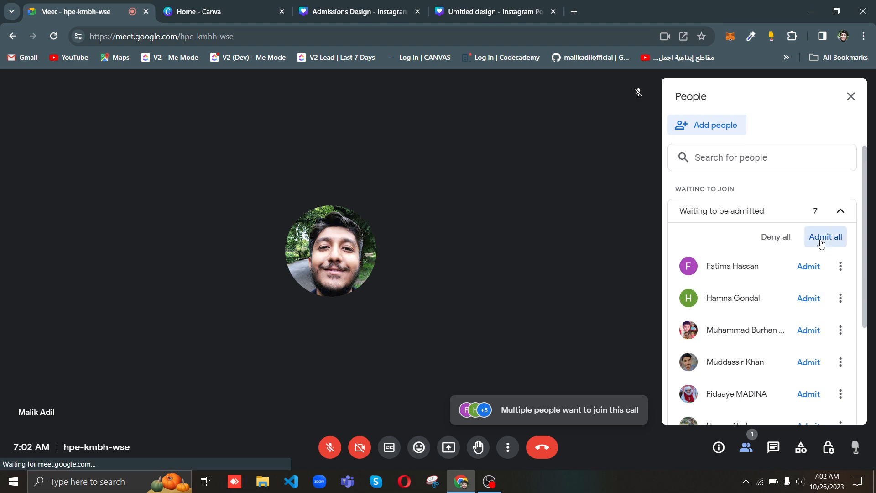
Step: Admit everyone waiting to join the call, close the people list and pin the host's own tile
{"action": "left_click", "coordinate": [821, 243]}
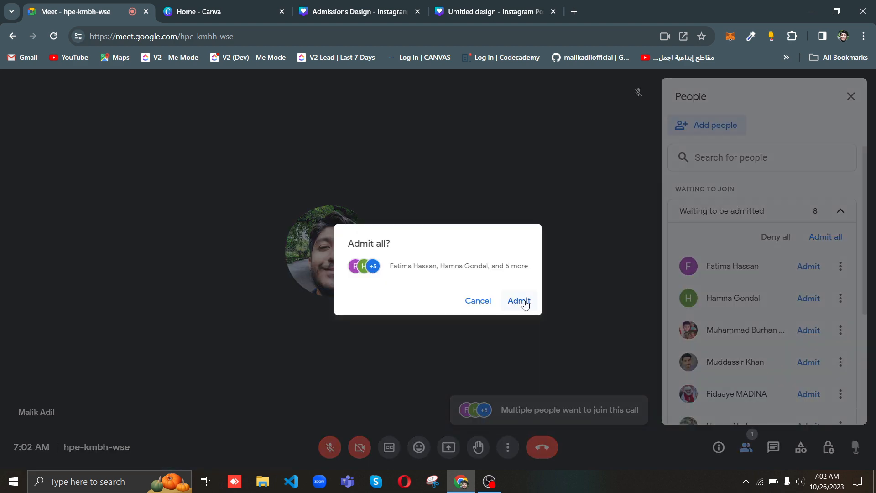
{"action": "left_click", "coordinate": [520, 300]}
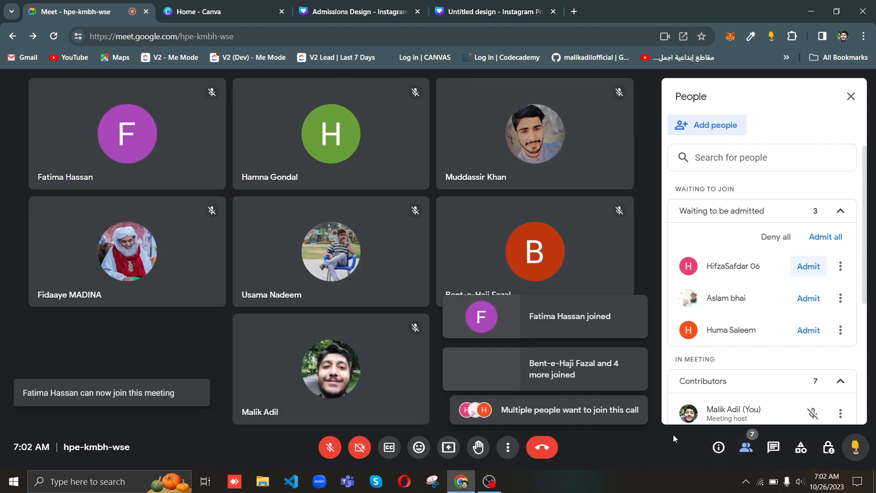
{"action": "left_click", "coordinate": [808, 266]}
{"action": "left_click", "coordinate": [808, 266]}
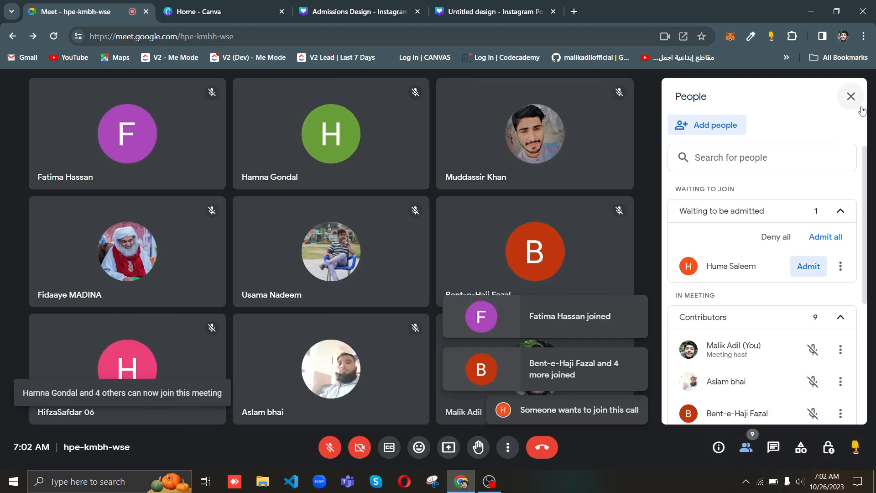
{"action": "left_click", "coordinate": [808, 266]}
{"action": "left_click", "coordinate": [850, 96]}
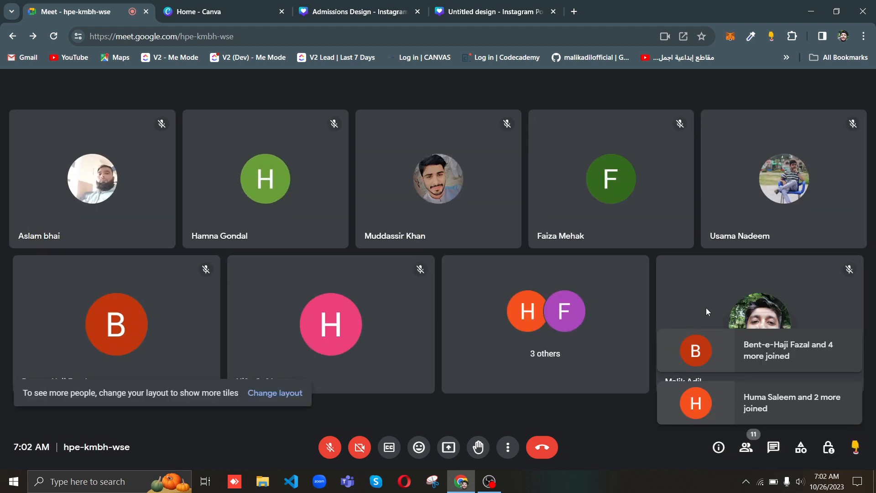
{"action": "left_click", "coordinate": [735, 323]}
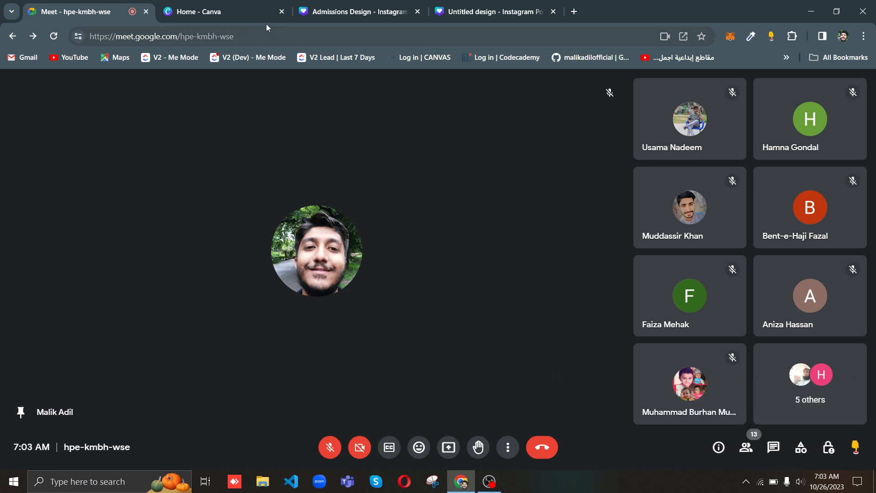
Step: Check the open Canva home page and the blank Instagram post design, and return to the Google Meet call
{"action": "left_click", "coordinate": [245, 11]}
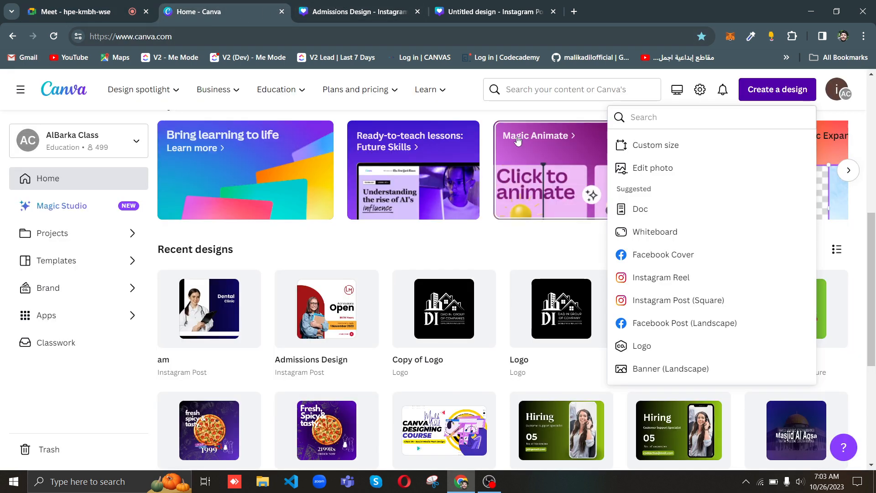
{"action": "left_click", "coordinate": [475, 114]}
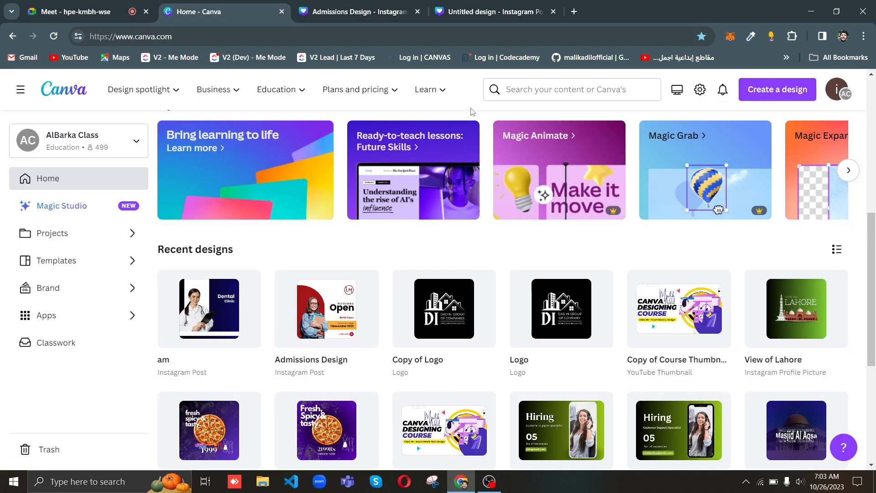
{"action": "left_click", "coordinate": [497, 14]}
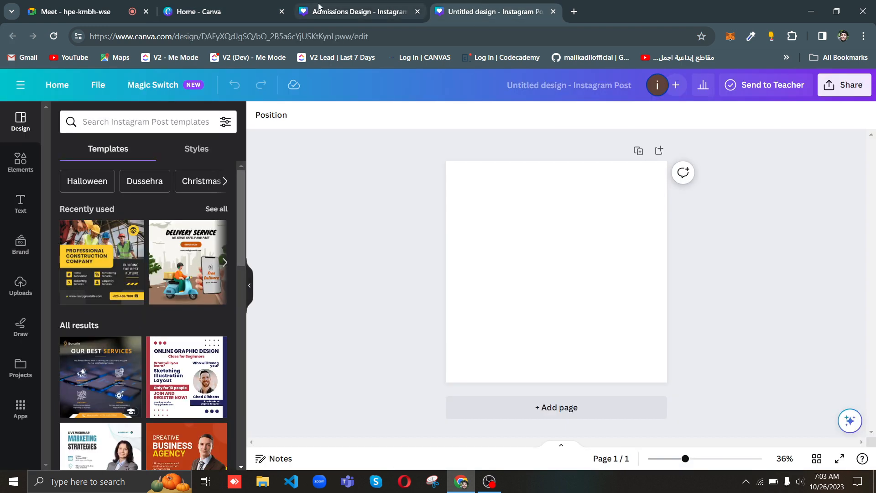
{"action": "left_click", "coordinate": [100, 9]}
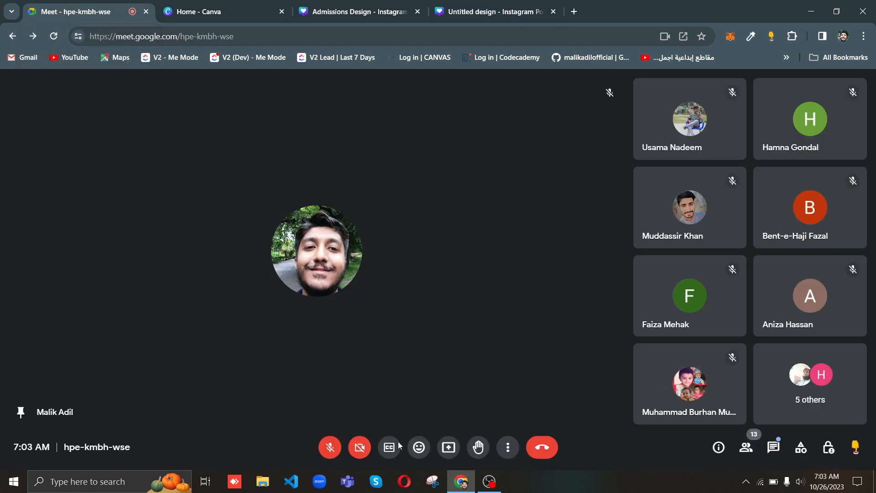
Step: Unmute the microphone and present the Home - Canva browser tab in the call
{"action": "left_click", "coordinate": [336, 445]}
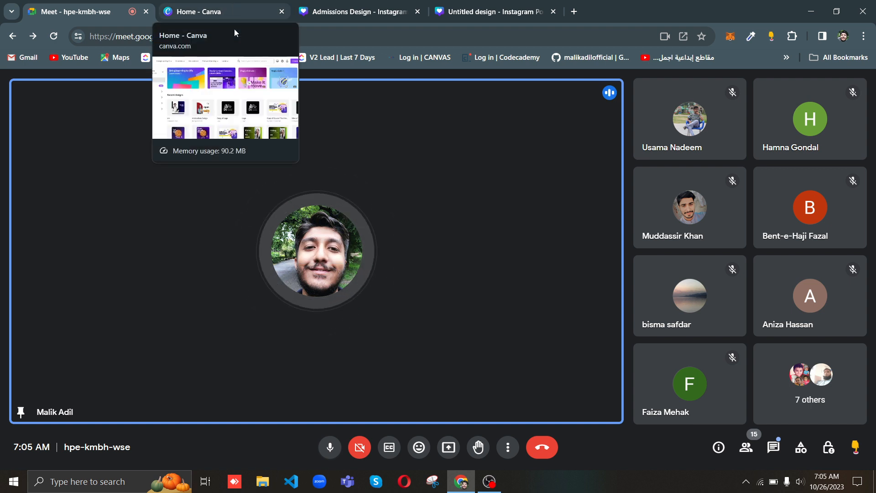
{"action": "left_click", "coordinate": [442, 441]}
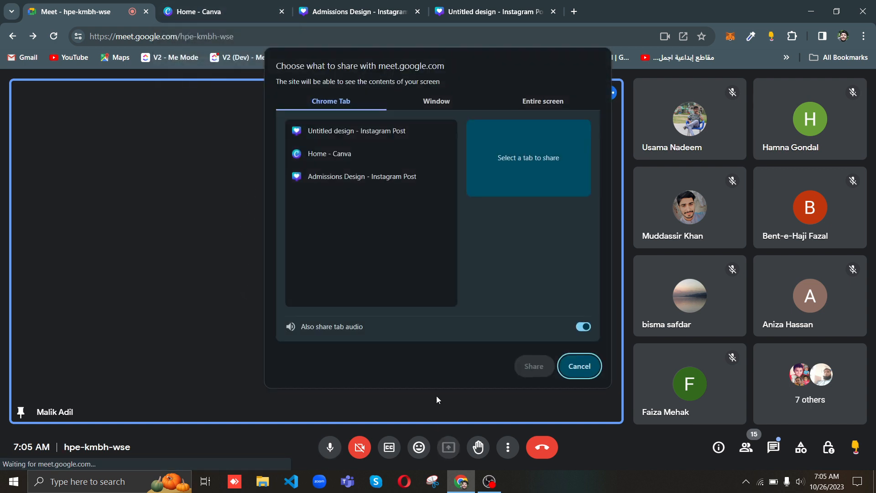
{"action": "left_click", "coordinate": [326, 155]}
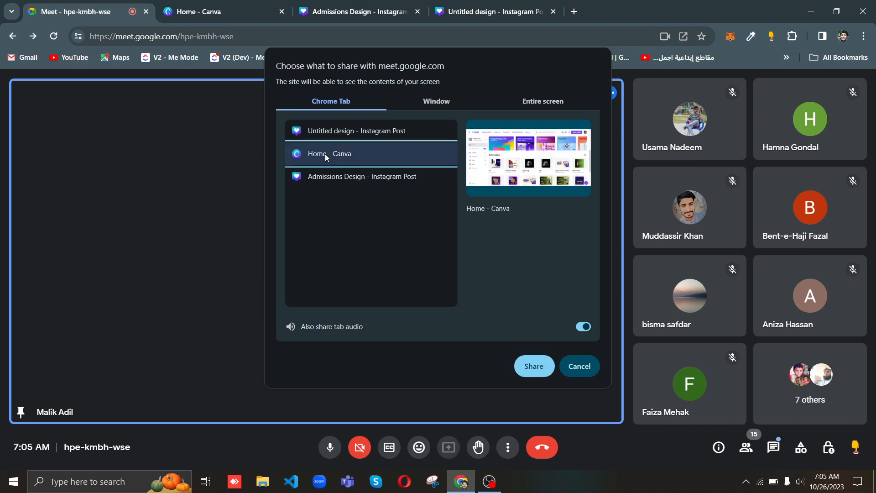
{"action": "left_click", "coordinate": [532, 365]}
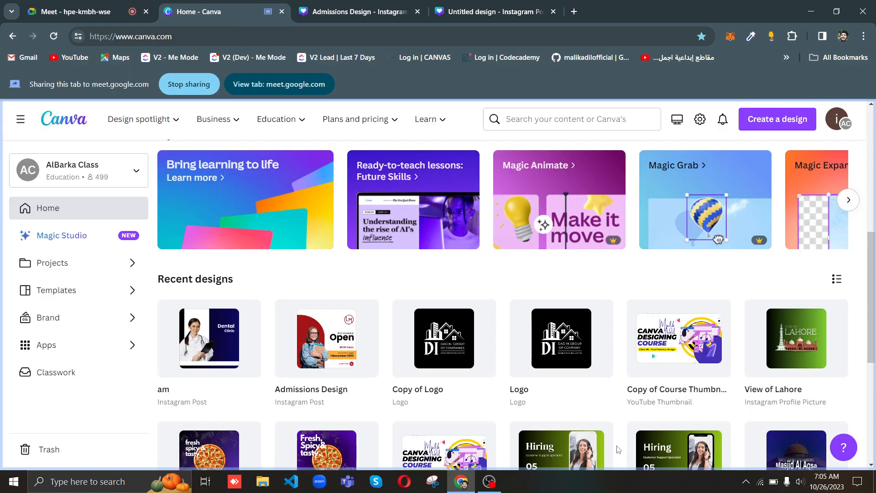
Step: Check in the Google Meet call how the shared tab is presented and return to the Canva home page
{"action": "left_click", "coordinate": [73, 12]}
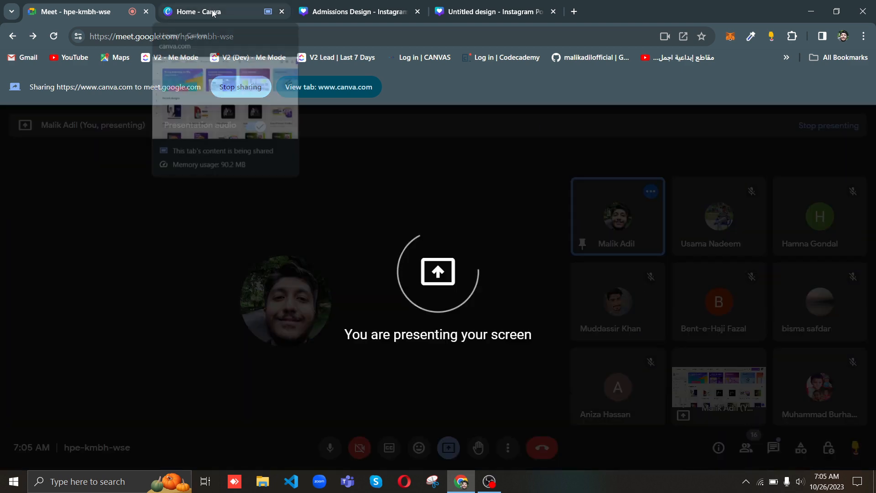
{"action": "left_click", "coordinate": [213, 10]}
{"action": "left_click", "coordinate": [102, 13]}
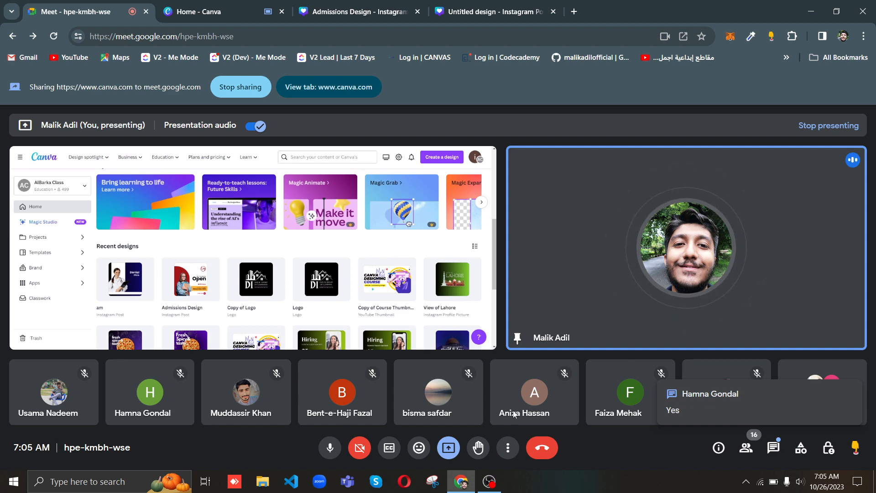
{"action": "left_click", "coordinate": [199, 11]}
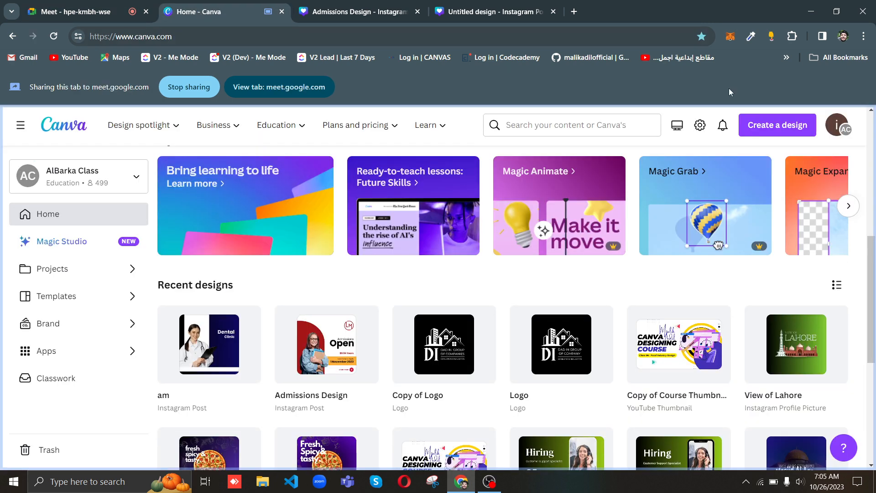
Step: Show the Instagram Post (Square) design option and share the untitled Instagram post design tab instead of the Canva home page
{"action": "left_click", "coordinate": [787, 128]}
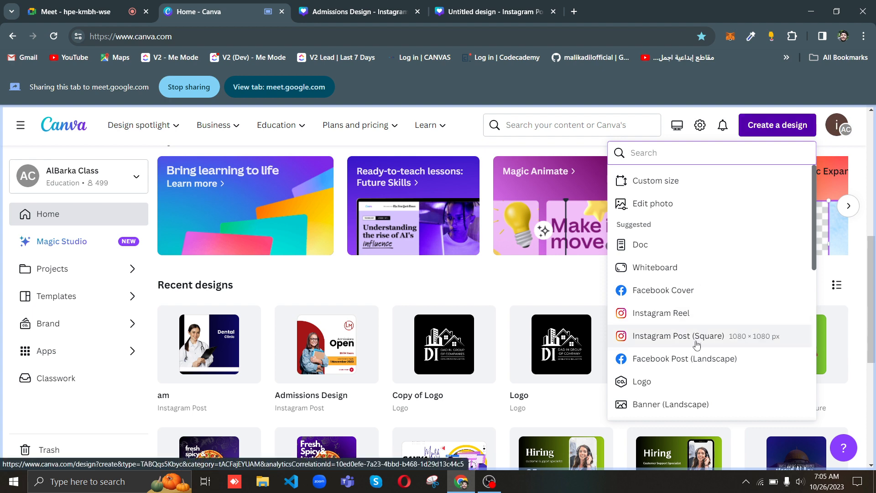
{"action": "left_click", "coordinate": [502, 12]}
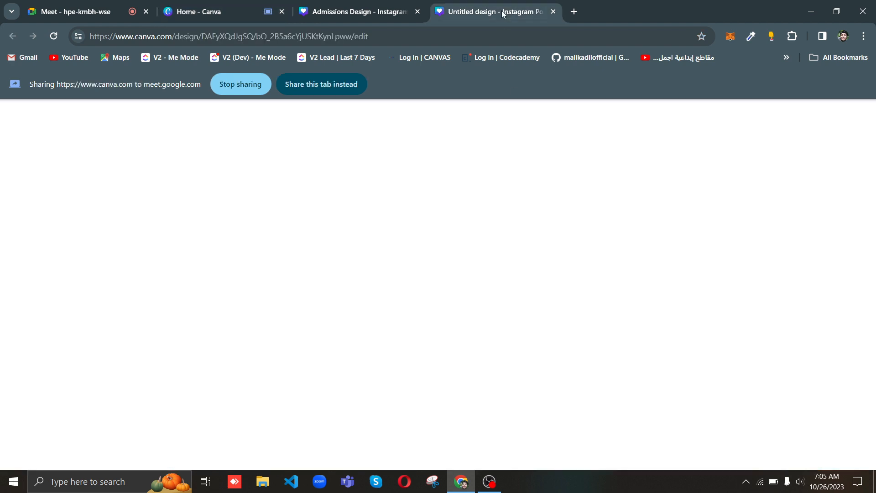
{"action": "left_click", "coordinate": [322, 83]}
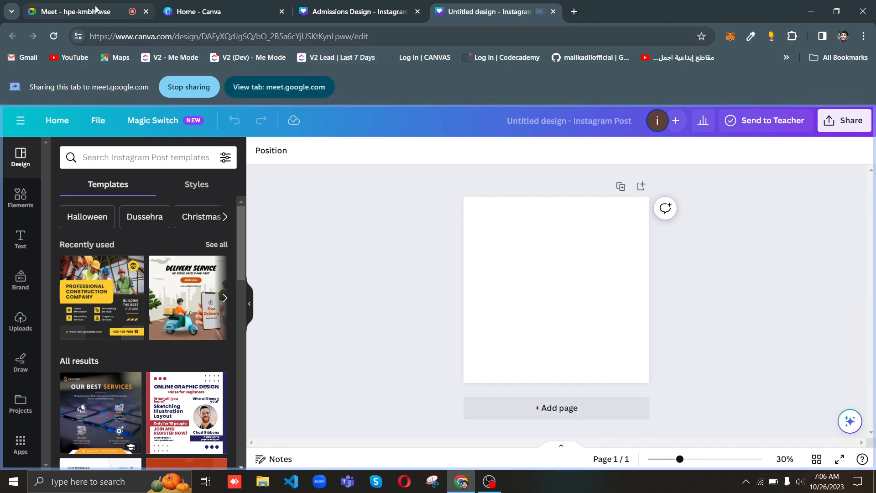
Step: Check the shared design in the Google Meet call and return to the blank Canva post, viewed at 33%
{"action": "left_click", "coordinate": [75, 11]}
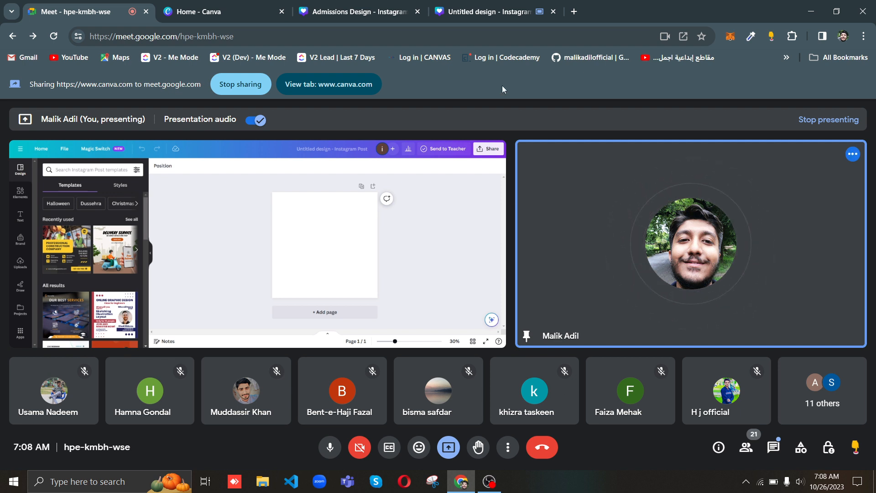
{"action": "mouse_move", "coordinate": [482, 14]}
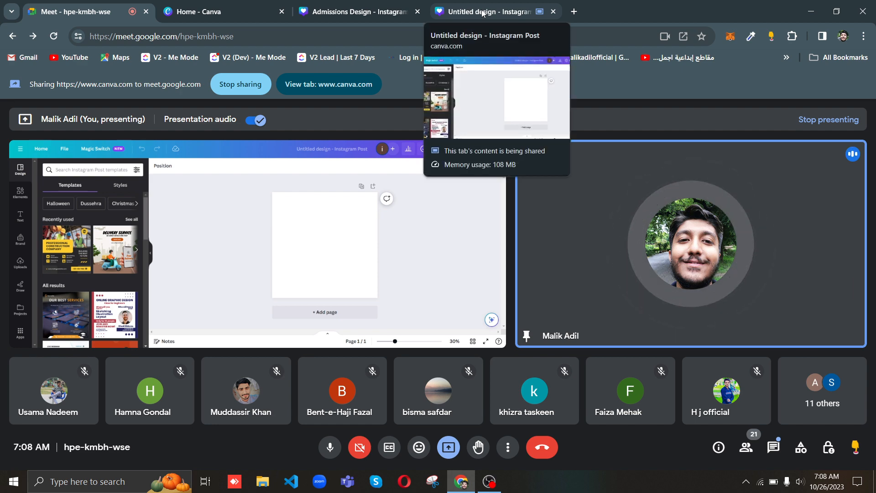
{"action": "left_click", "coordinate": [482, 14]}
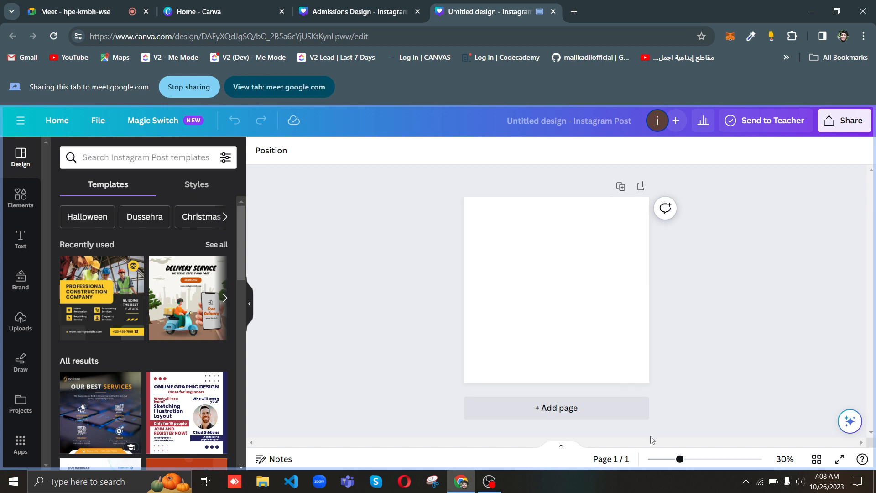
{"action": "left_click", "coordinate": [683, 461]}
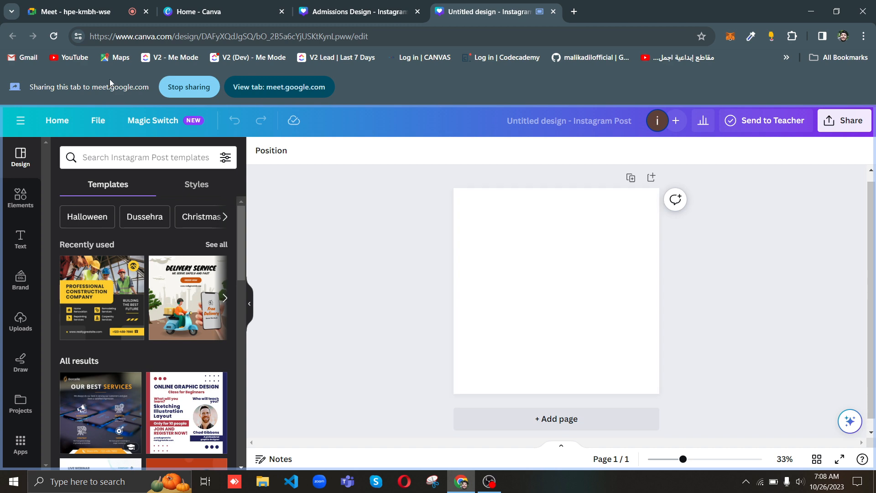
{"action": "left_click", "coordinate": [75, 12]}
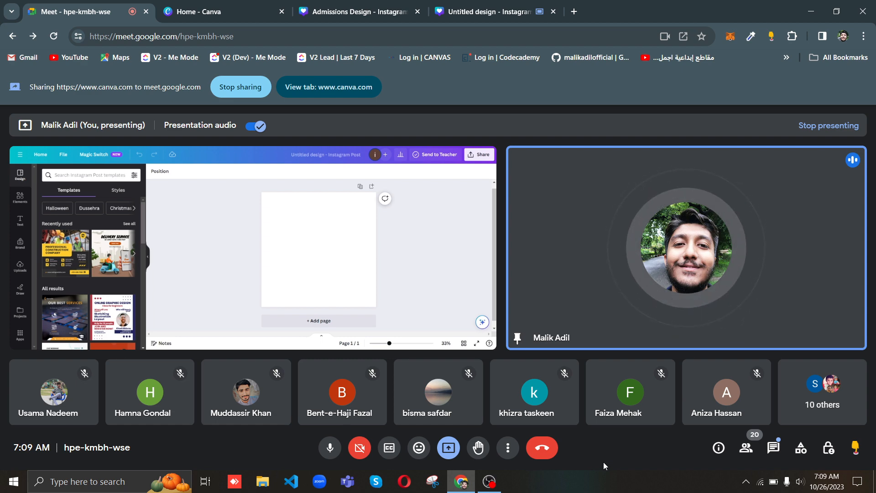
{"action": "left_click", "coordinate": [474, 11]}
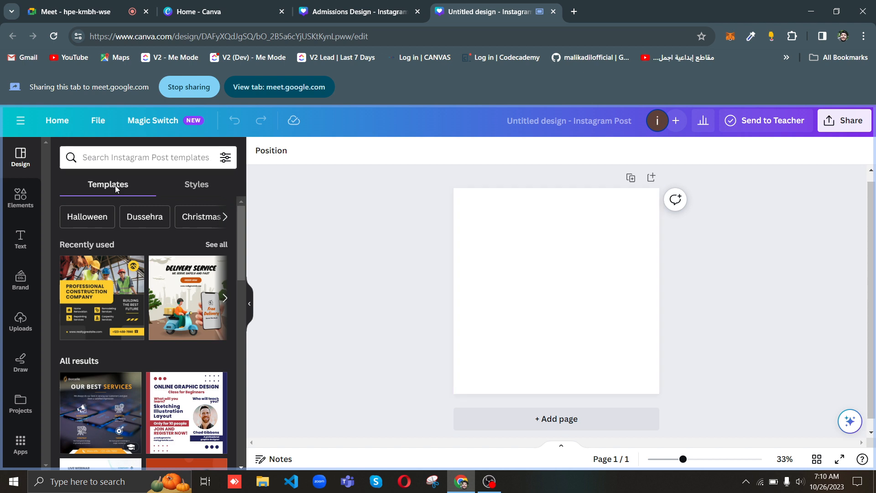
Step: Add the arch shape, the last one in the Shapes collection, to the left half of the blank page
{"action": "left_click", "coordinate": [20, 197]}
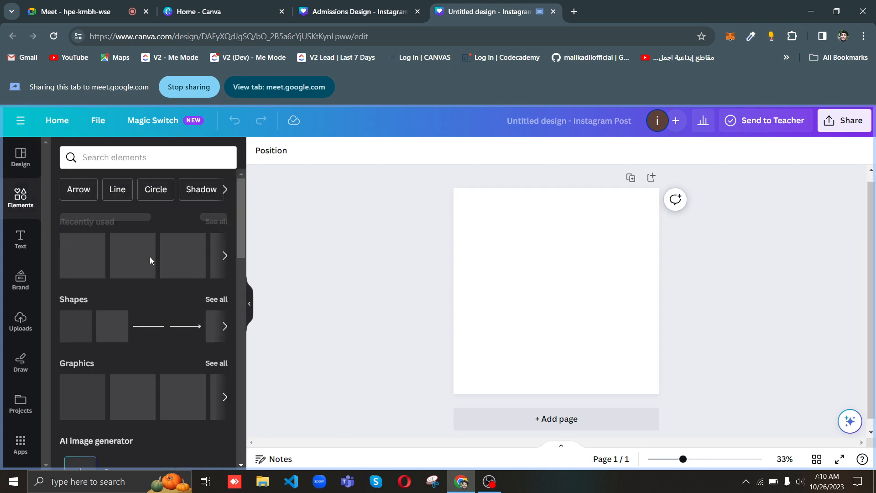
{"action": "left_click", "coordinate": [216, 298]}
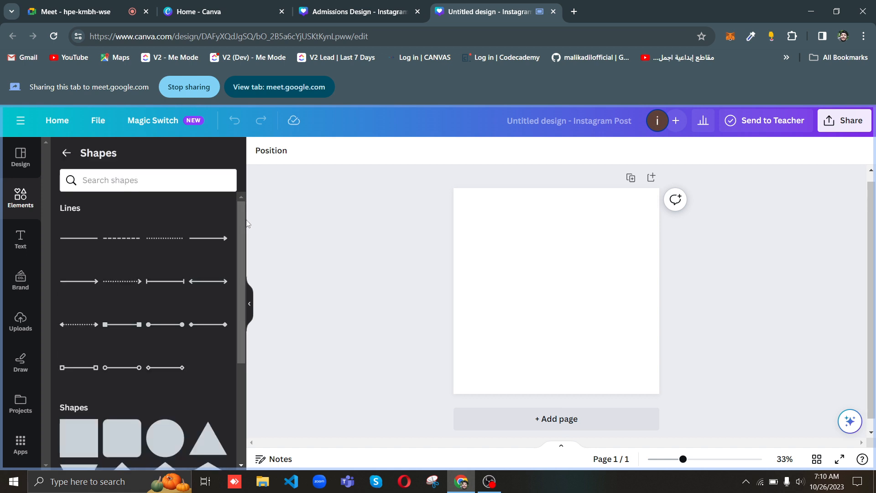
{"action": "scroll", "coordinate": [242, 289], "scroll_direction": "down", "scroll_amount": 5}
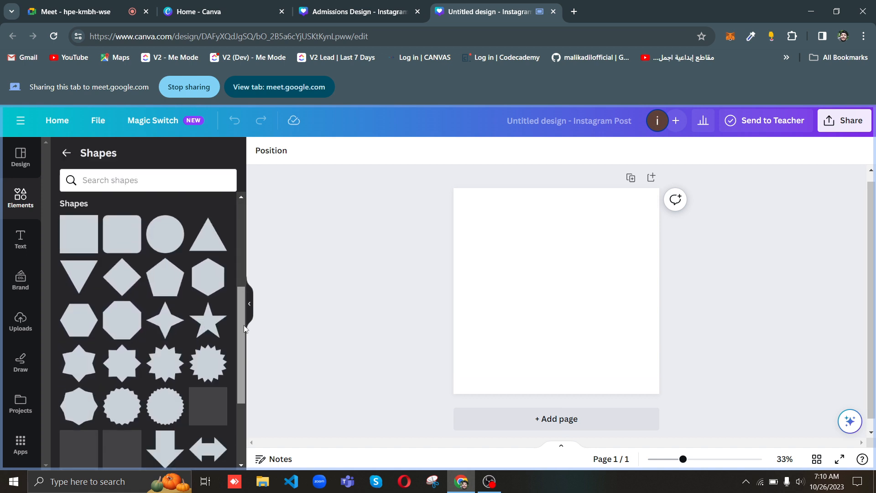
{"action": "left_click_drag", "start_coordinate": [244, 329], "coordinate": [249, 450]}
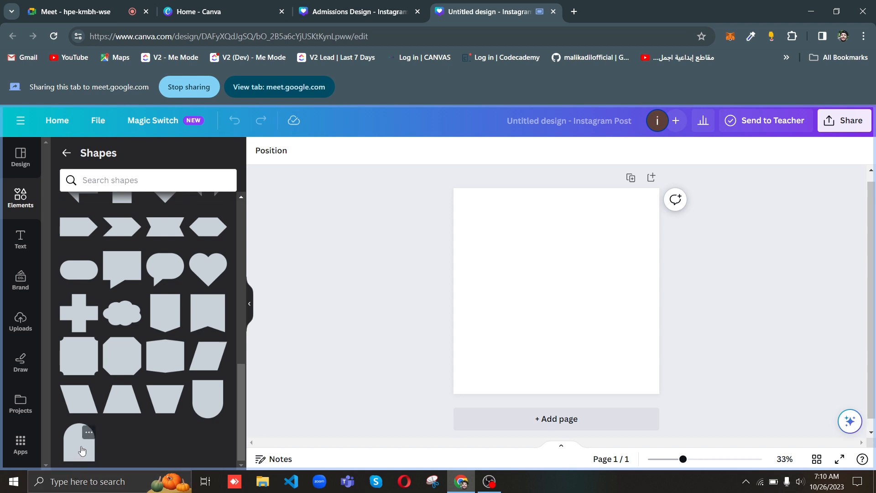
{"action": "left_click_drag", "start_coordinate": [82, 451], "coordinate": [485, 290]}
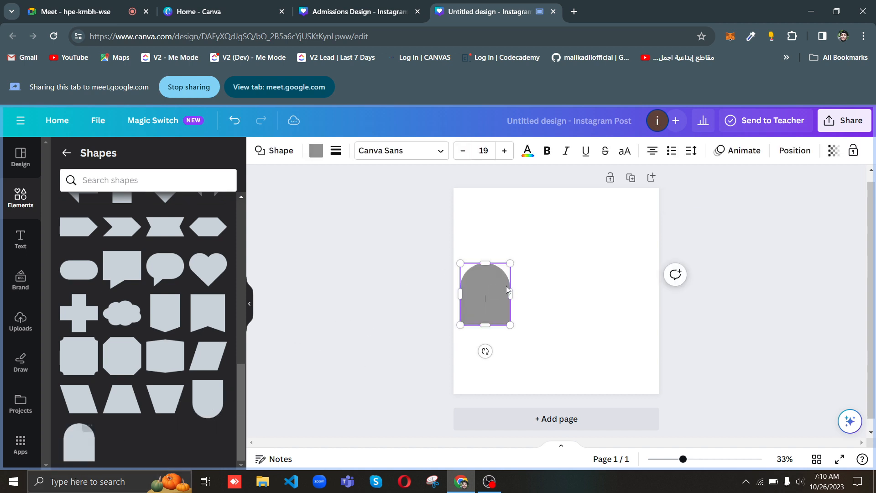
Step: Enlarge and stretch the grey arch, placing it so it runs off the page's left and bottom edges
{"action": "left_click_drag", "start_coordinate": [510, 263], "coordinate": [551, 213]}
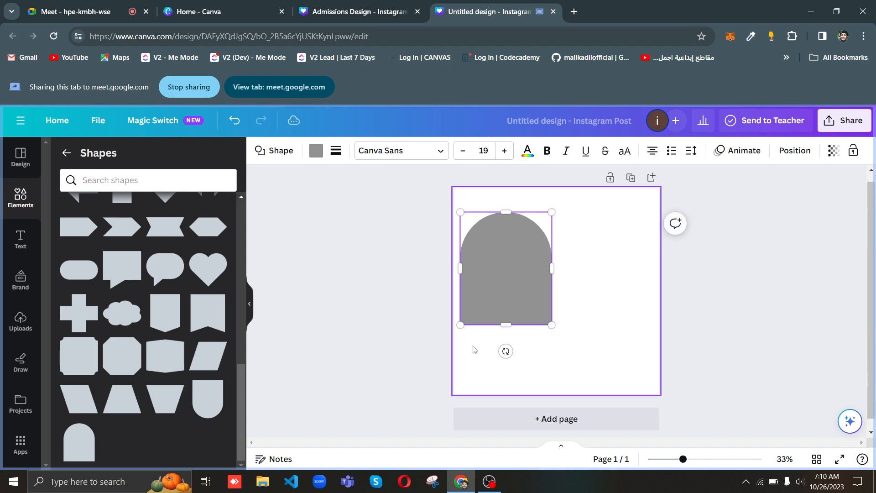
{"action": "left_click_drag", "start_coordinate": [505, 325], "coordinate": [502, 420]}
{"action": "left_click_drag", "start_coordinate": [512, 351], "coordinate": [483, 357]}
{"action": "left_click_drag", "start_coordinate": [520, 334], "coordinate": [496, 301]}
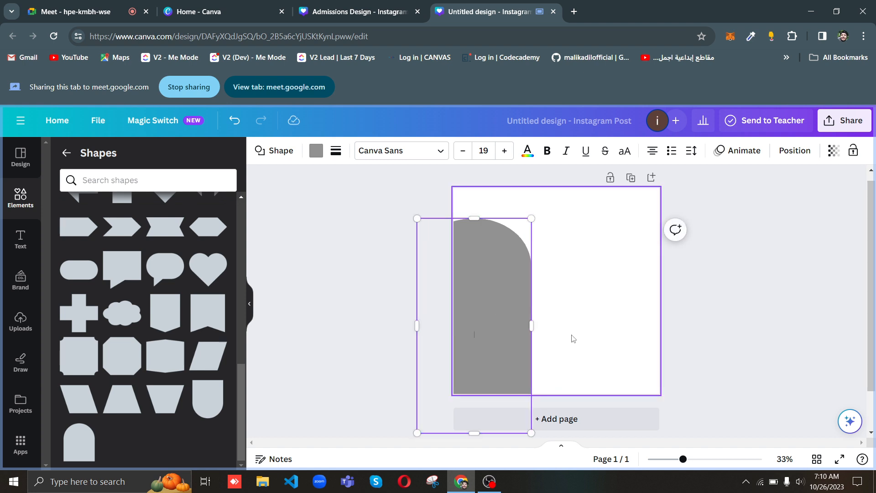
{"action": "left_click_drag", "start_coordinate": [531, 326], "coordinate": [540, 326]}
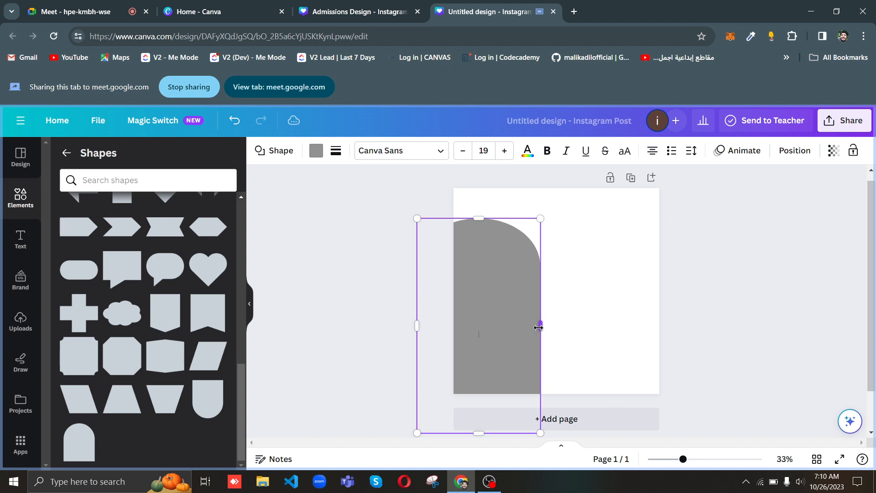
{"action": "left_click", "coordinate": [579, 340]}
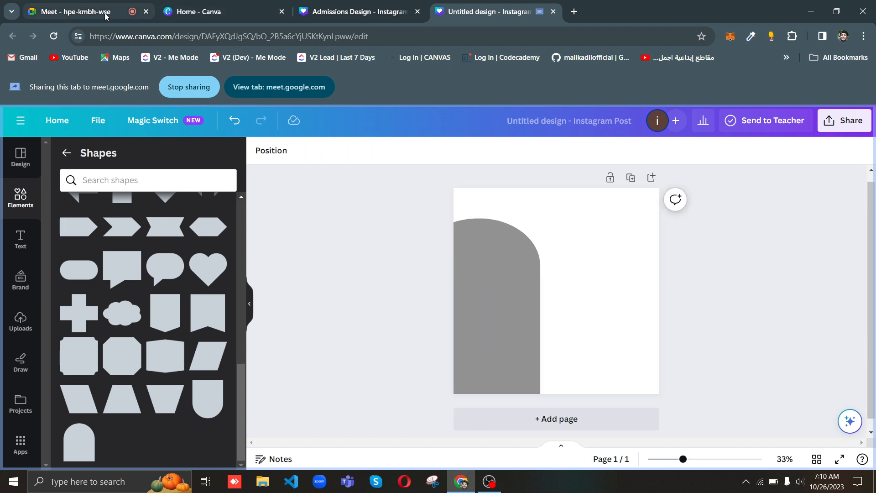
Step: Switch to the Google Meet call to check the presented design with the grey arch
{"action": "left_click", "coordinate": [123, 11]}
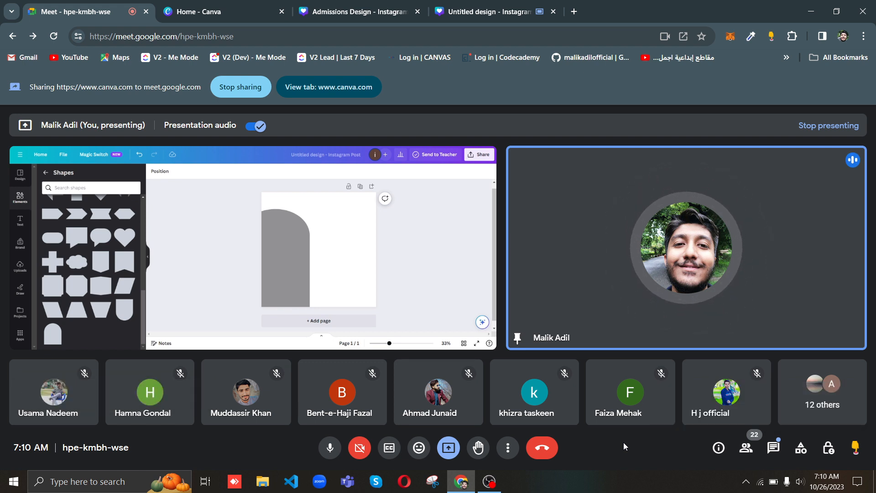
Step: Return to the untitled Canva post and enlarge the grey arch so its right side nearly reaches the page's vertical centre line
{"action": "left_click", "coordinate": [348, 13]}
{"action": "left_click", "coordinate": [472, 12]}
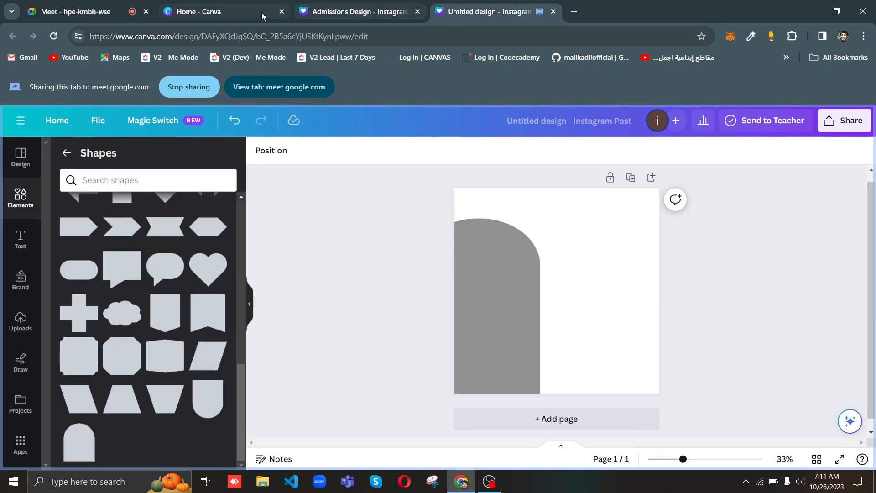
{"action": "left_click", "coordinate": [523, 312]}
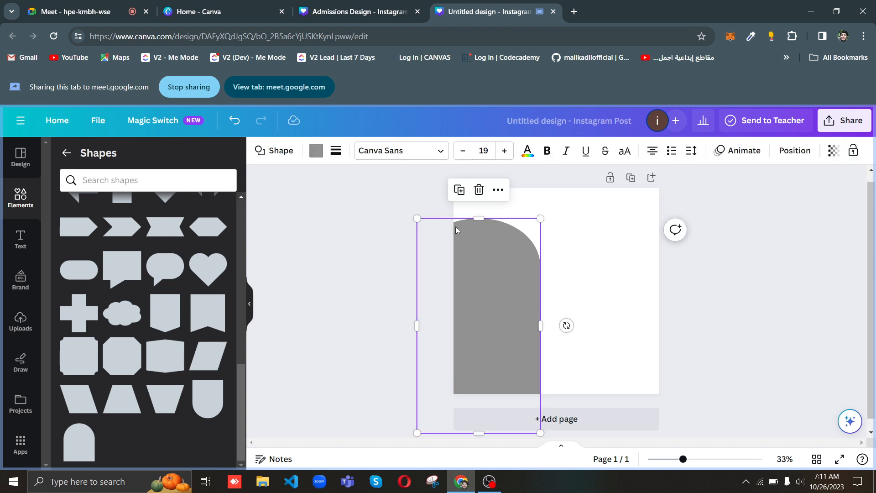
{"action": "left_click_drag", "start_coordinate": [414, 219], "coordinate": [391, 215]}
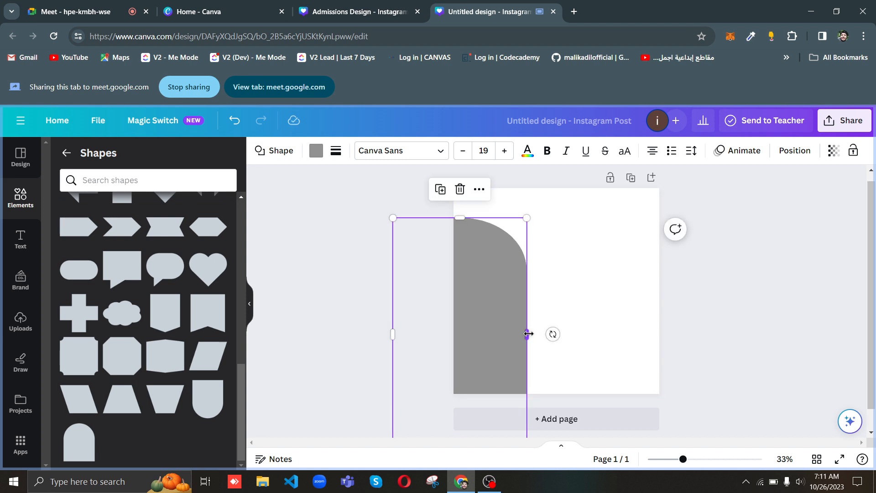
{"action": "mouse_move", "coordinate": [527, 333]}
{"action": "left_mouse_down"}
{"action": "mouse_move", "coordinate": [544, 333]}
{"action": "mouse_move", "coordinate": [508, 338]}
{"action": "mouse_move", "coordinate": [549, 338]}
{"action": "mouse_move", "coordinate": [523, 329]}
{"action": "left_mouse_up"}
{"action": "left_click", "coordinate": [610, 297]}
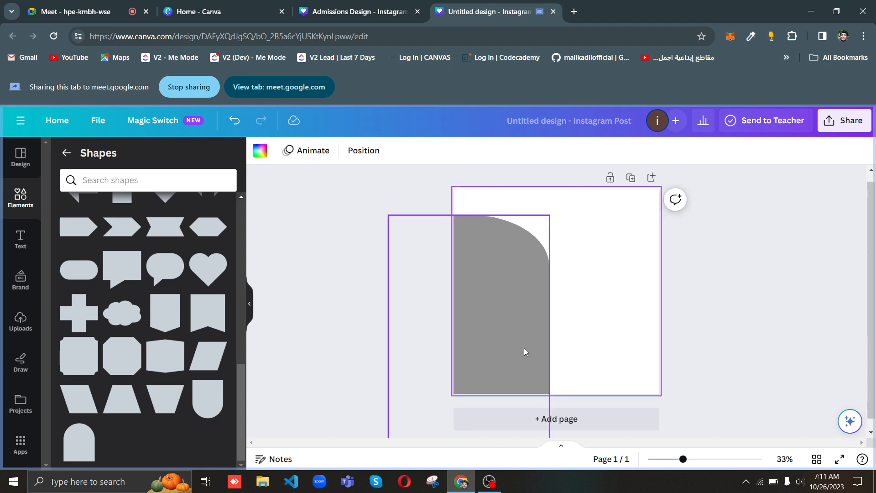
{"action": "left_click", "coordinate": [365, 291]}
{"action": "left_click", "coordinate": [475, 274]}
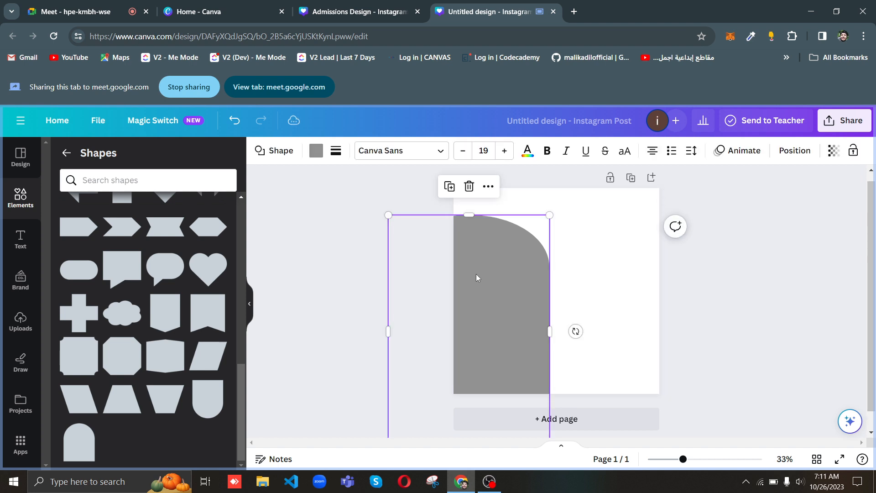
{"action": "left_click", "coordinate": [577, 236]}
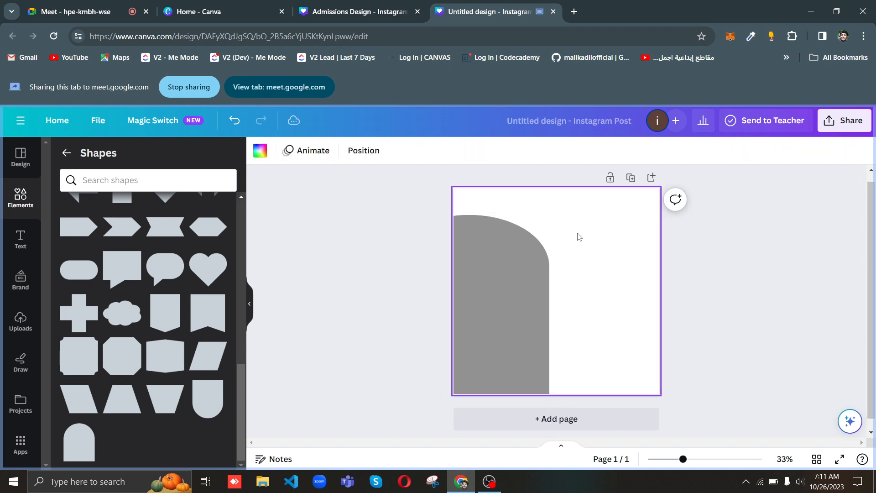
{"action": "left_click", "coordinate": [505, 245]}
{"action": "left_click", "coordinate": [592, 246]}
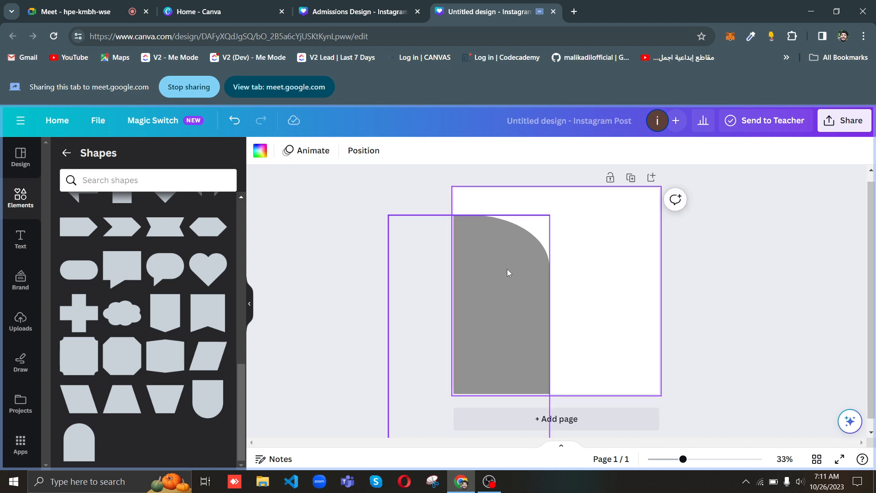
{"action": "left_click", "coordinate": [515, 280]}
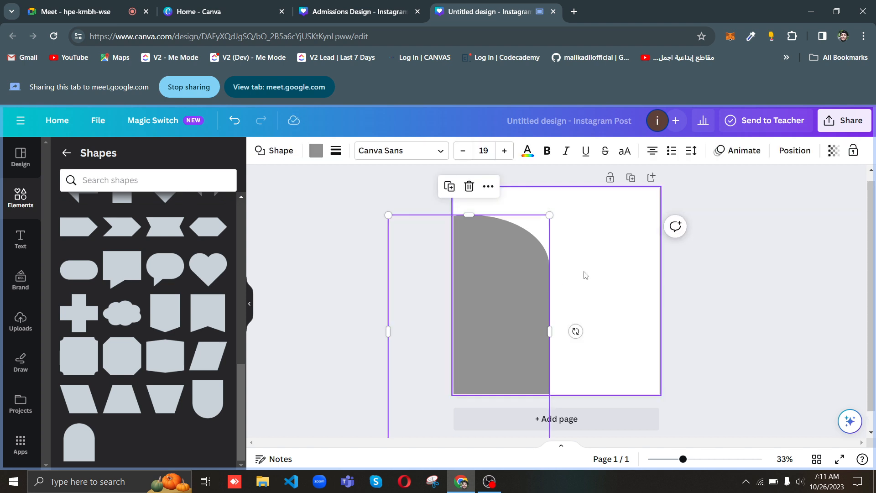
{"action": "left_click", "coordinate": [585, 275]}
Step: Fill the grey arch with the bright red from the default solid colours
{"action": "left_click", "coordinate": [509, 281]}
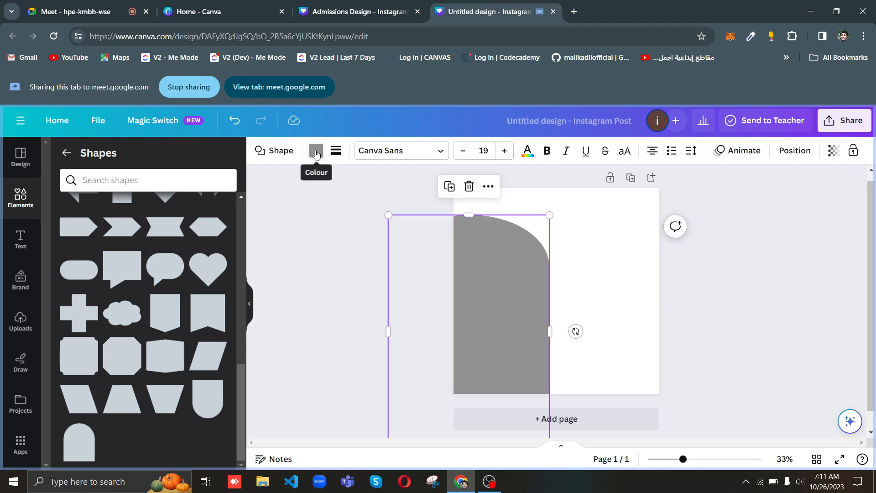
{"action": "left_click", "coordinate": [316, 153]}
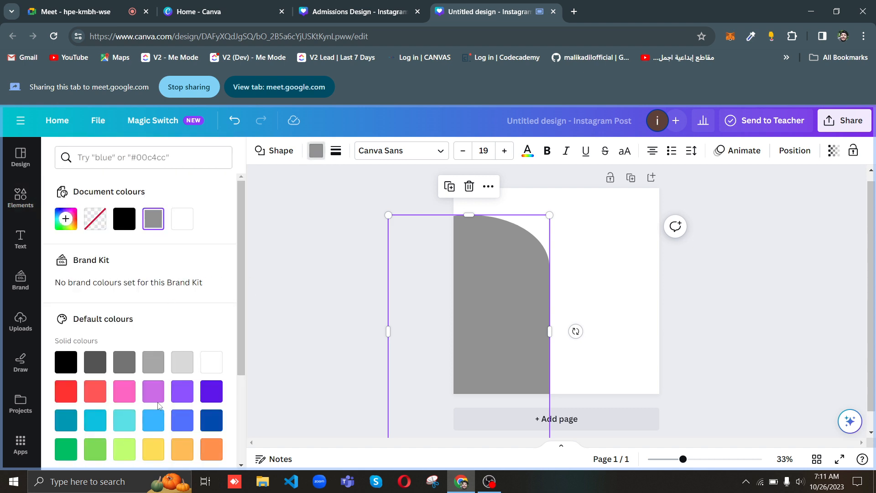
{"action": "left_click", "coordinate": [67, 393]}
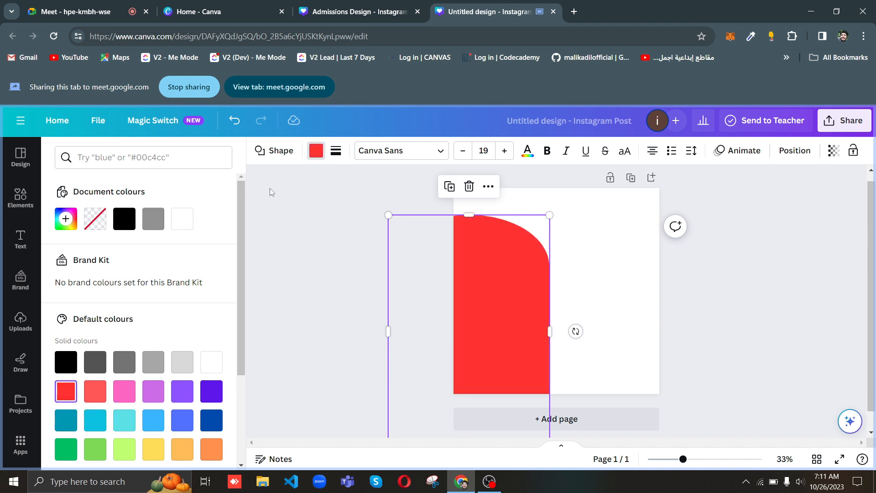
{"action": "left_click", "coordinate": [584, 251]}
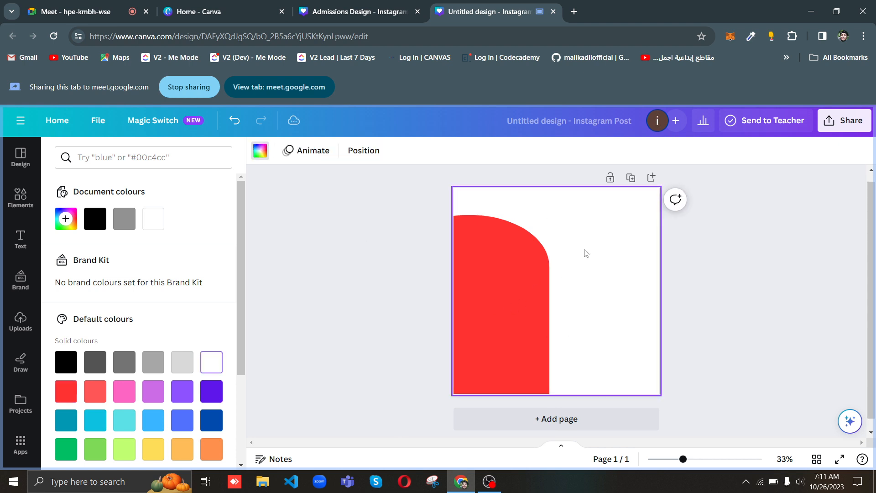
Step: Darken the arch's fill to the custom solid red #C21C1C
{"action": "left_click", "coordinate": [515, 270]}
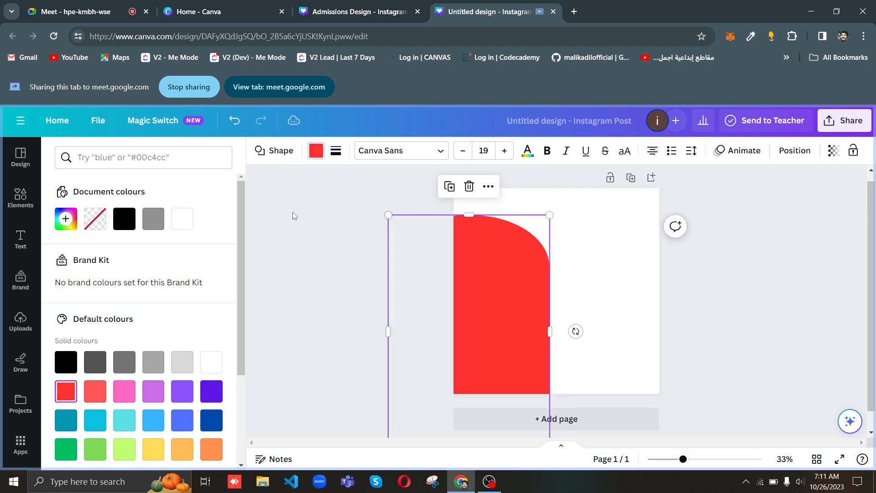
{"action": "left_click", "coordinate": [314, 155]}
{"action": "left_click", "coordinate": [314, 155]}
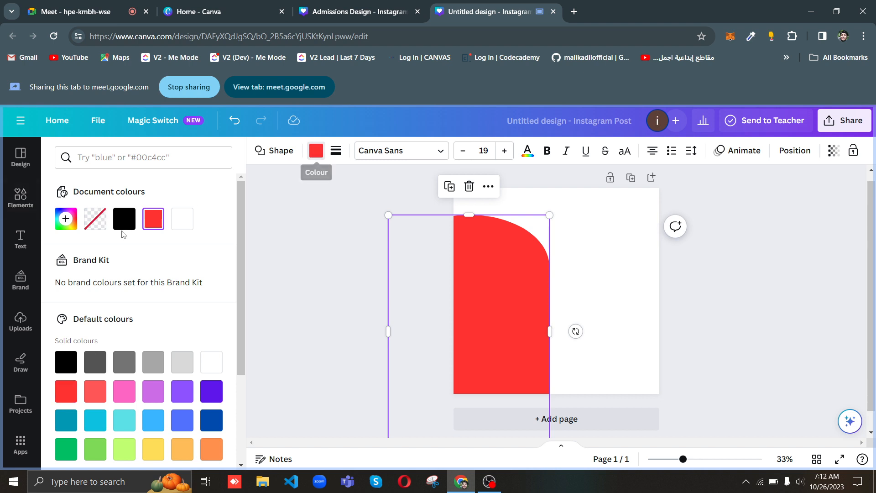
{"action": "left_click", "coordinate": [153, 219]}
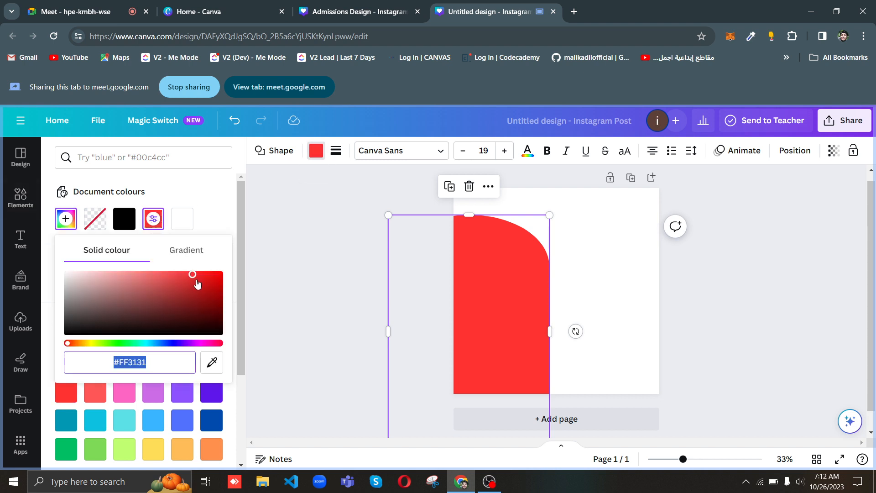
{"action": "left_click", "coordinate": [200, 286]}
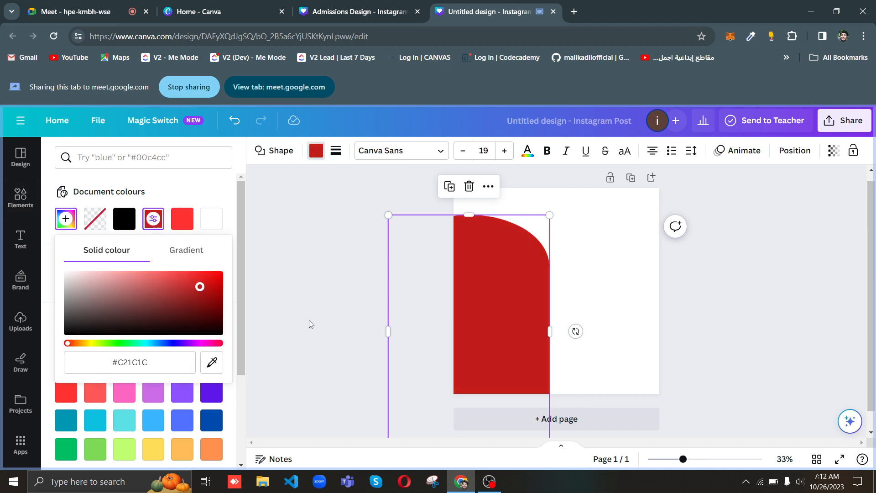
{"action": "left_click", "coordinate": [339, 312]}
{"action": "left_click", "coordinate": [700, 338]}
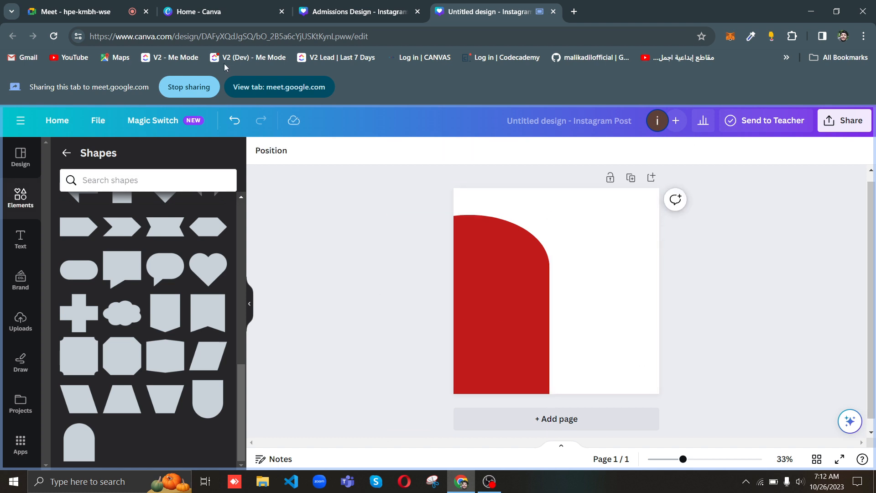
Step: Read the latest in-call messages in the Google Meet call and return to the untitled Canva post
{"action": "left_click", "coordinate": [69, 11]}
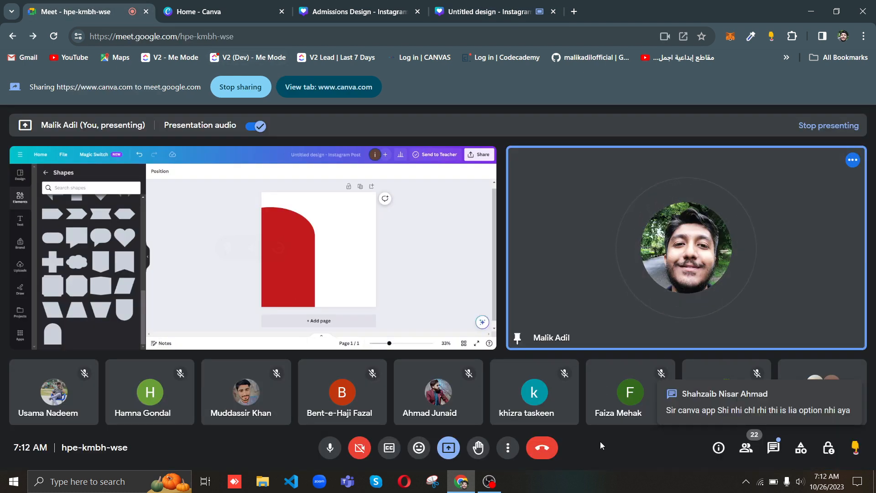
{"action": "left_click", "coordinate": [774, 447]}
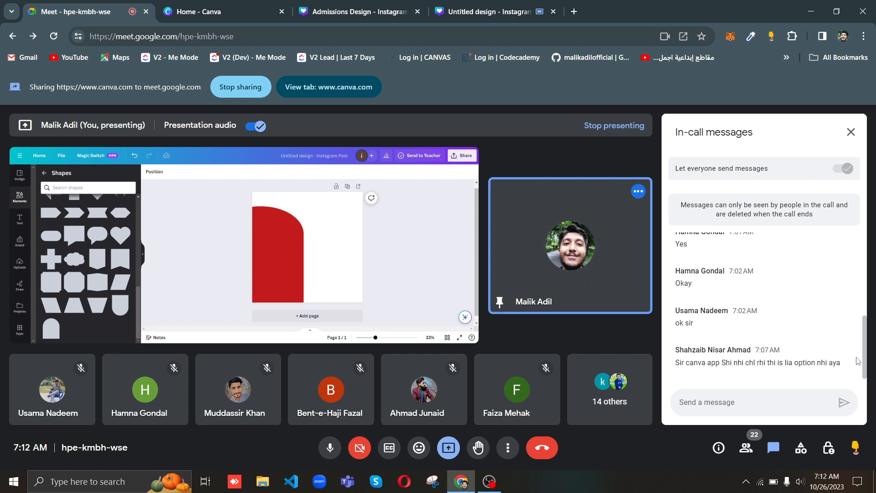
{"action": "left_click", "coordinate": [854, 133]}
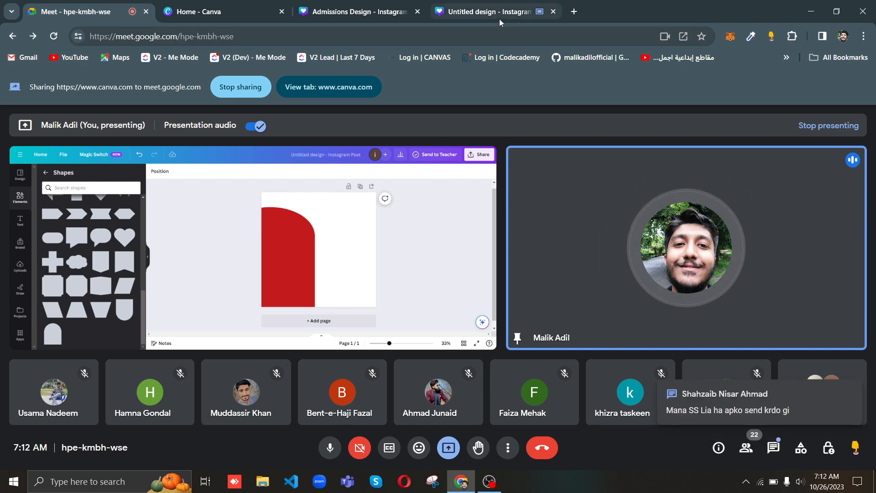
{"action": "mouse_move", "coordinate": [499, 19]}
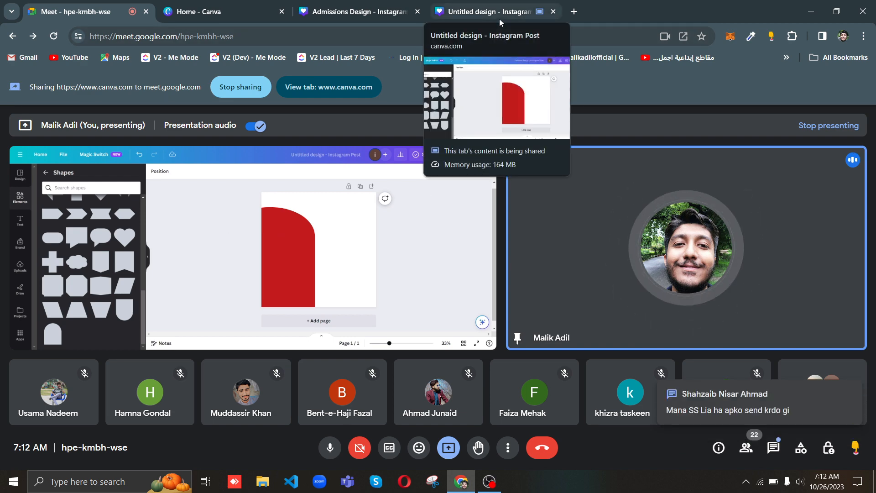
{"action": "left_click", "coordinate": [499, 18]}
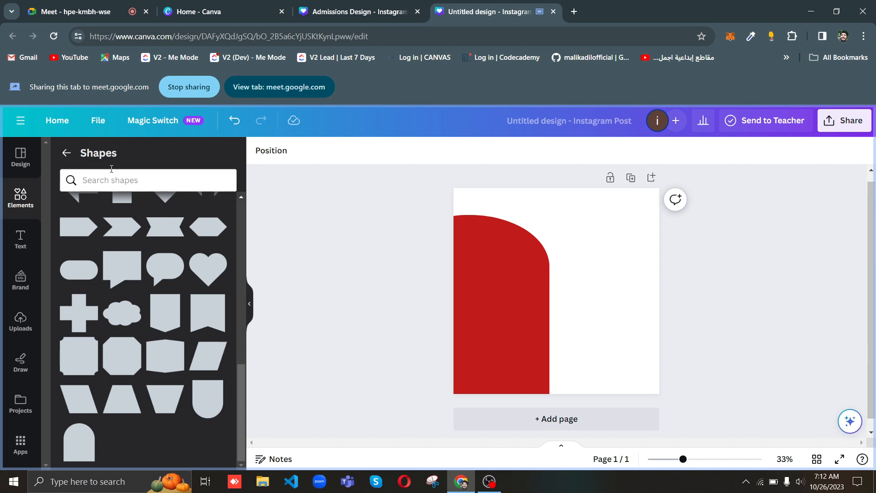
Step: Search the Canva elements for "student" and limit the results to photos
{"action": "left_click", "coordinate": [20, 199]}
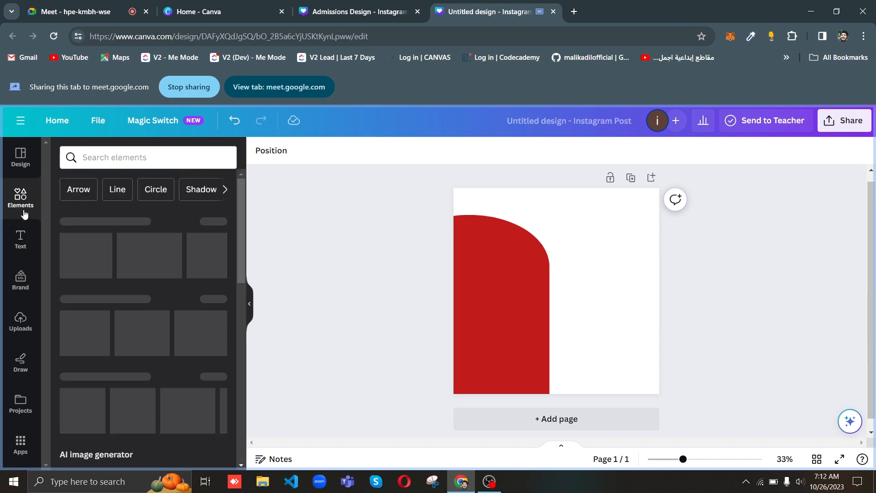
{"action": "left_click", "coordinate": [126, 158]}
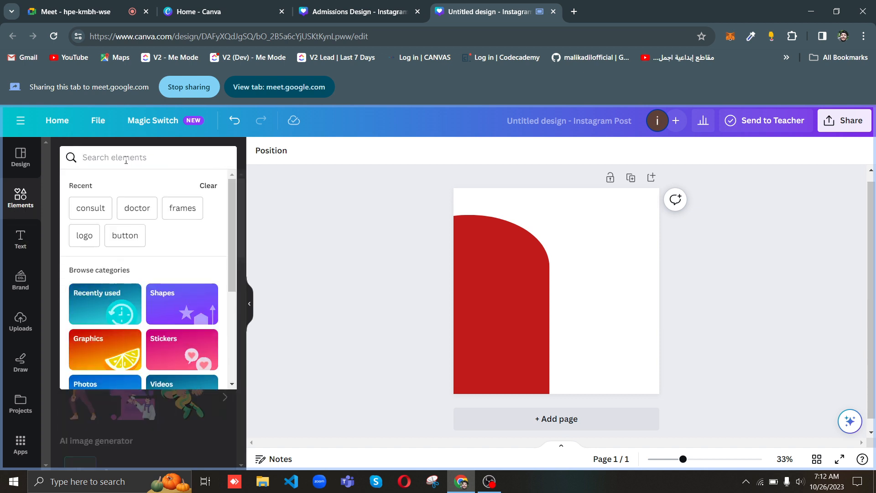
{"action": "type", "text": "student"}
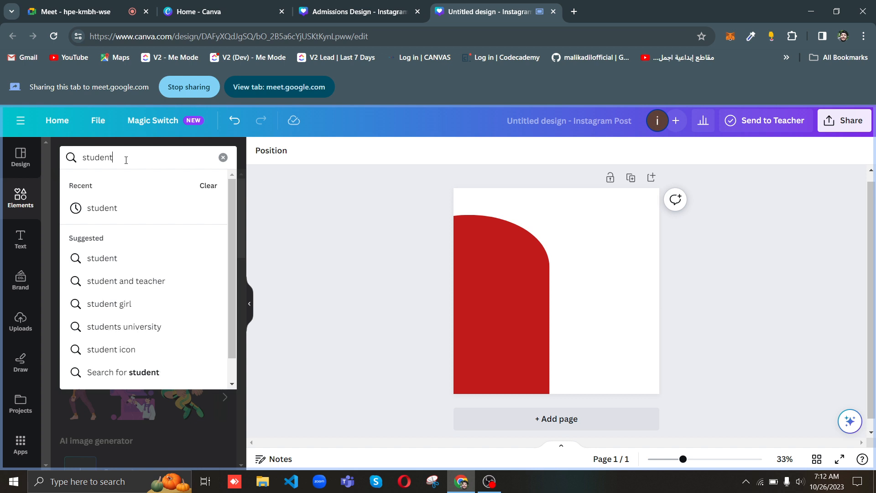
{"action": "key", "text": "Return"}
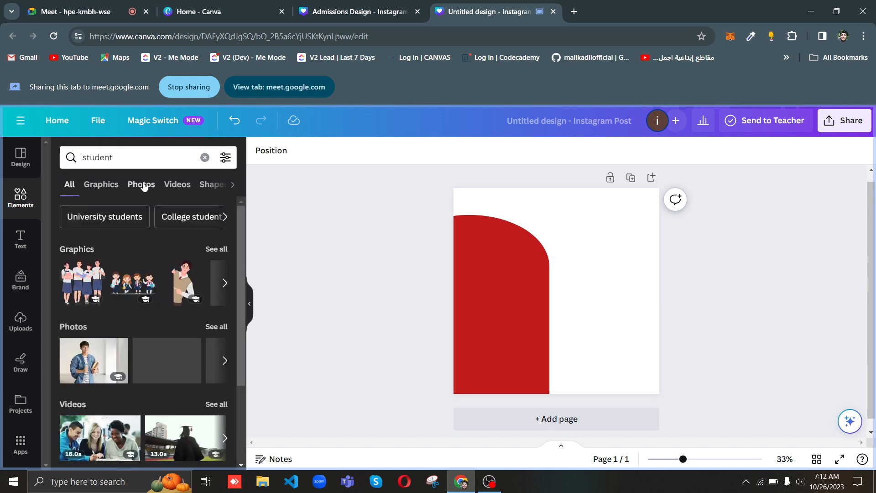
{"action": "left_click", "coordinate": [141, 185]}
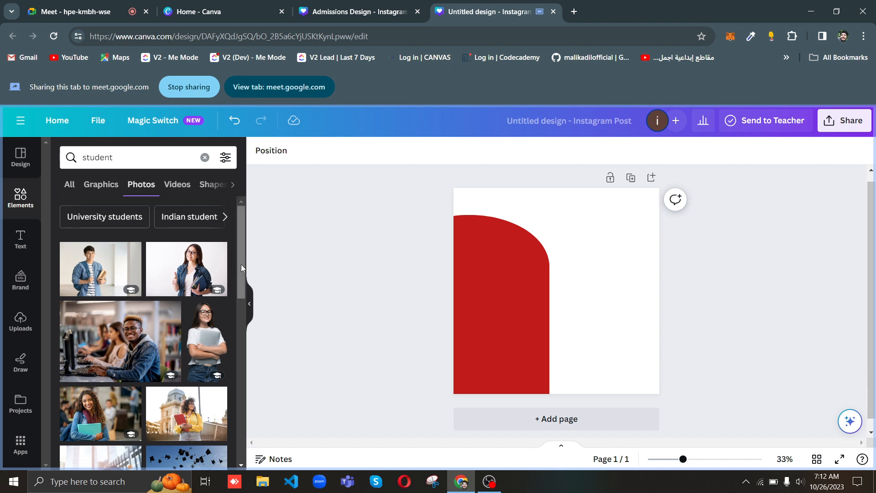
Step: Add the photo of the girl with glasses holding books against a blue background to the page
{"action": "left_click_drag", "start_coordinate": [240, 268], "coordinate": [242, 430]}
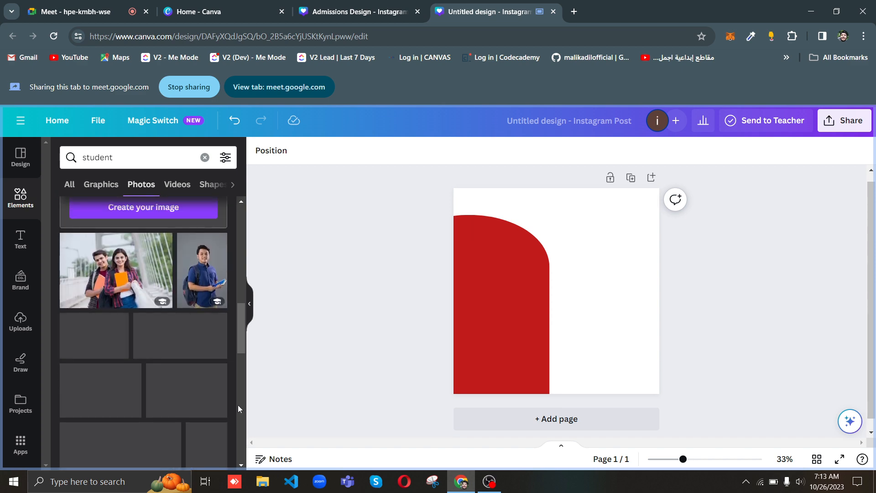
{"action": "left_click_drag", "start_coordinate": [239, 322], "coordinate": [255, 422]}
{"action": "left_click_drag", "start_coordinate": [239, 364], "coordinate": [249, 428]}
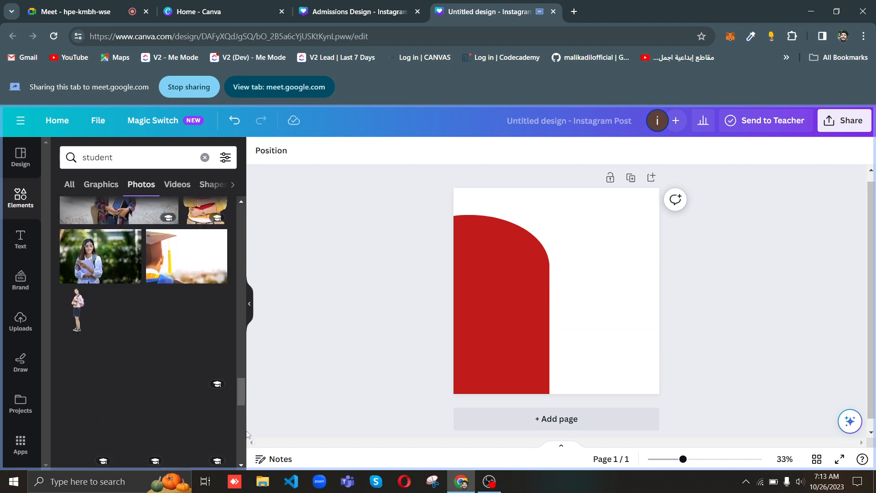
{"action": "left_click_drag", "start_coordinate": [242, 393], "coordinate": [246, 423]}
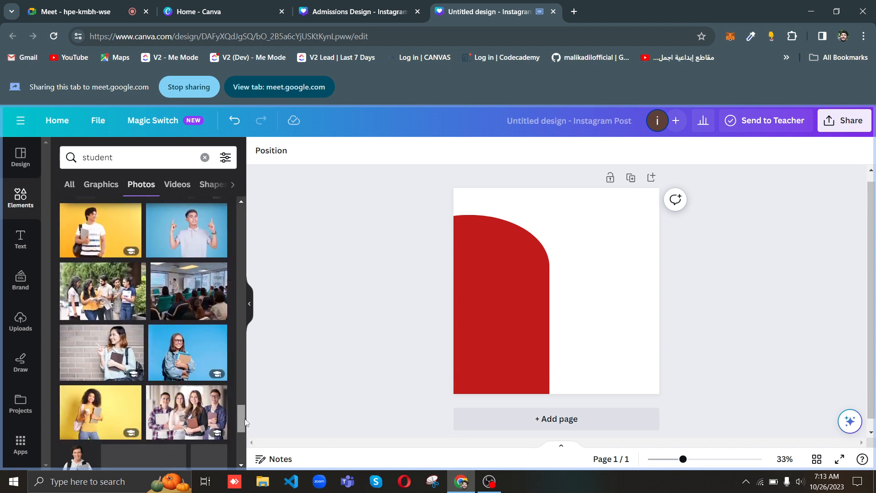
{"action": "left_click", "coordinate": [172, 347]}
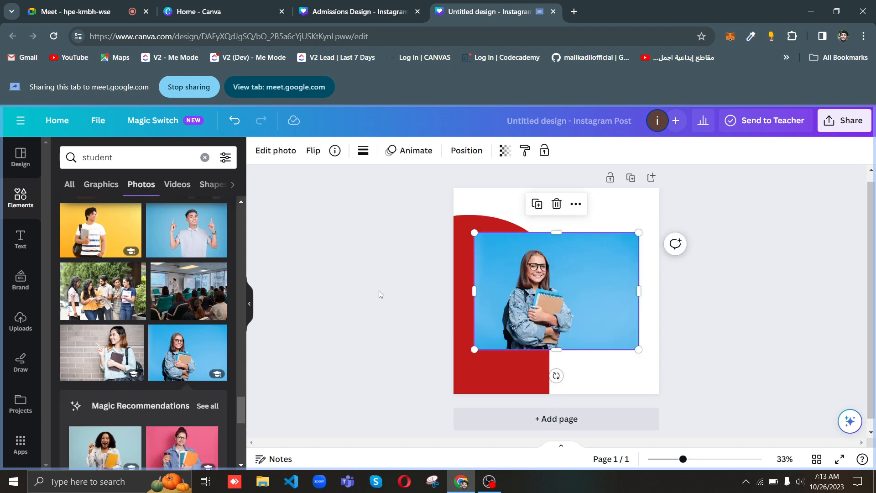
Step: Admit the waiting participant to the Google Meet call, return to the untitled Canva post and deselect the student photo
{"action": "left_click", "coordinate": [79, 12]}
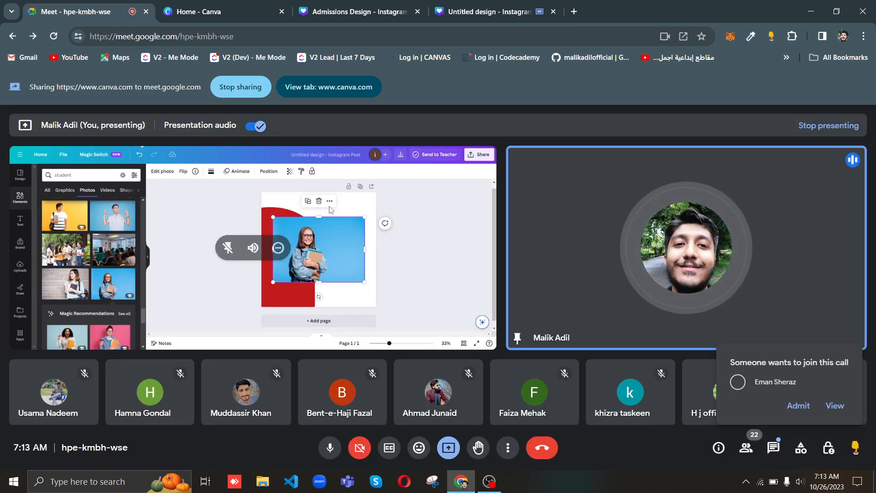
{"action": "left_click", "coordinate": [798, 405]}
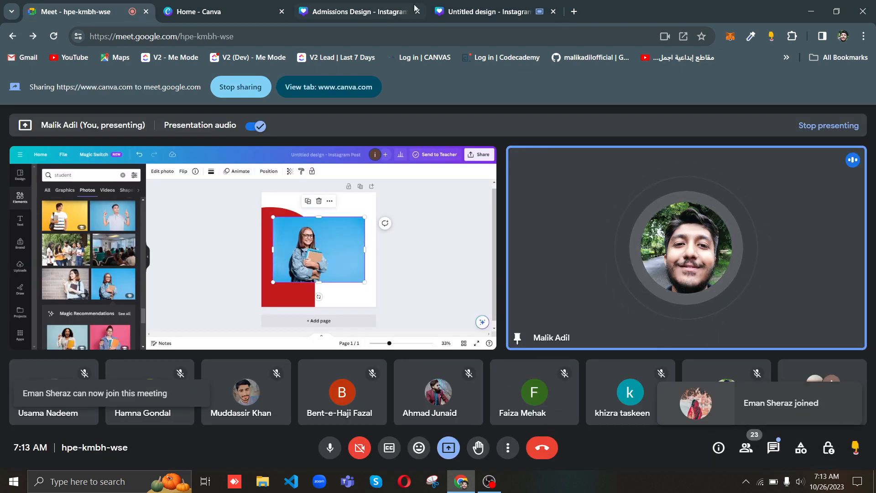
{"action": "left_click", "coordinate": [481, 13]}
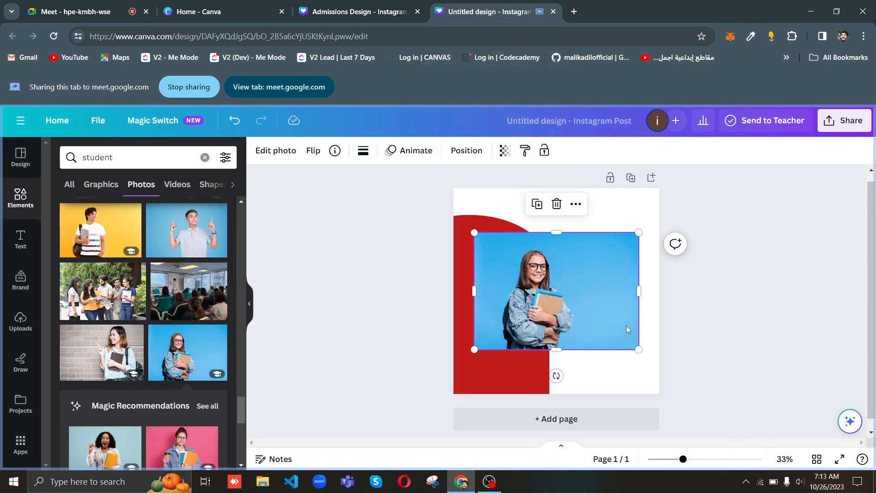
{"action": "left_click", "coordinate": [627, 371]}
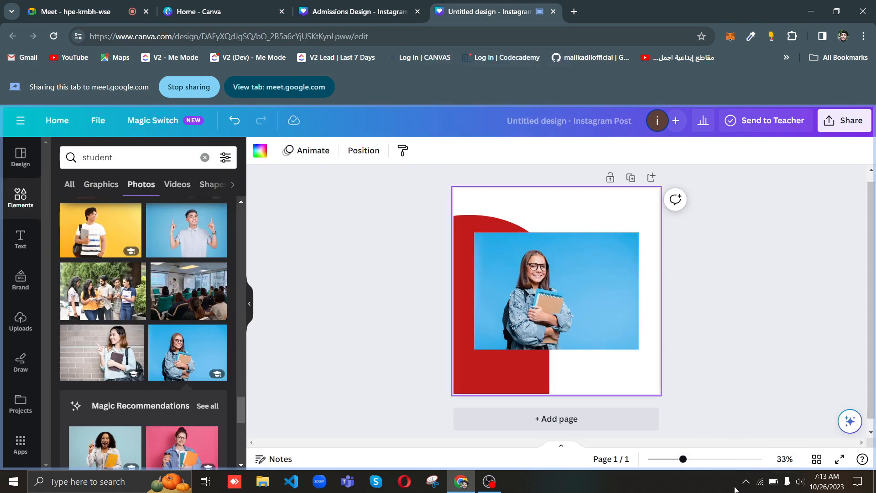
Step: Present the post full screen, check the Google Meet call, and return to editing the untitled Canva post
{"action": "left_click", "coordinate": [839, 459]}
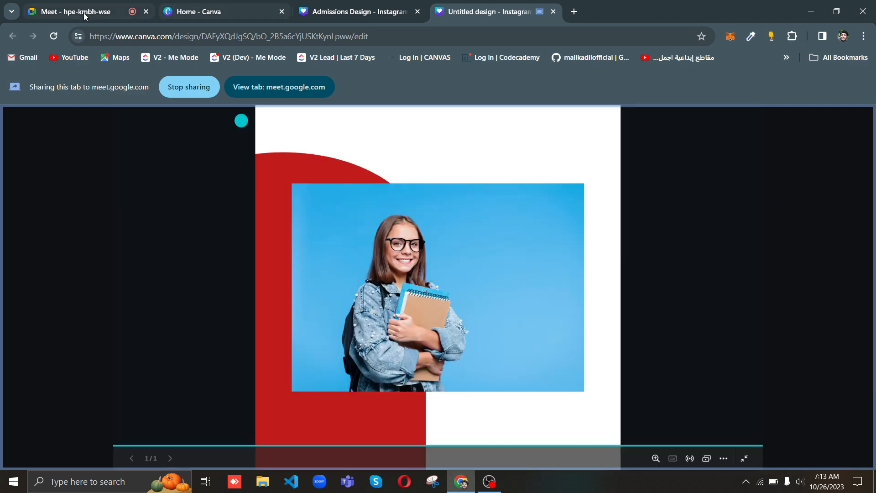
{"action": "left_click", "coordinate": [78, 12]}
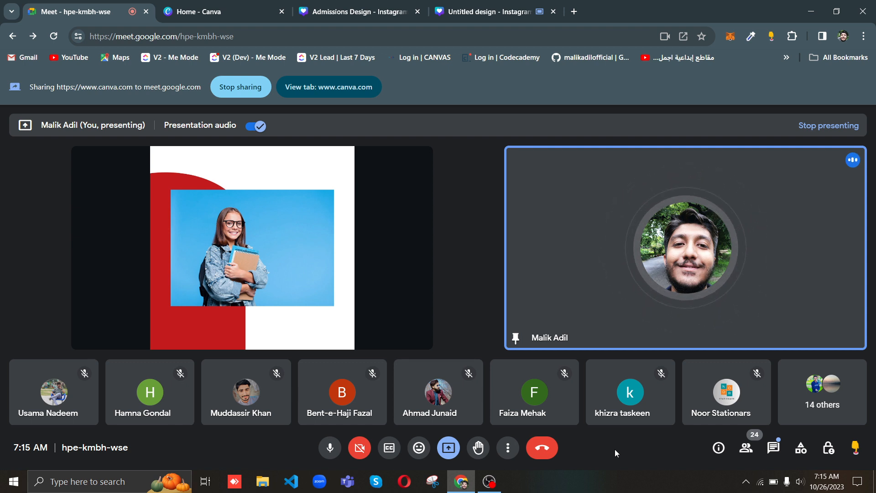
{"action": "left_click", "coordinate": [479, 14]}
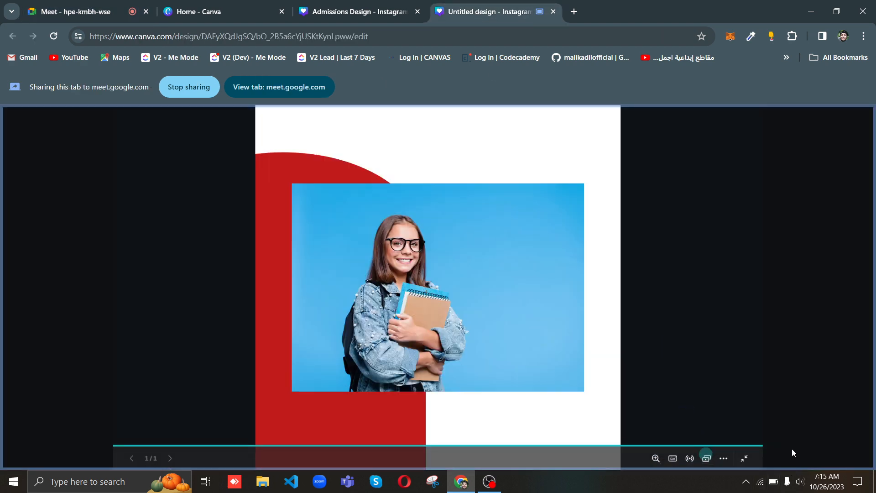
{"action": "key", "text": "Escape"}
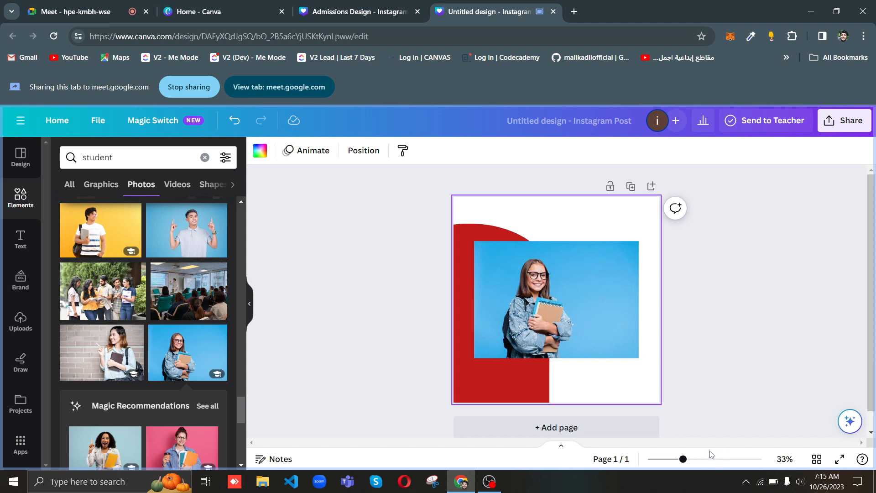
Step: Remove the blue background from the student photo with BG Remover and deselect the photo
{"action": "left_click", "coordinate": [614, 305]}
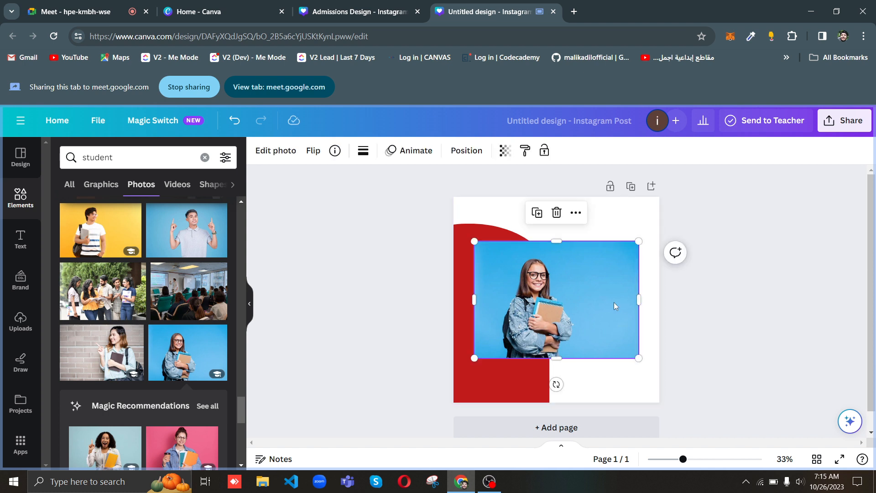
{"action": "left_click", "coordinate": [275, 150]}
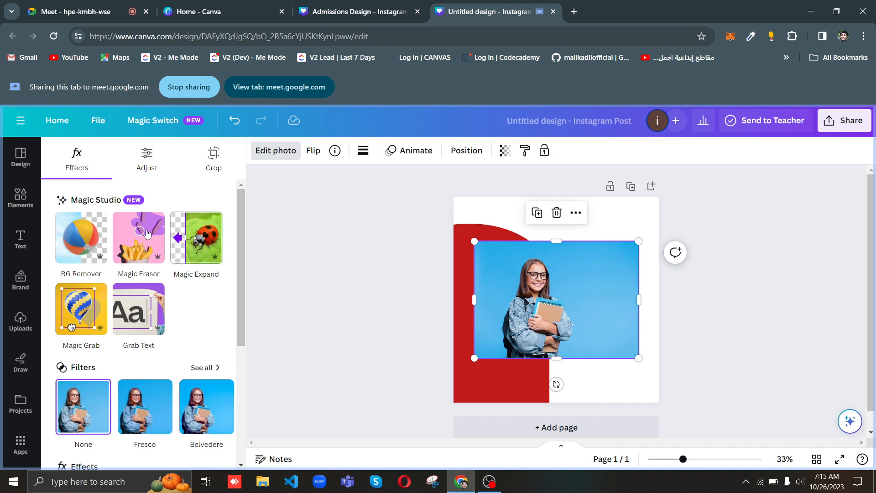
{"action": "left_click", "coordinate": [79, 243]}
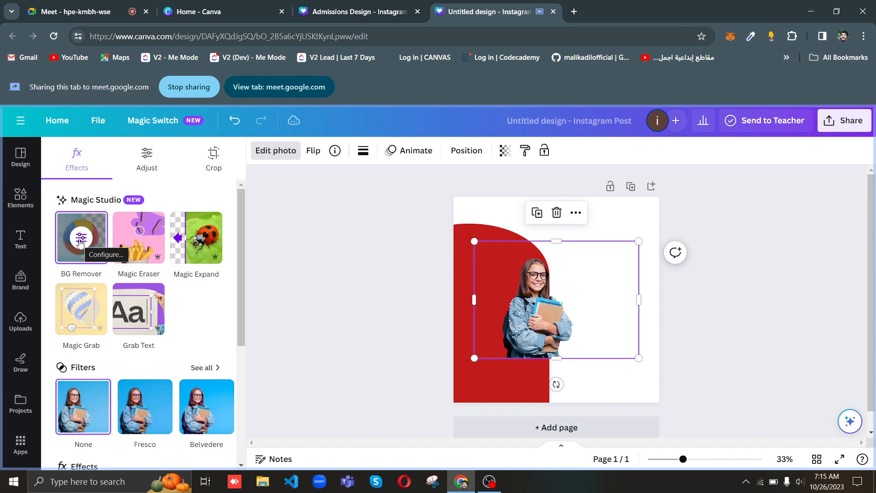
{"action": "left_click", "coordinate": [615, 379]}
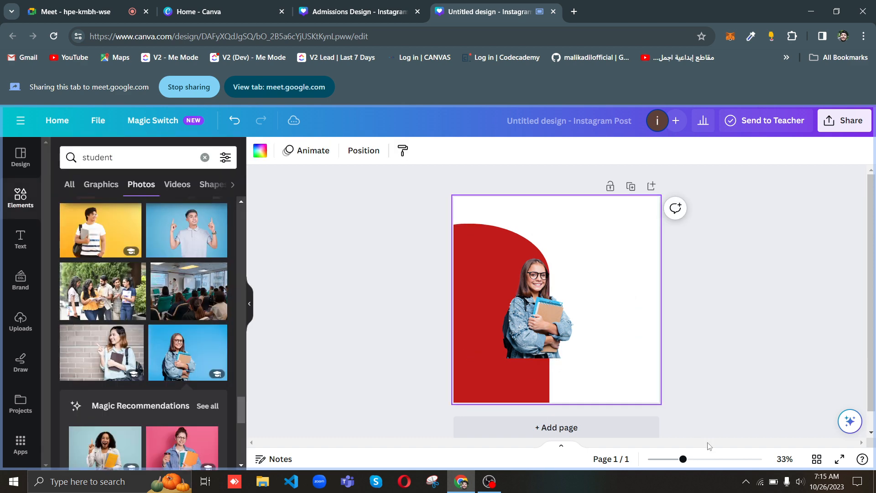
Step: Preview the student cut-out full screen, view the shared post in the Google Meet call, and return to the Canva editor
{"action": "left_click", "coordinate": [839, 459]}
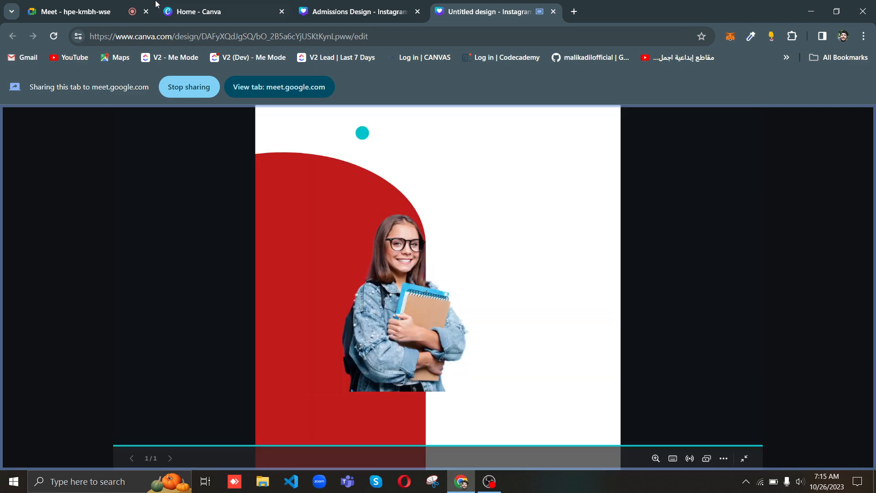
{"action": "left_click", "coordinate": [98, 15]}
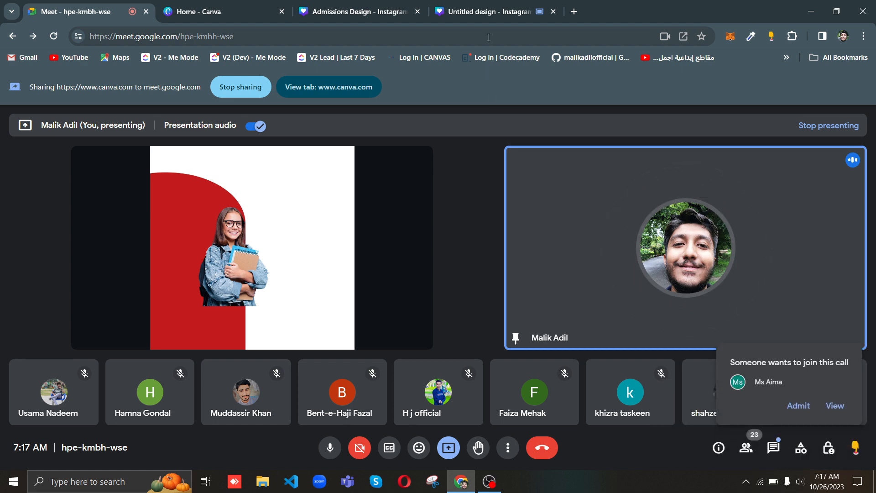
{"action": "left_click", "coordinate": [484, 4]}
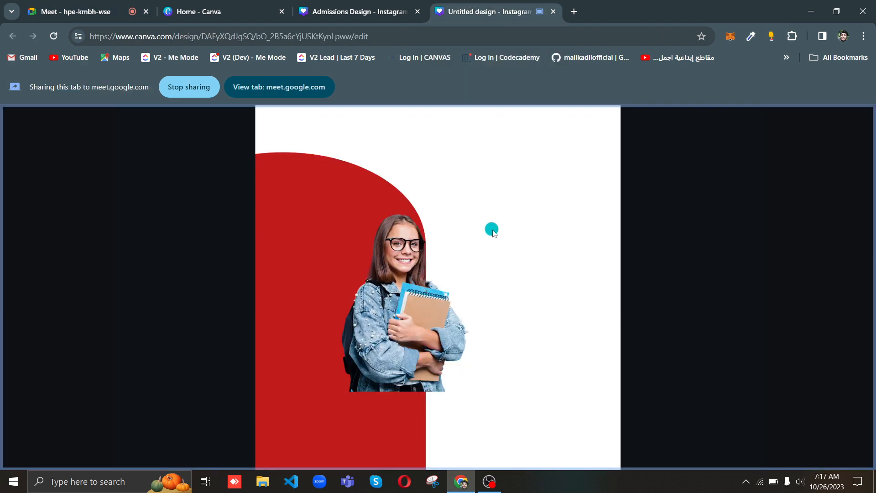
{"action": "key", "text": "Escape"}
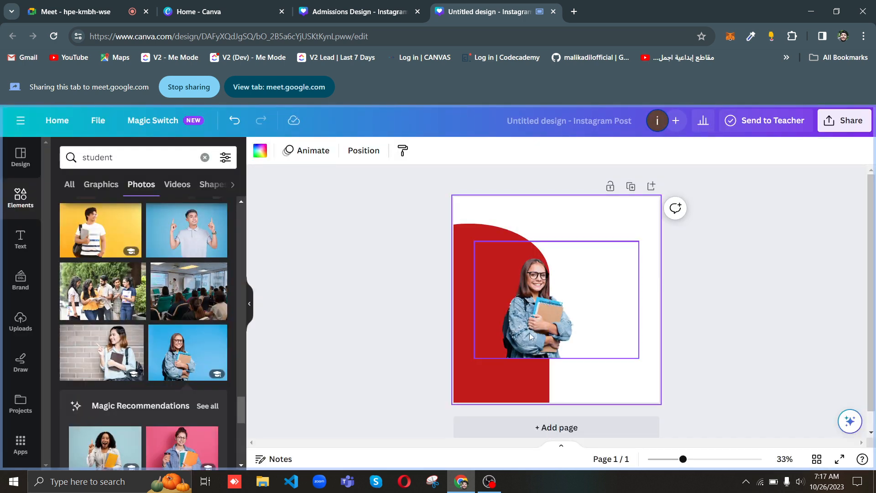
Step: Enlarge the student cut-out slightly from its lower-left corner, then check the Google Meet call and return to the Canva post
{"action": "left_click", "coordinate": [529, 333]}
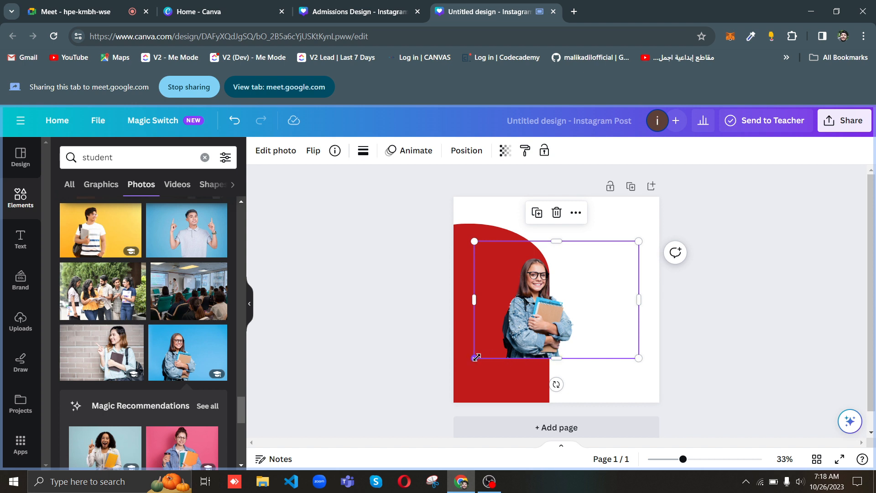
{"action": "mouse_move", "coordinate": [474, 360]}
{"action": "left_mouse_down"}
{"action": "mouse_move", "coordinate": [463, 391]}
{"action": "mouse_move", "coordinate": [472, 358]}
{"action": "left_mouse_up"}
{"action": "mouse_move", "coordinate": [475, 358]}
{"action": "left_mouse_down"}
{"action": "mouse_move", "coordinate": [578, 281]}
{"action": "mouse_move", "coordinate": [482, 375]}
{"action": "mouse_move", "coordinate": [580, 269]}
{"action": "mouse_move", "coordinate": [550, 310]}
{"action": "mouse_move", "coordinate": [503, 344]}
{"action": "mouse_move", "coordinate": [470, 396]}
{"action": "mouse_move", "coordinate": [579, 302]}
{"action": "mouse_move", "coordinate": [486, 367]}
{"action": "mouse_move", "coordinate": [553, 299]}
{"action": "mouse_move", "coordinate": [475, 376]}
{"action": "mouse_move", "coordinate": [491, 349]}
{"action": "mouse_move", "coordinate": [472, 365]}
{"action": "mouse_move", "coordinate": [538, 305]}
{"action": "mouse_move", "coordinate": [464, 365]}
{"action": "left_mouse_up"}
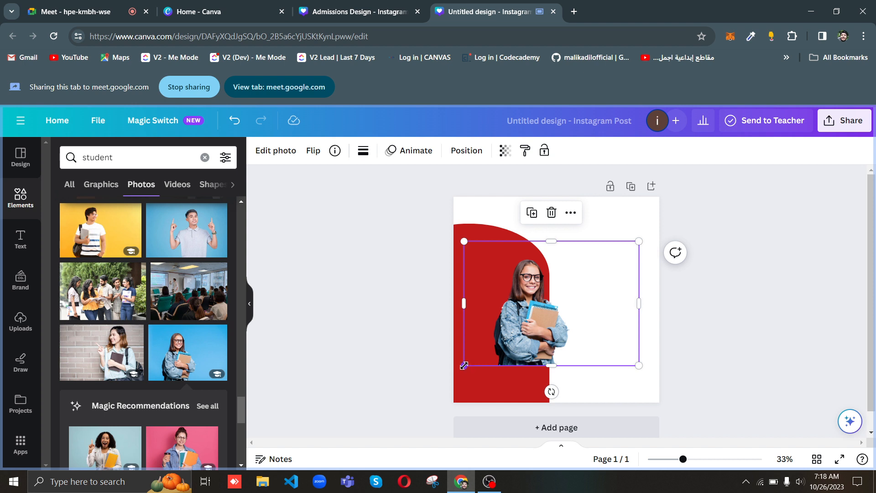
{"action": "mouse_move", "coordinate": [463, 365]}
{"action": "left_mouse_down"}
{"action": "mouse_move", "coordinate": [566, 294]}
{"action": "mouse_move", "coordinate": [470, 372]}
{"action": "left_mouse_up"}
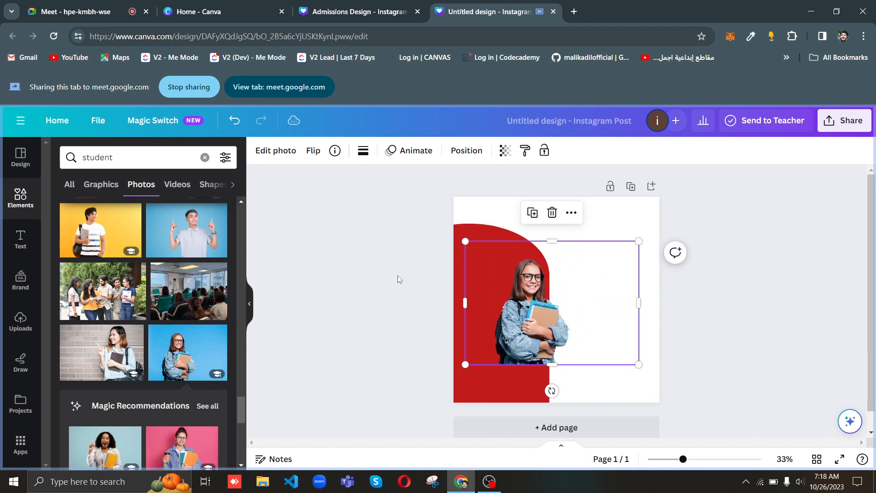
{"action": "left_click", "coordinate": [113, 9]}
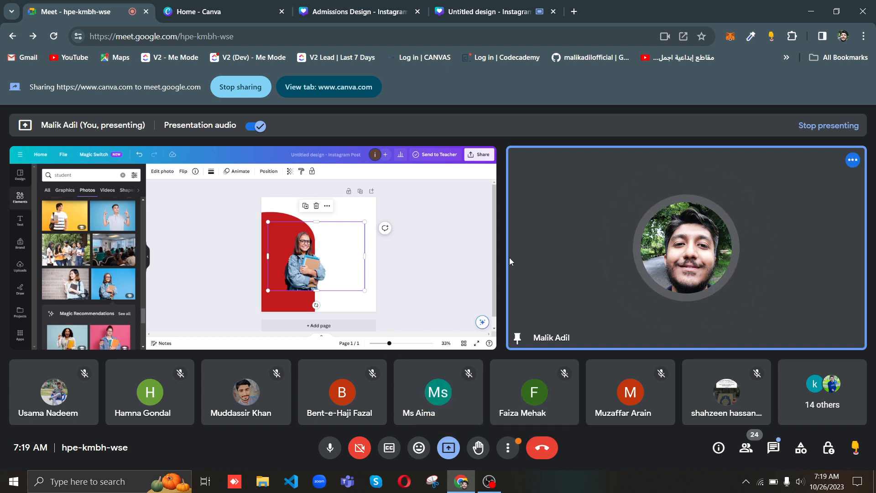
{"action": "left_click", "coordinate": [461, 14]}
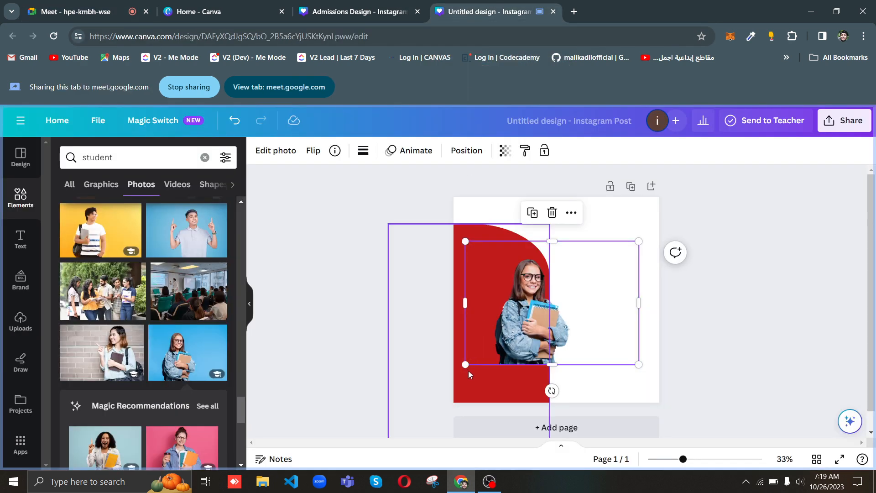
Step: Enlarge the student cut-out until it reaches the page's bottom edge and position it in front of the red arch
{"action": "left_click_drag", "start_coordinate": [465, 365], "coordinate": [431, 406]}
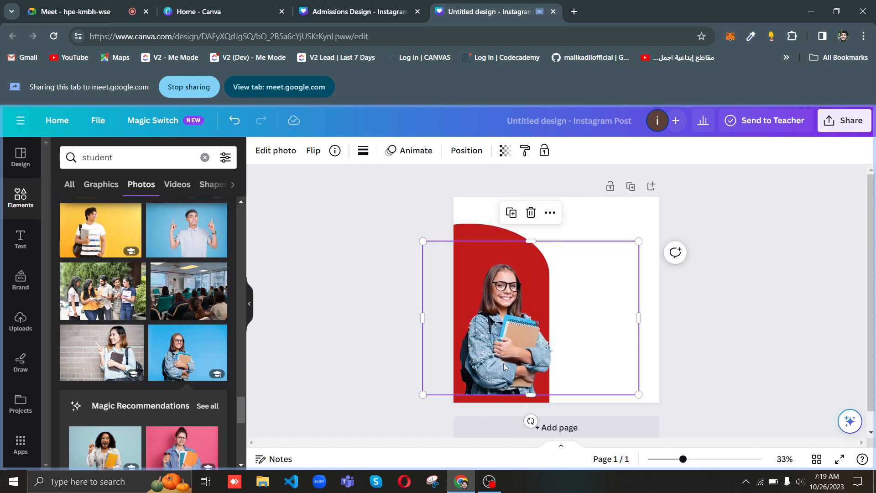
{"action": "left_click_drag", "start_coordinate": [504, 366], "coordinate": [512, 360]}
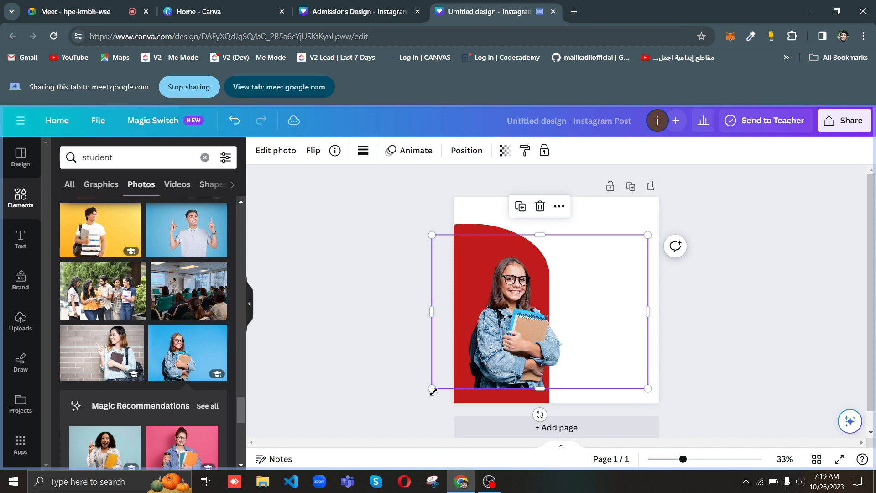
{"action": "left_click_drag", "start_coordinate": [432, 389], "coordinate": [412, 403]}
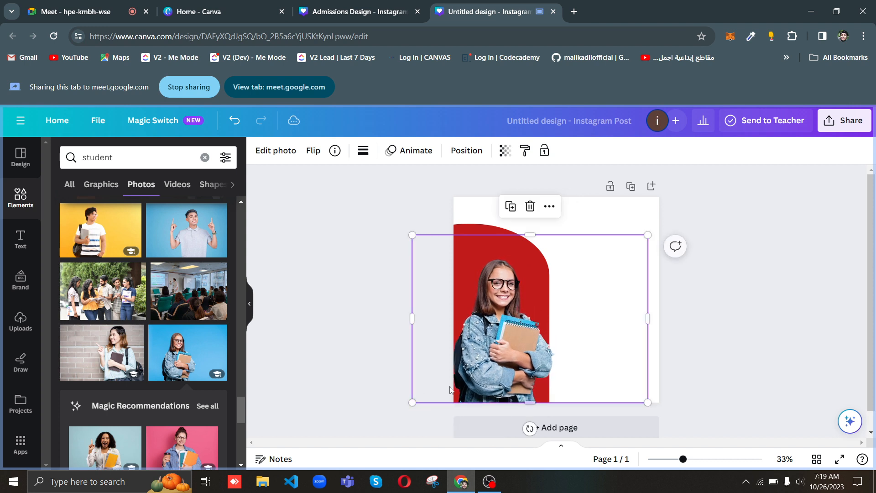
{"action": "left_click_drag", "start_coordinate": [492, 359], "coordinate": [502, 355]}
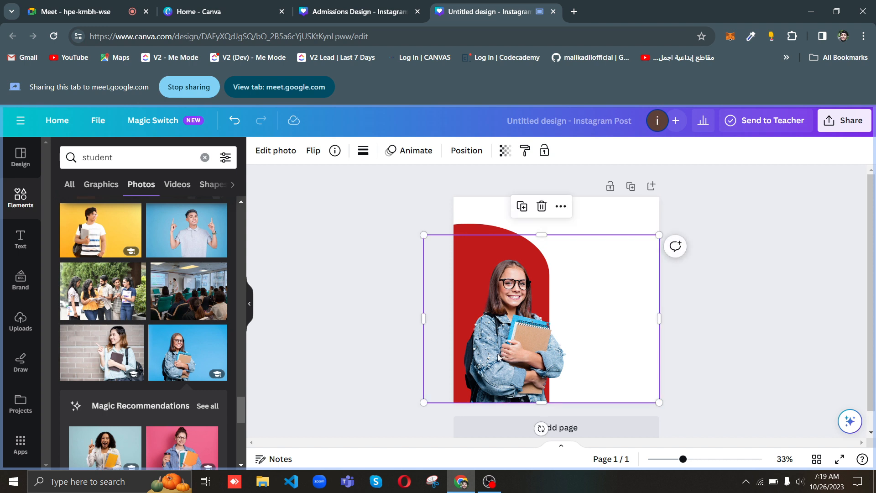
{"action": "left_click", "coordinate": [384, 343]}
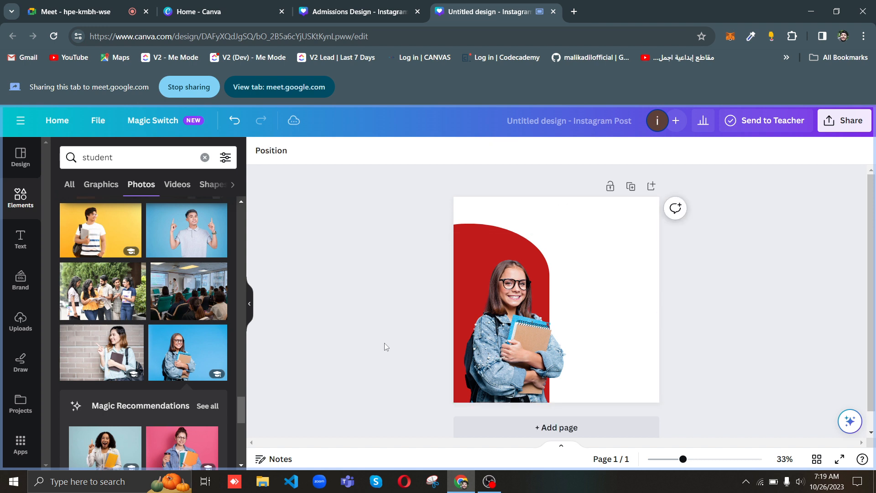
Step: Enlarge the student cut-out a little from its upper-right corner and nudge it slightly left over the arch
{"action": "left_click", "coordinate": [511, 336]}
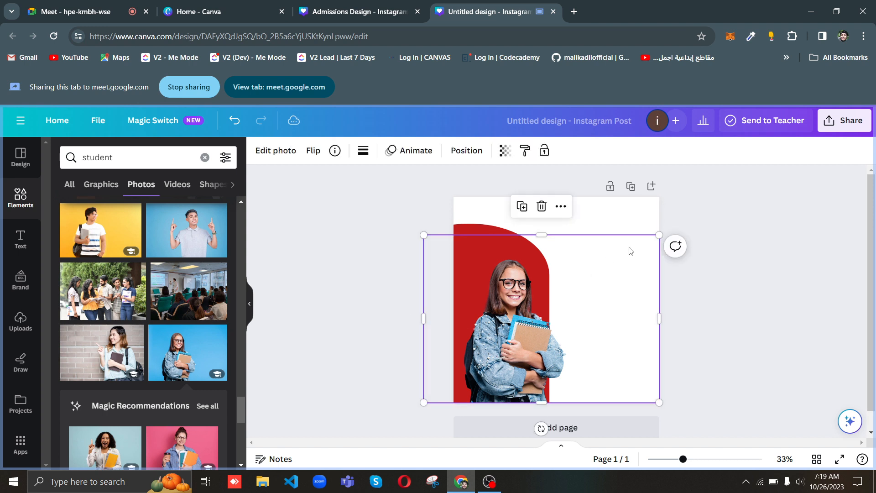
{"action": "left_click_drag", "start_coordinate": [660, 234], "coordinate": [666, 226]}
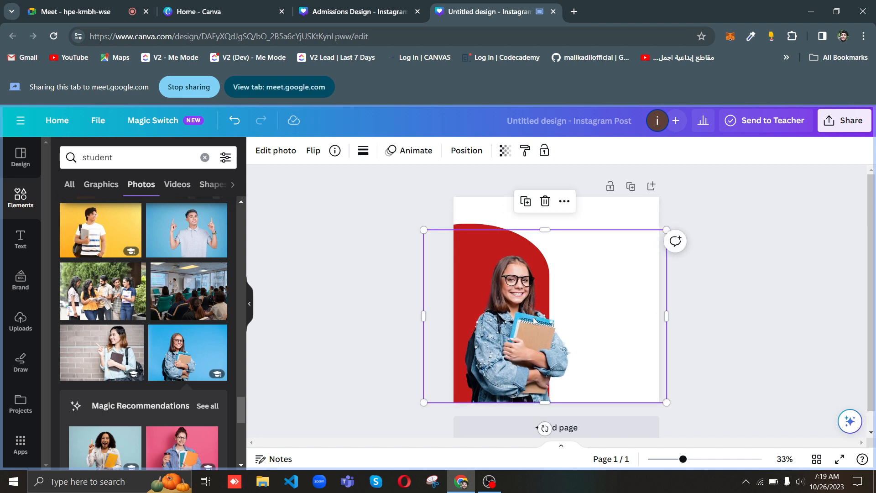
{"action": "left_click_drag", "start_coordinate": [514, 330], "coordinate": [513, 329]}
{"action": "left_click", "coordinate": [390, 294]}
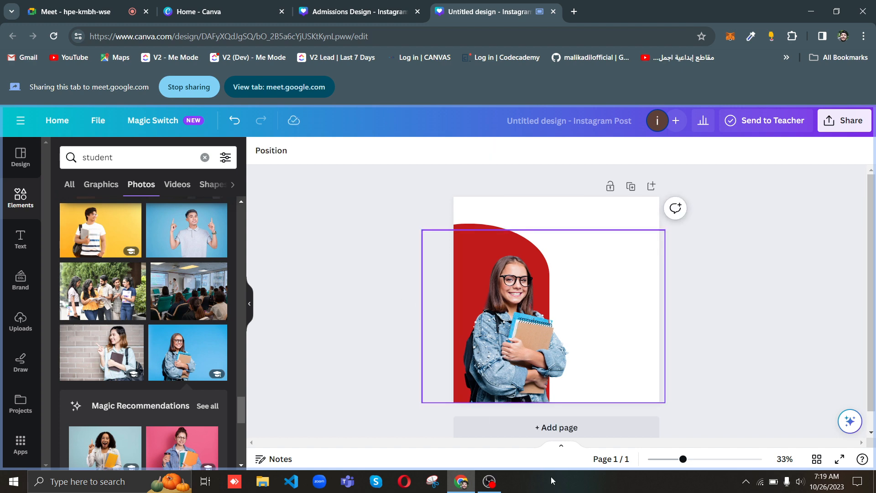
Step: Show the enlarged student cut-out full screen, check it in the Google Meet call, and return to the Canva editor with nothing selected
{"action": "left_click", "coordinate": [839, 458]}
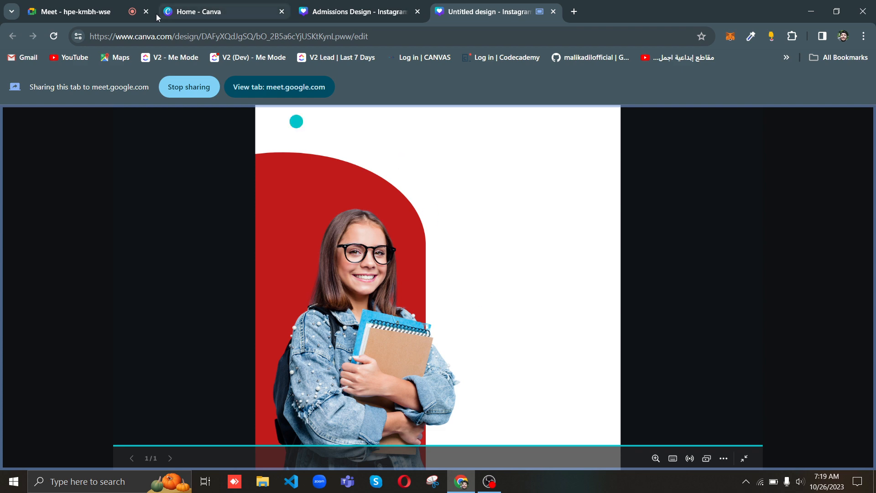
{"action": "left_click", "coordinate": [98, 10]}
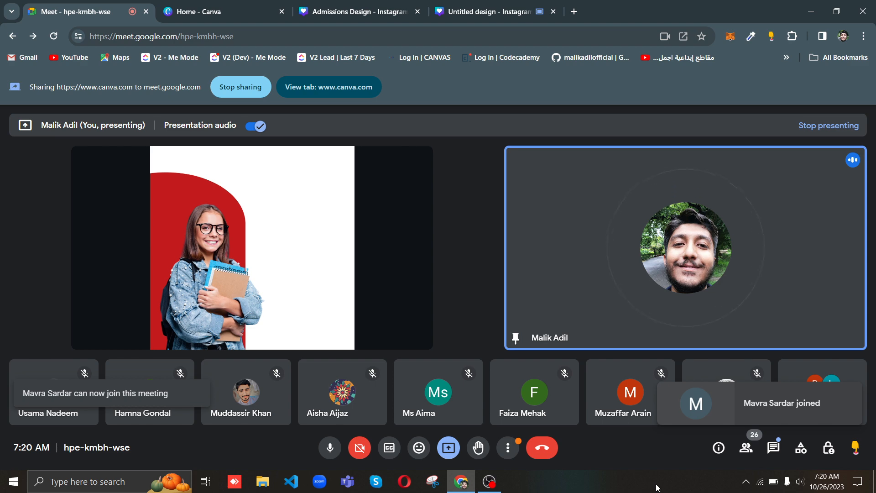
{"action": "left_click", "coordinate": [492, 9]}
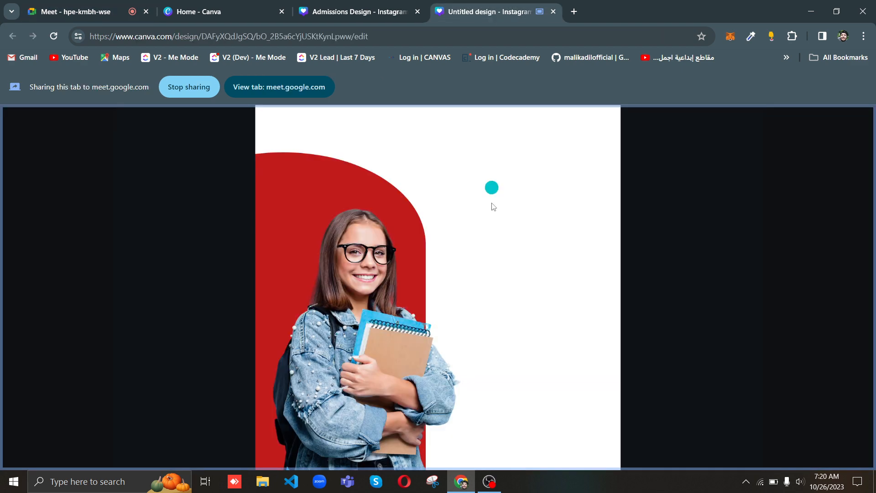
{"action": "key", "text": "Escape"}
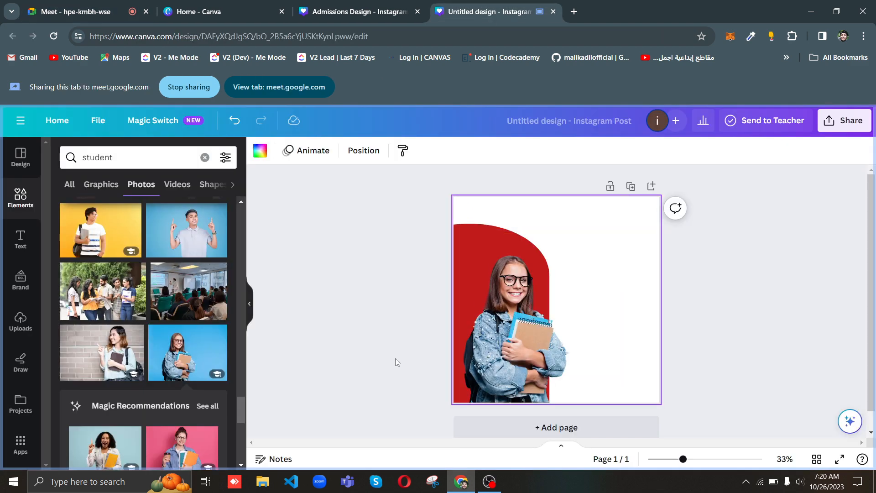
{"action": "left_click", "coordinate": [395, 357]}
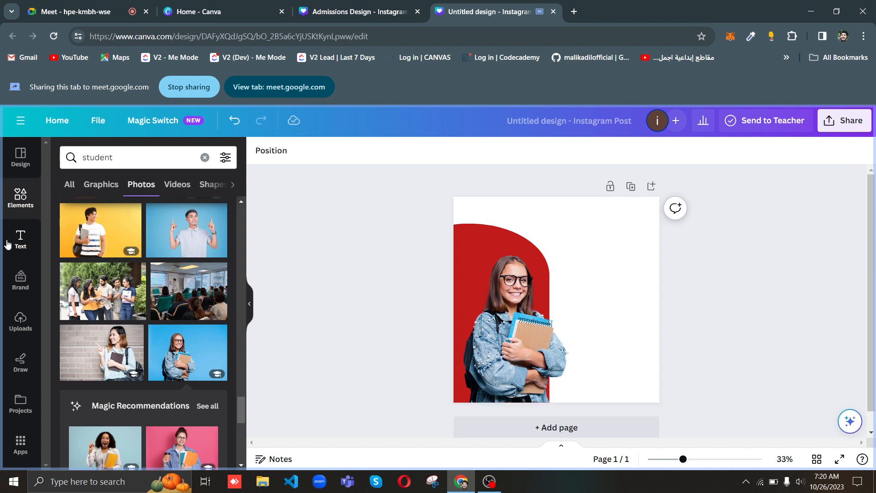
Step: Add a square from the Shapes collection as a red horizontal bar between the arch and the page's right edge, near the bottom
{"action": "left_click", "coordinate": [21, 199]}
{"action": "left_click", "coordinate": [128, 159]}
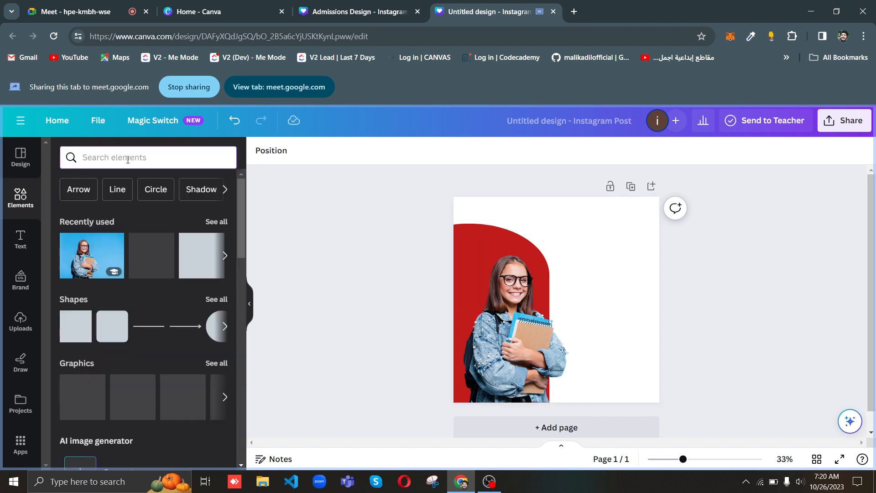
{"action": "scroll", "coordinate": [238, 247], "scroll_direction": "down", "scroll_amount": 1}
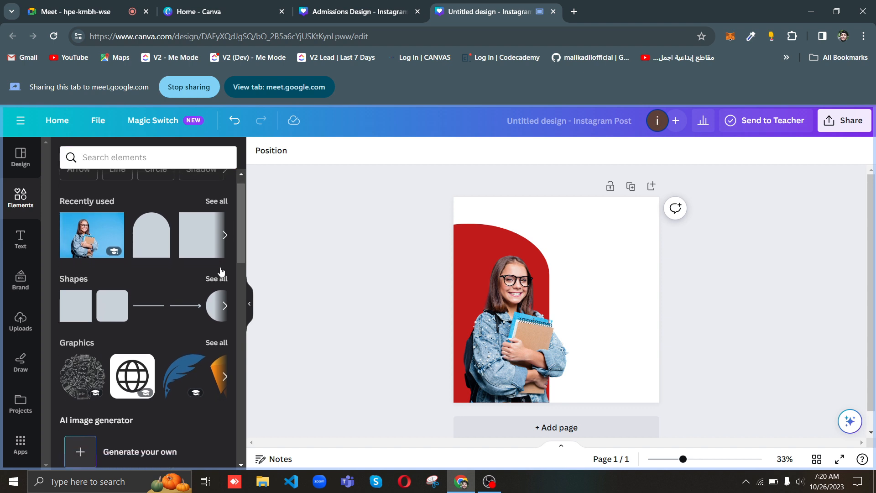
{"action": "left_click", "coordinate": [217, 275]}
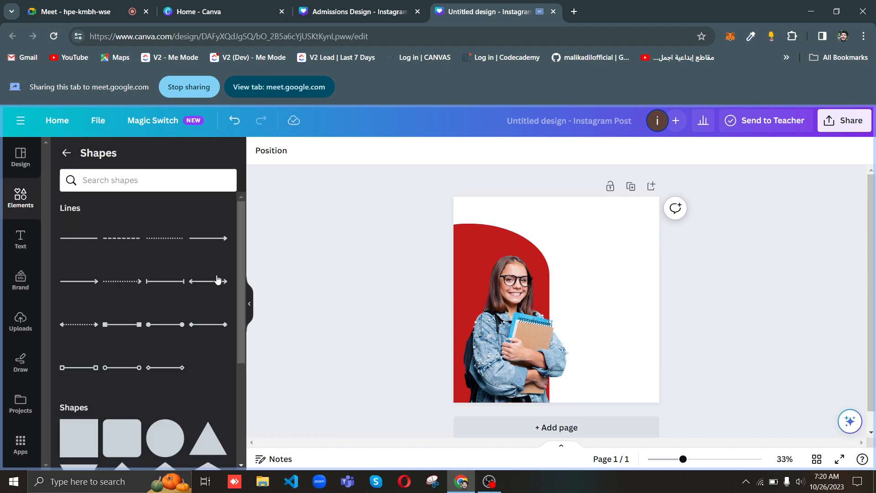
{"action": "left_click_drag", "start_coordinate": [238, 262], "coordinate": [239, 344]}
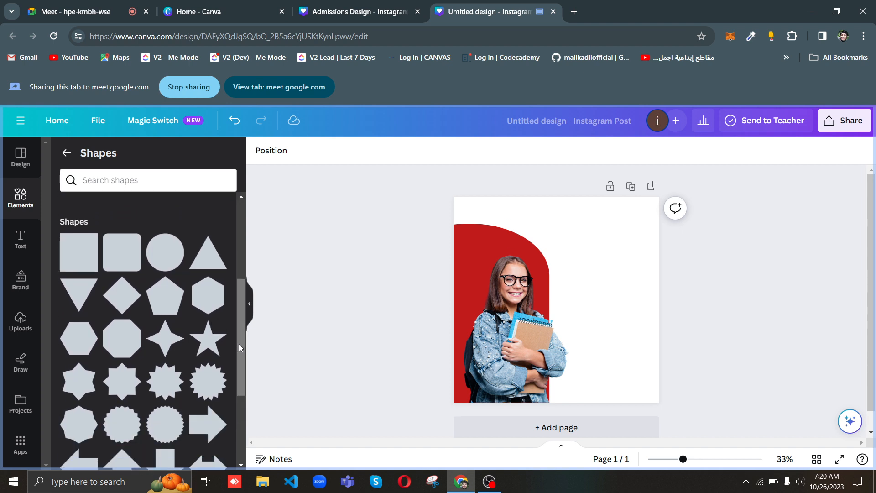
{"action": "left_click_drag", "start_coordinate": [84, 258], "coordinate": [662, 364]}
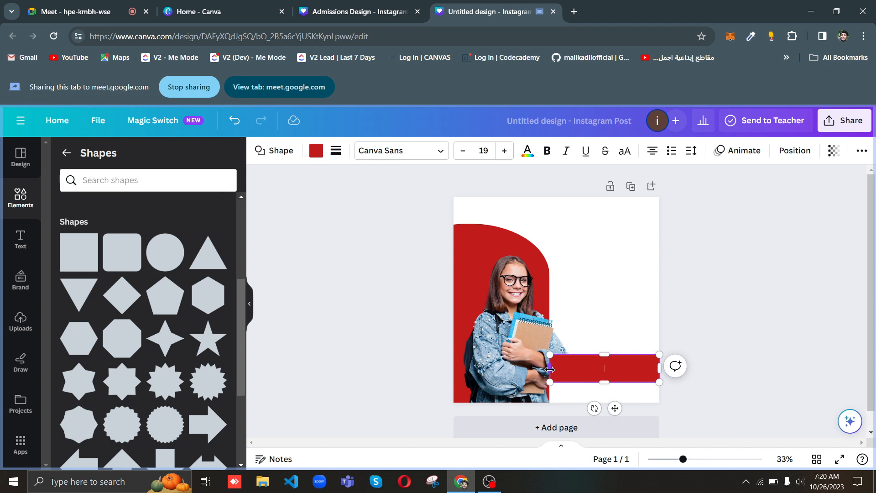
Step: Extend the red bar's left end slightly over the arch and leave nothing selected
{"action": "left_click_drag", "start_coordinate": [550, 369], "coordinate": [546, 370]}
{"action": "left_click", "coordinate": [605, 310]}
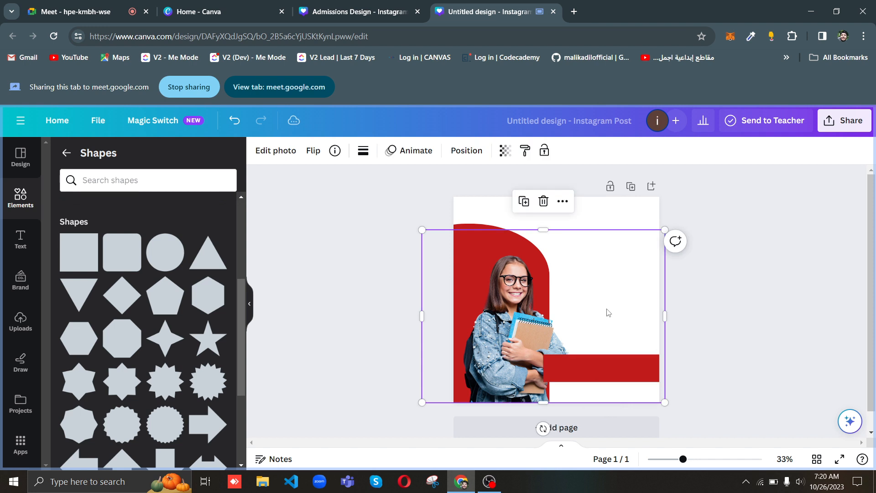
{"action": "left_click", "coordinate": [372, 311]}
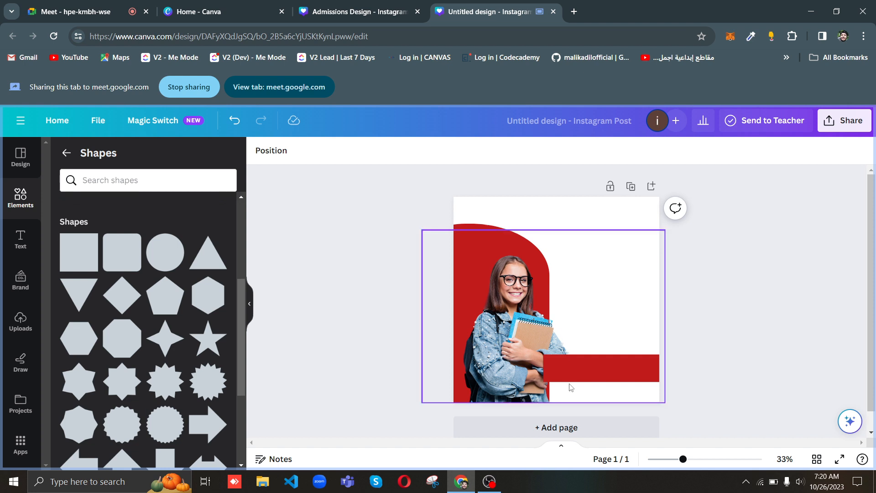
Step: Send the red bar to the back, behind the student cut-out and the arch, and clear the selection
{"action": "right_click", "coordinate": [576, 373]}
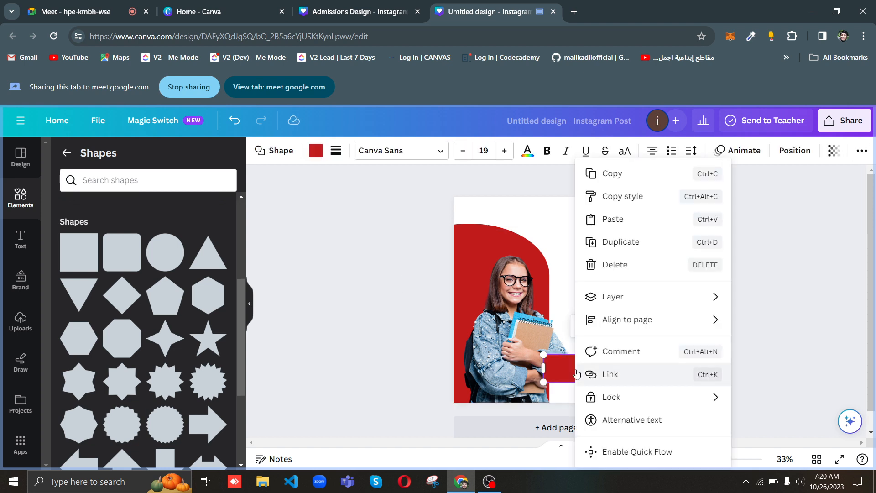
{"action": "mouse_move", "coordinate": [632, 299]}
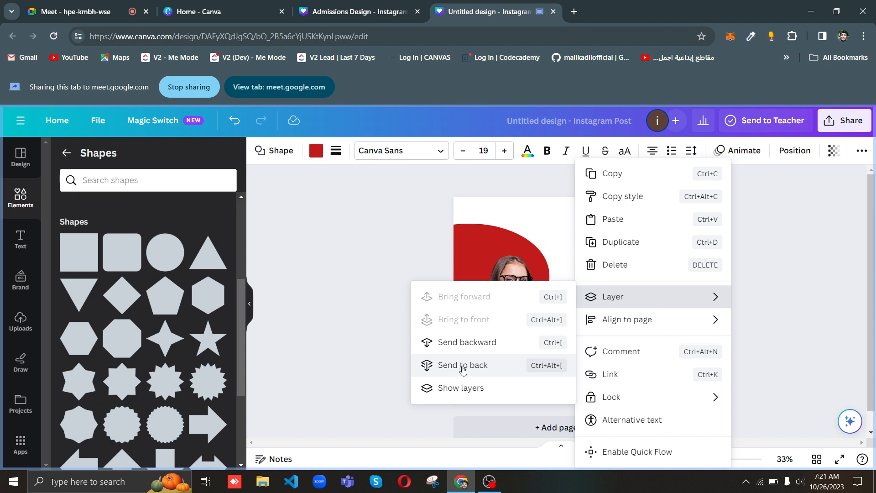
{"action": "left_click", "coordinate": [462, 365]}
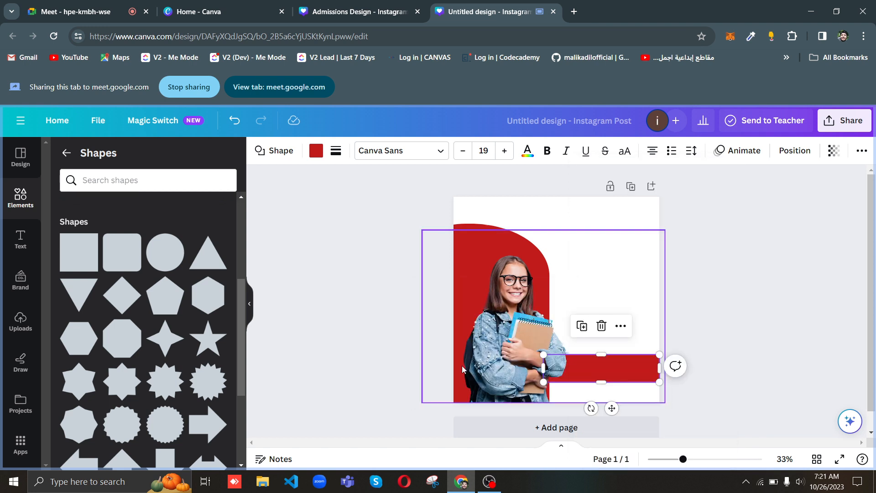
{"action": "left_click", "coordinate": [641, 288]}
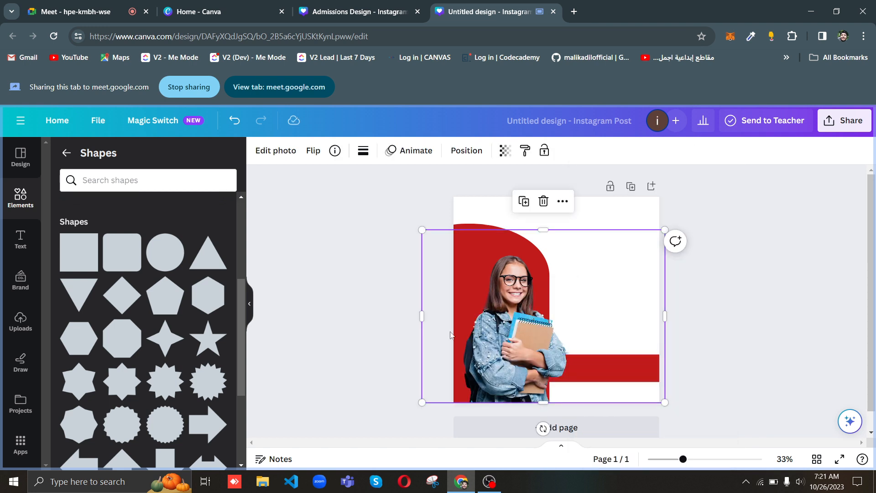
{"action": "left_click", "coordinate": [338, 320]}
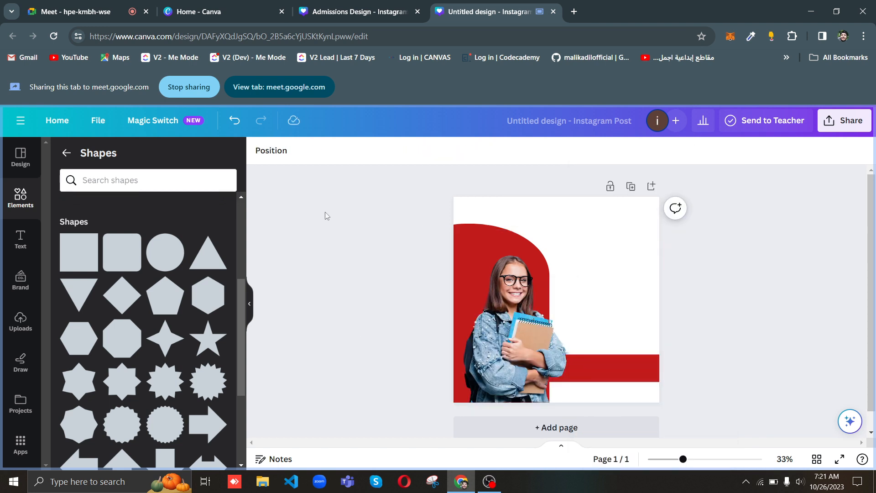
Step: Show the design full screen, check it in the Google Meet call, and return to the Canva editor
{"action": "left_click", "coordinate": [839, 458]}
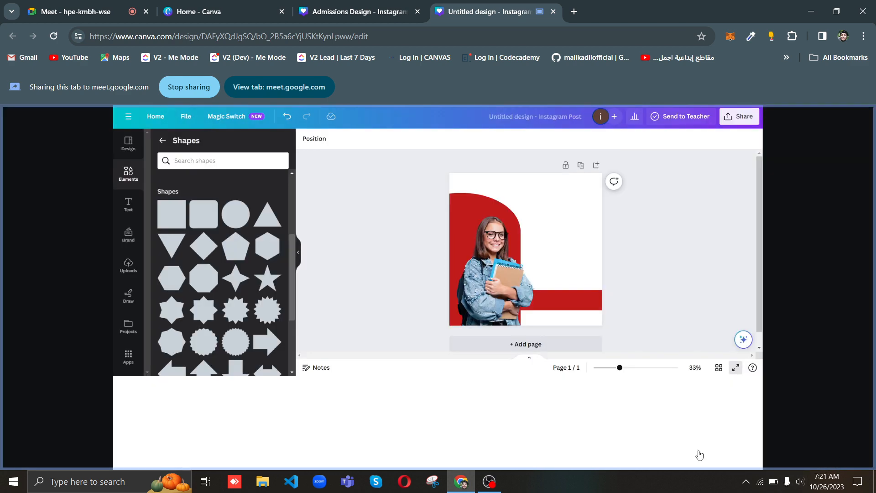
{"action": "left_click", "coordinate": [98, 13]}
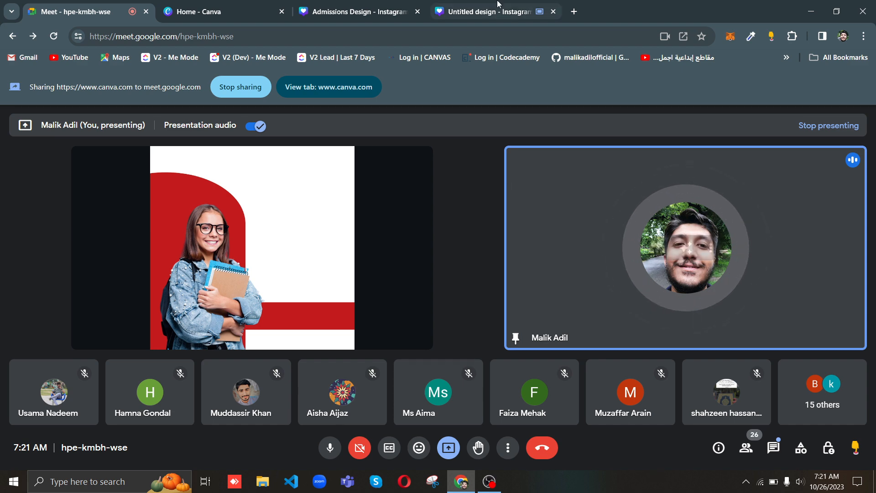
{"action": "left_click", "coordinate": [483, 13]}
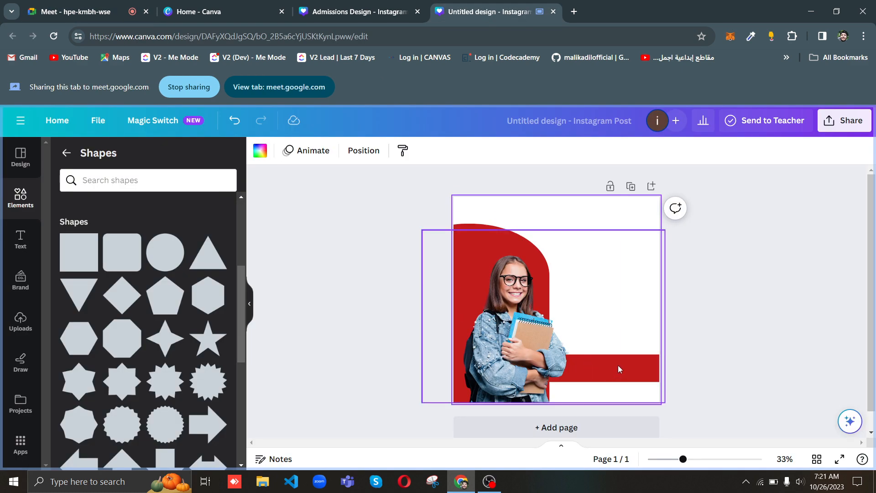
Step: Open the layers list from the student cut-out and move the red bar's layer above all others
{"action": "left_click", "coordinate": [618, 367]}
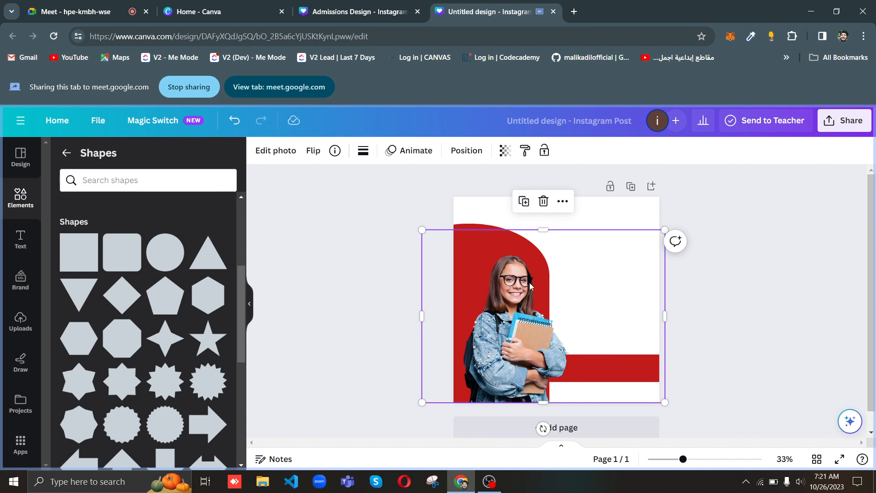
{"action": "right_click", "coordinate": [601, 370]}
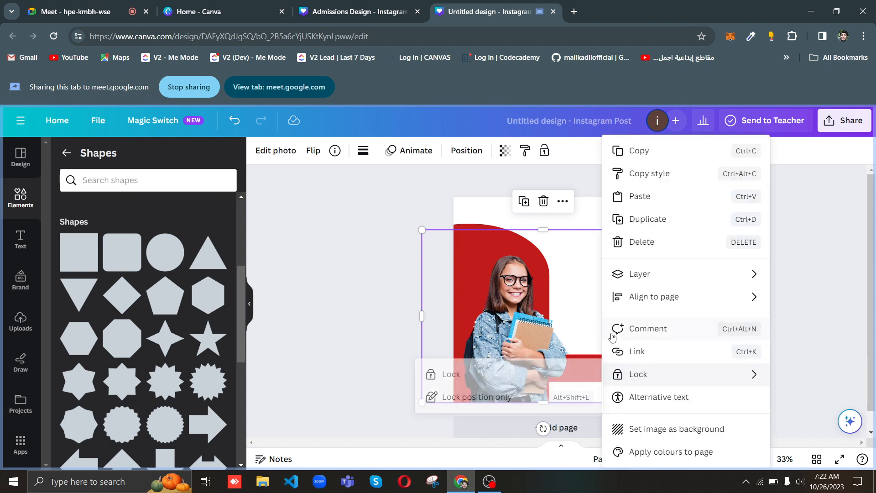
{"action": "left_click", "coordinate": [562, 201]}
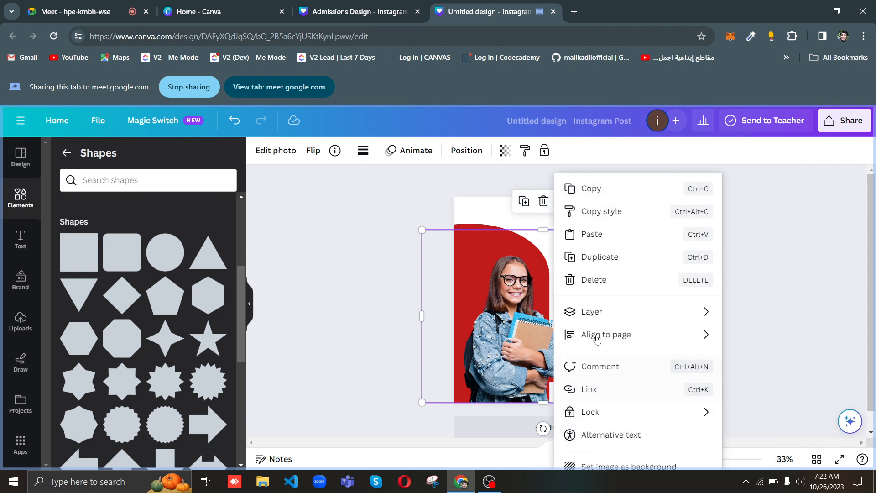
{"action": "mouse_move", "coordinate": [586, 315]}
{"action": "left_click", "coordinate": [431, 402]}
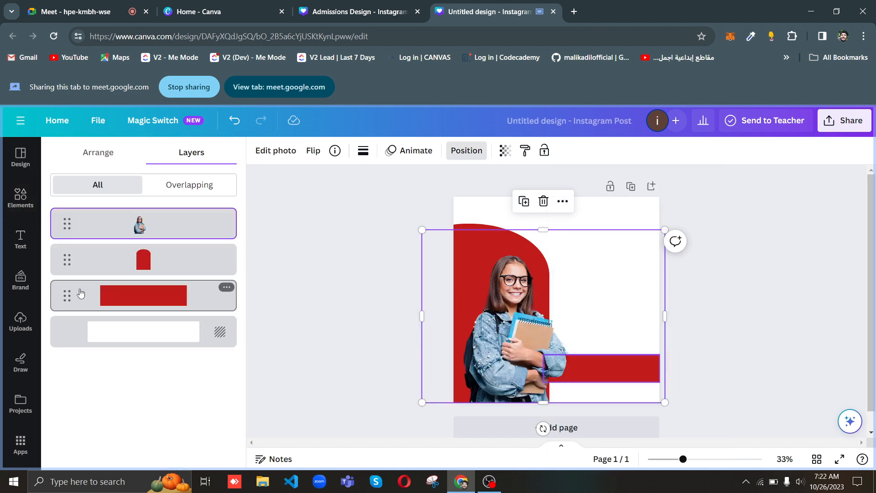
{"action": "left_click_drag", "start_coordinate": [69, 298], "coordinate": [65, 209]}
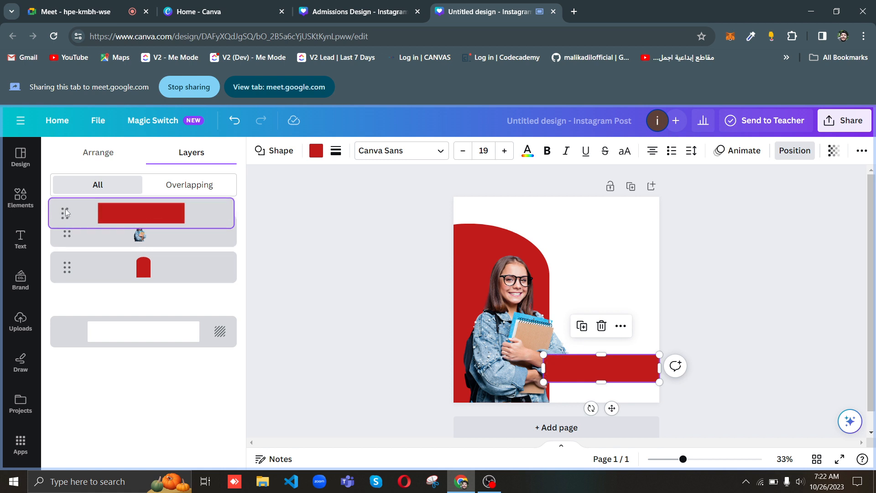
{"action": "left_click", "coordinate": [588, 285]}
{"action": "left_click", "coordinate": [588, 359]}
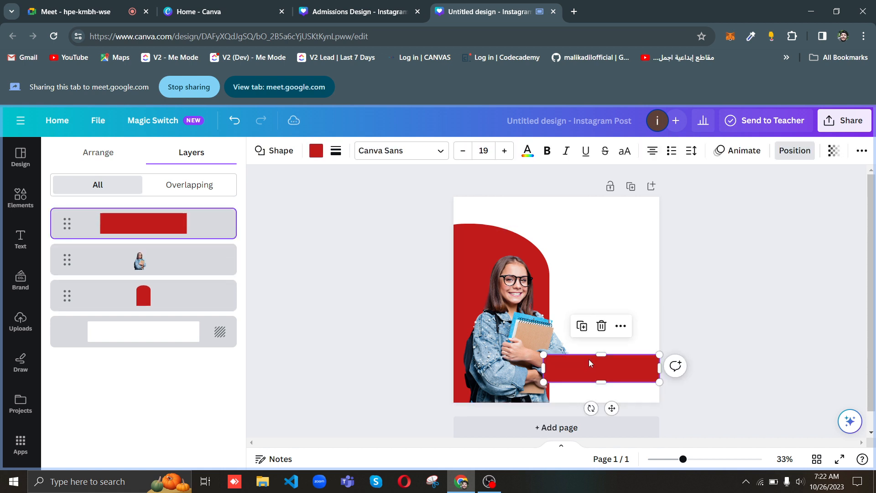
Step: Change the red bar's fill to the light orange from the default solid colours
{"action": "left_click", "coordinate": [316, 150]}
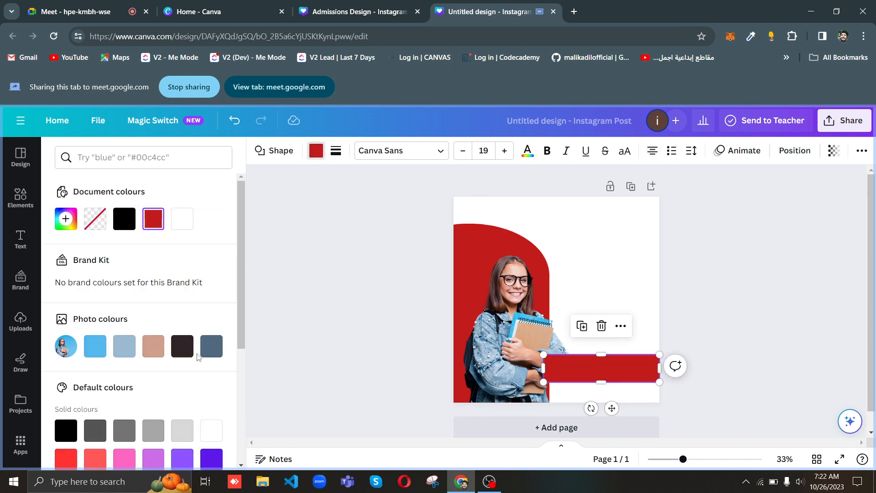
{"action": "scroll", "coordinate": [236, 322], "scroll_direction": "down", "scroll_amount": 5}
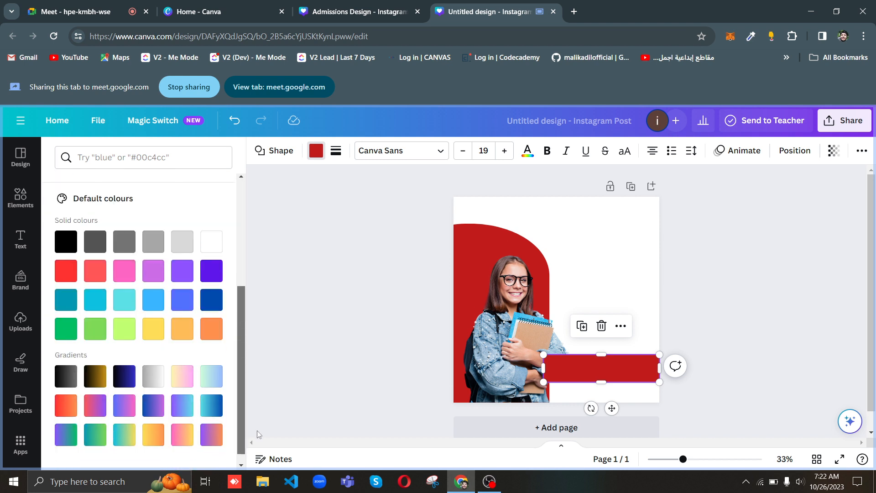
{"action": "left_click", "coordinate": [182, 326]}
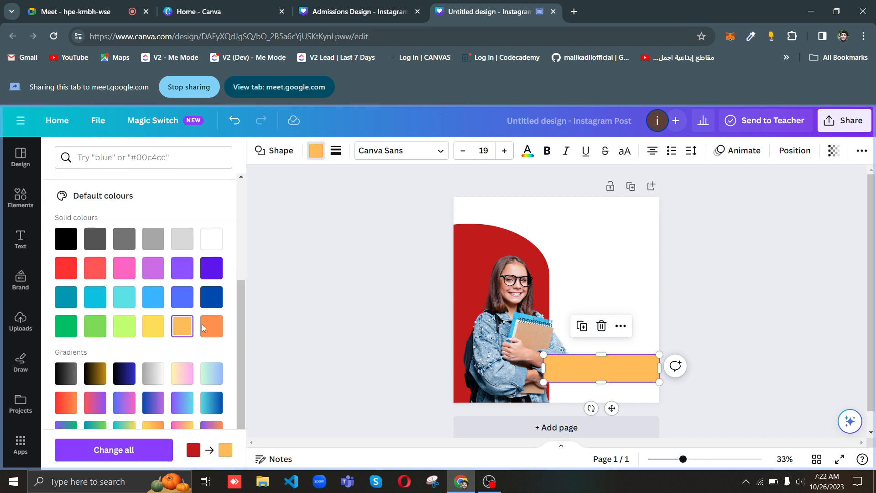
{"action": "left_click", "coordinate": [211, 327]}
{"action": "left_click", "coordinate": [182, 326]}
Step: Adjust the bar's light orange fill to a deeper, more saturated custom orange and clear the selection
{"action": "left_click", "coordinate": [318, 152]}
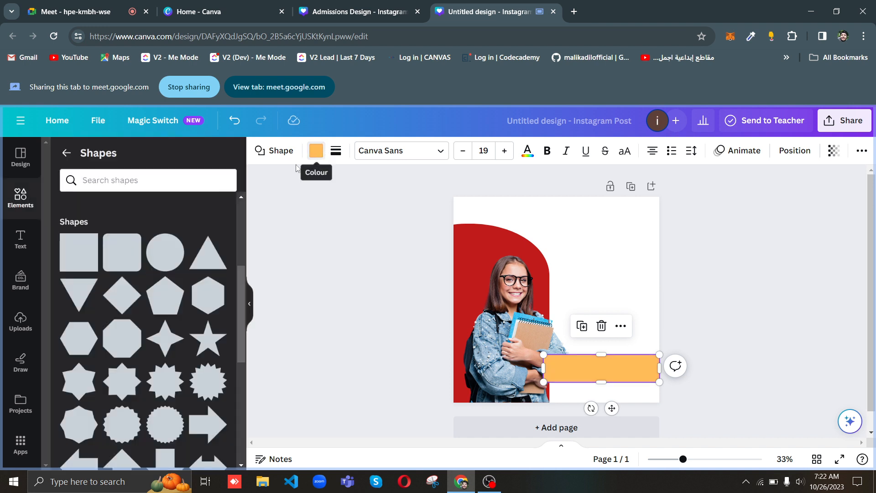
{"action": "left_click", "coordinate": [317, 154]}
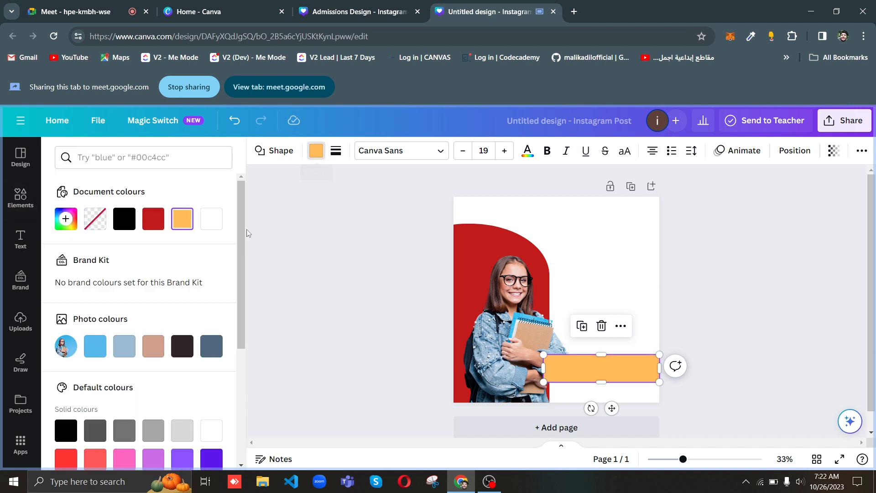
{"action": "left_click", "coordinate": [182, 218]}
{"action": "left_click", "coordinate": [193, 277]}
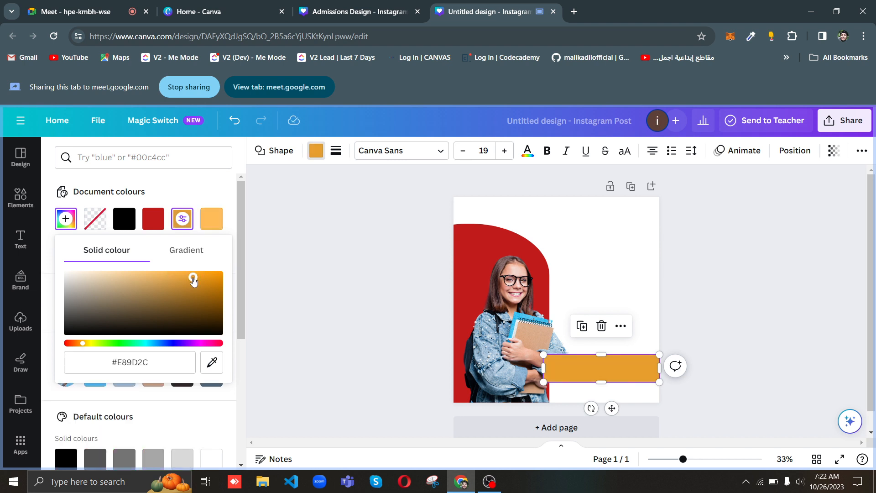
{"action": "left_click_drag", "start_coordinate": [204, 285], "coordinate": [203, 279]}
{"action": "left_click", "coordinate": [303, 280]}
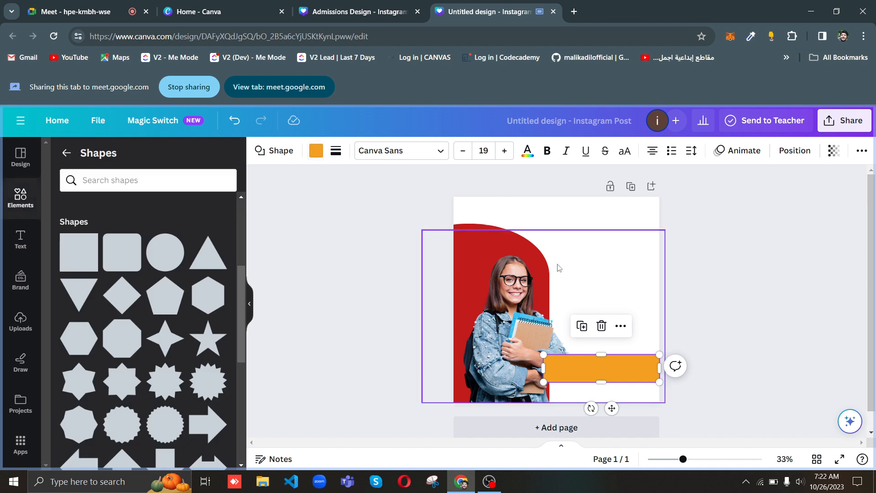
{"action": "left_click", "coordinate": [404, 228]}
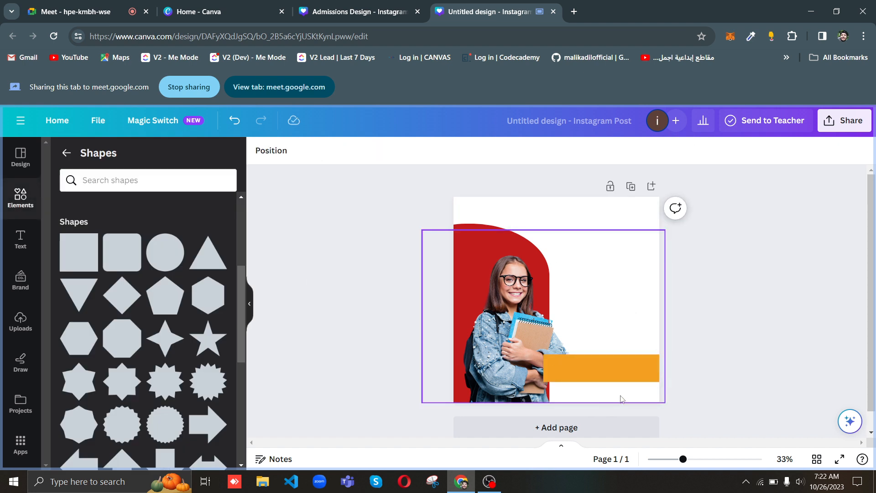
Step: Send the orange bar to the back so it sits behind the student cut-out and the arch
{"action": "left_click", "coordinate": [628, 370]}
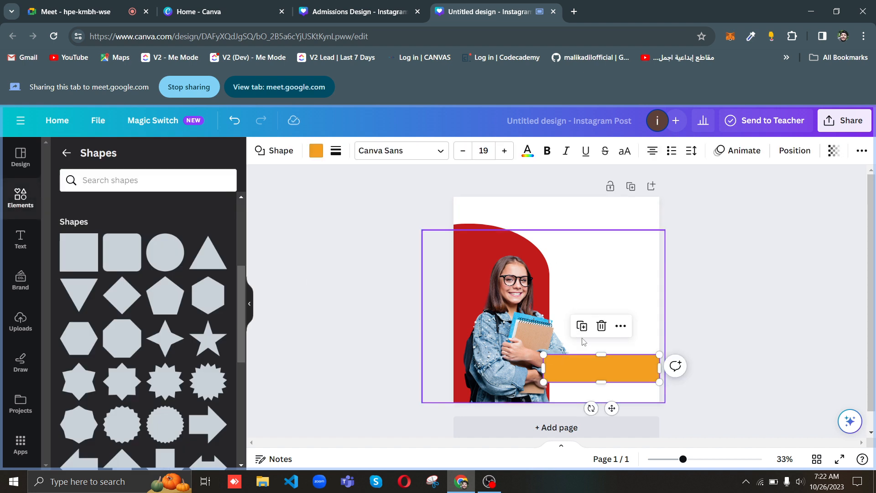
{"action": "left_click", "coordinate": [620, 325]}
{"action": "mouse_move", "coordinate": [622, 330]}
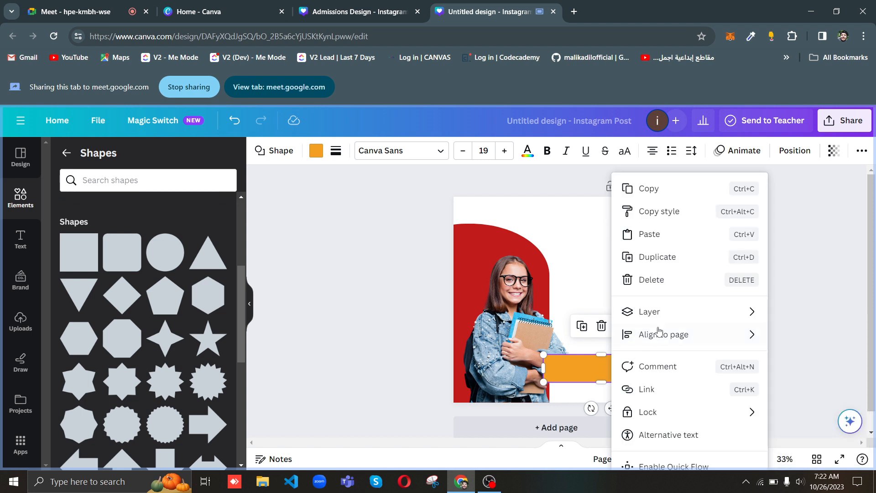
{"action": "mouse_move", "coordinate": [652, 317]}
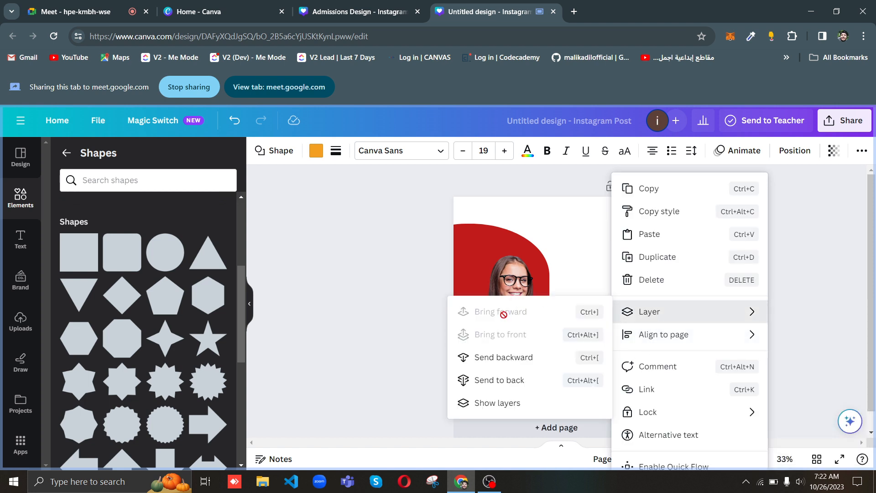
{"action": "left_click", "coordinate": [498, 380]}
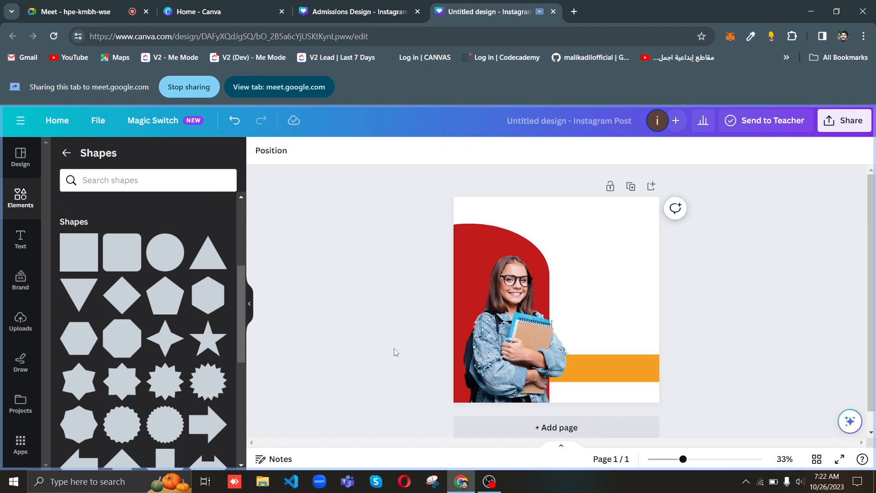
Step: Present the design with the orange bar full screen, view it in the Google Meet call, and return to the Canva editor
{"action": "left_click", "coordinate": [839, 458]}
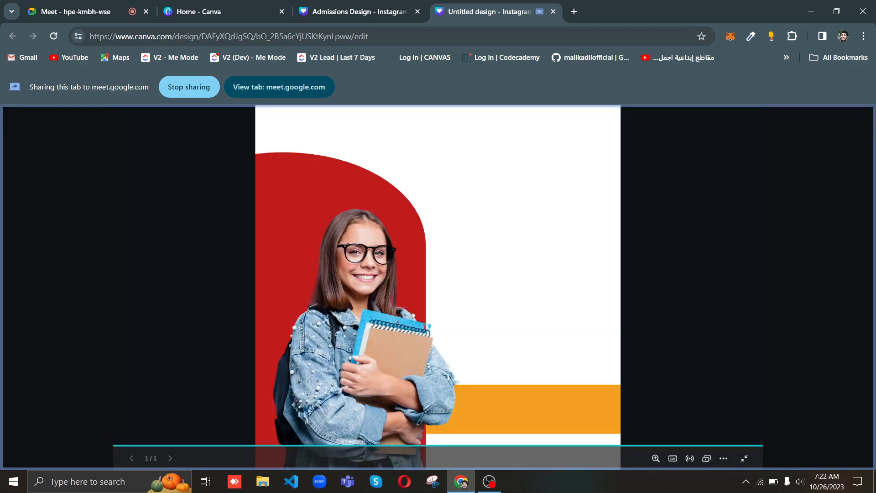
{"action": "left_click", "coordinate": [76, 12]}
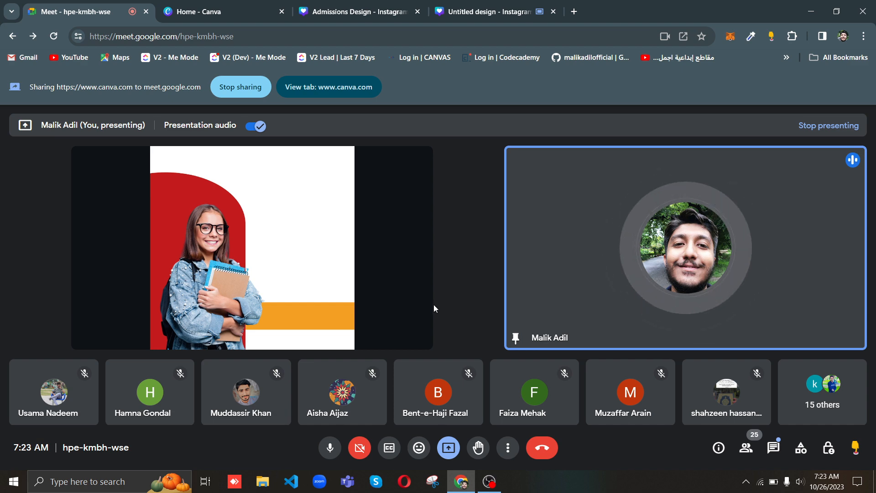
{"action": "left_click", "coordinate": [462, 21]}
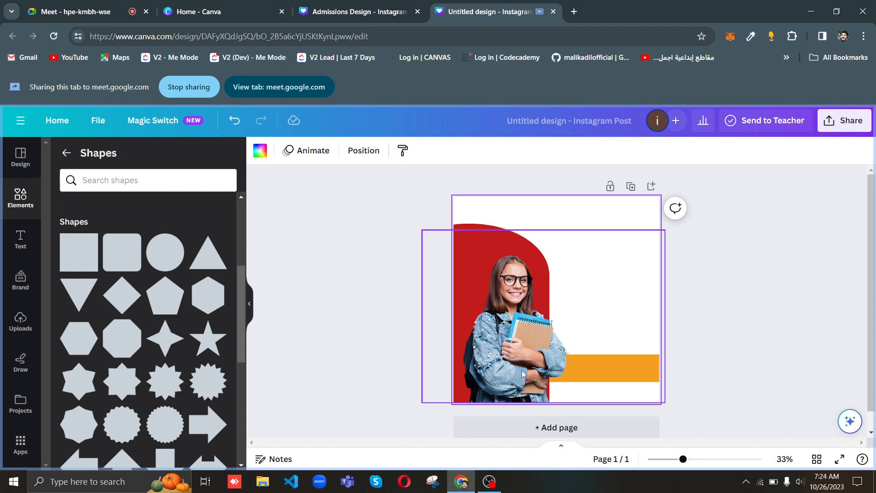
Step: Nudge the student cut-out slightly to the right in small increments and clear the selection
{"action": "left_click", "coordinate": [524, 373]}
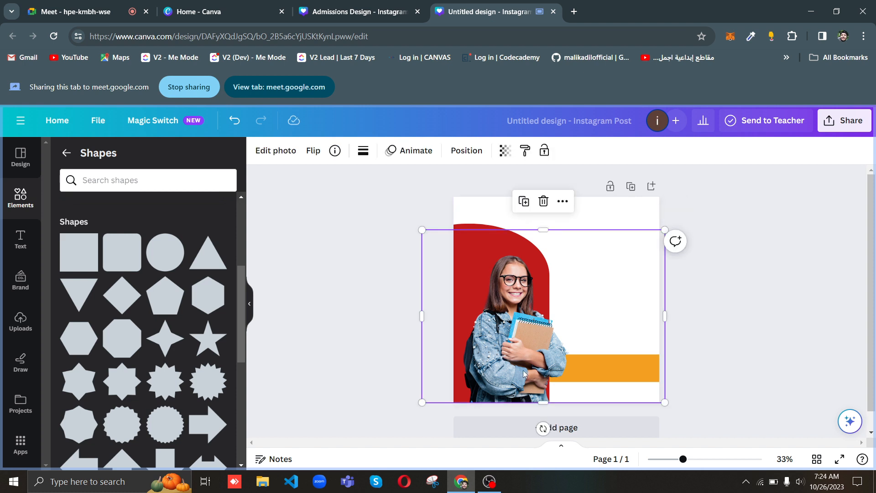
{"action": "key", "text": "Right"}
{"action": "key", "text": "Right"}
{"action": "key", "text": "Right"}
{"action": "key", "text": "Right"}
{"action": "key", "text": "Right"}
{"action": "key", "text": "Right"}
{"action": "key", "text": "Right"}
{"action": "key", "text": "Right"}
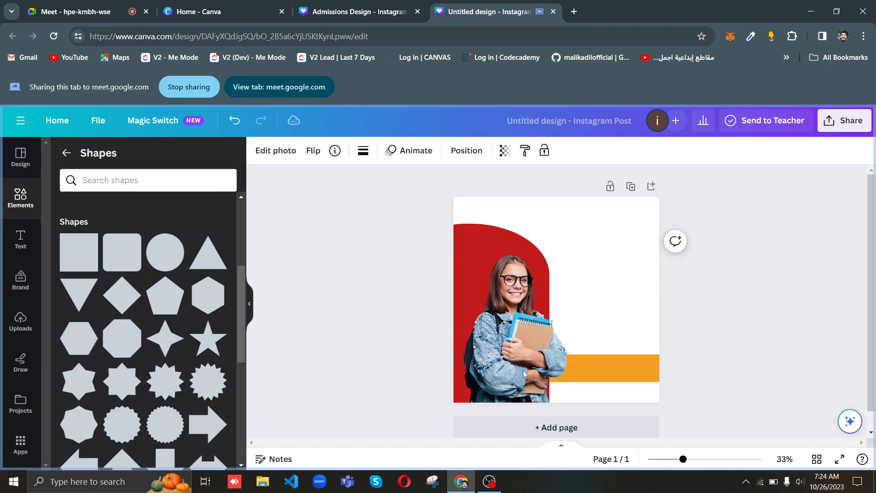
{"action": "key", "text": "Right"}
{"action": "key", "text": "Right"}
{"action": "key", "text": "Right"}
{"action": "key", "text": "Right"}
{"action": "key", "text": "Right"}
{"action": "key", "text": "Right"}
{"action": "key", "text": "Right"}
{"action": "key", "text": "Right"}
{"action": "key", "text": "Right"}
{"action": "key", "text": "Right"}
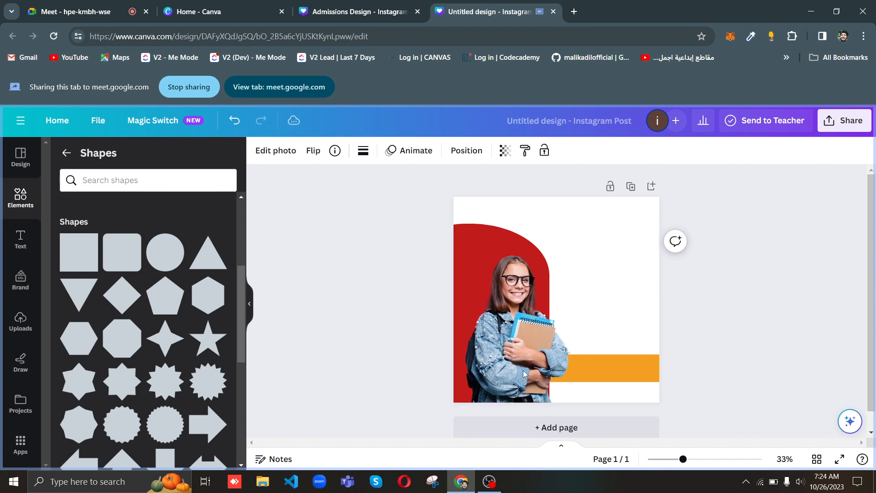
{"action": "key", "text": "Right"}
{"action": "key", "text": "Right"}
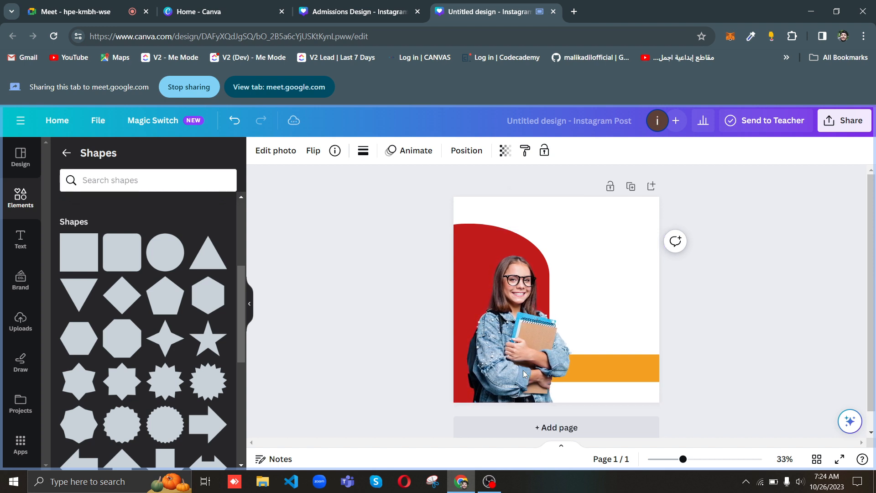
{"action": "key", "text": "Right"}
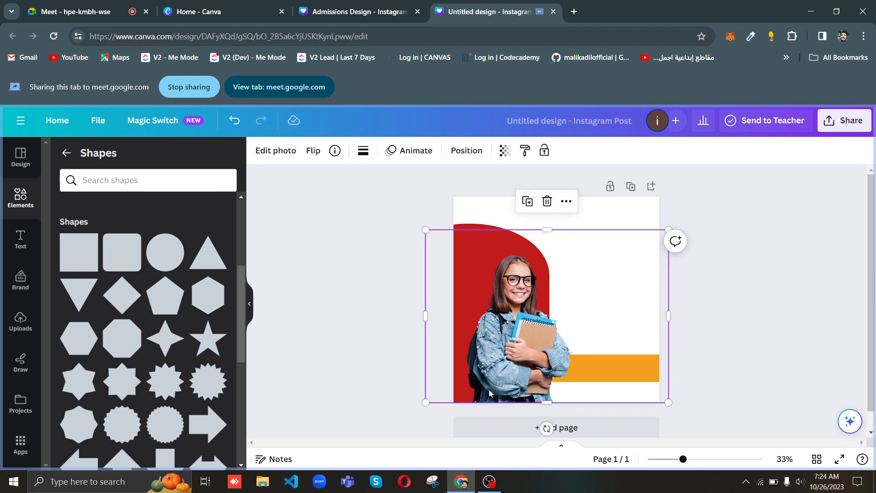
{"action": "left_click", "coordinate": [319, 281]}
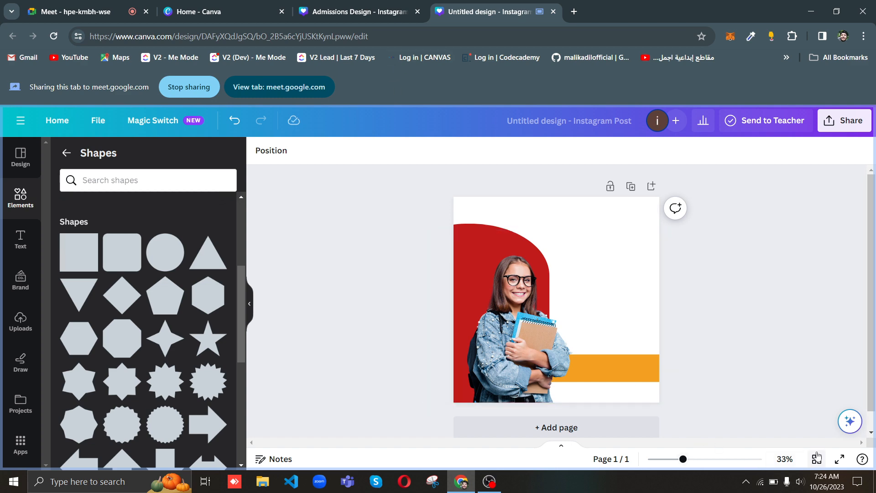
Step: Present the design full screen, check how it appears in the Google Meet call, and return to the Canva editor
{"action": "left_click", "coordinate": [839, 459]}
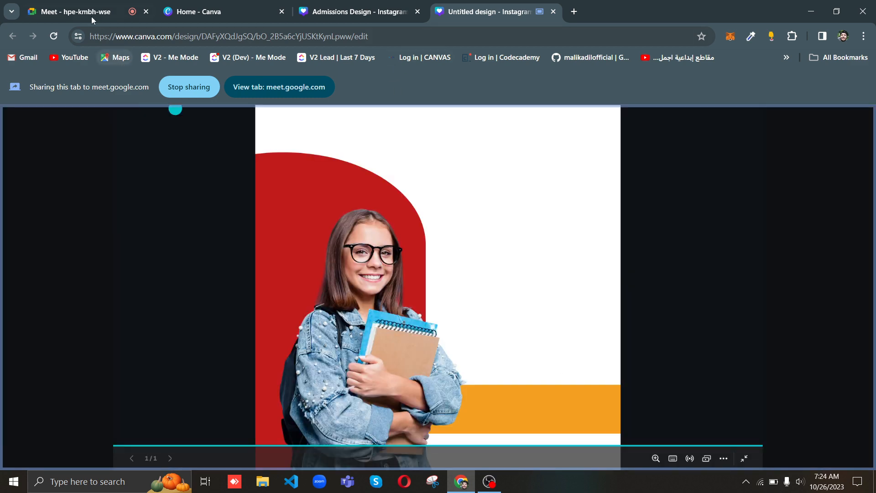
{"action": "left_click", "coordinate": [91, 13]}
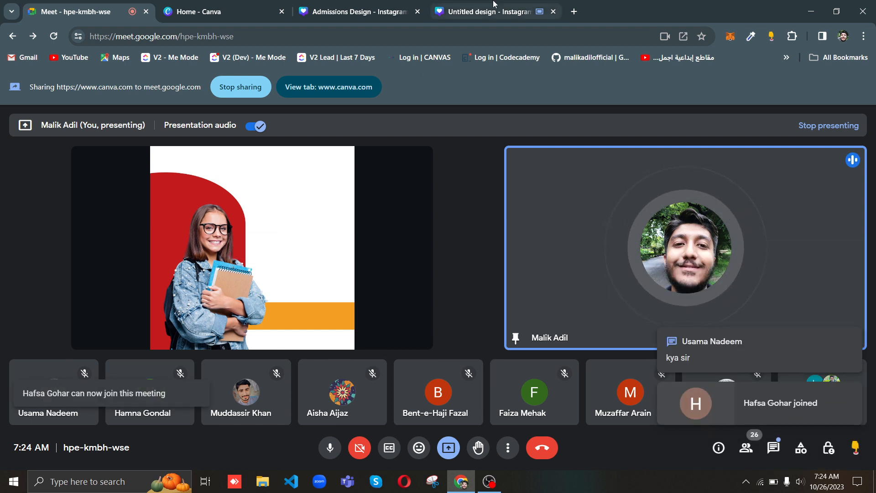
{"action": "left_click", "coordinate": [474, 14]}
{"action": "key", "text": "Escape"}
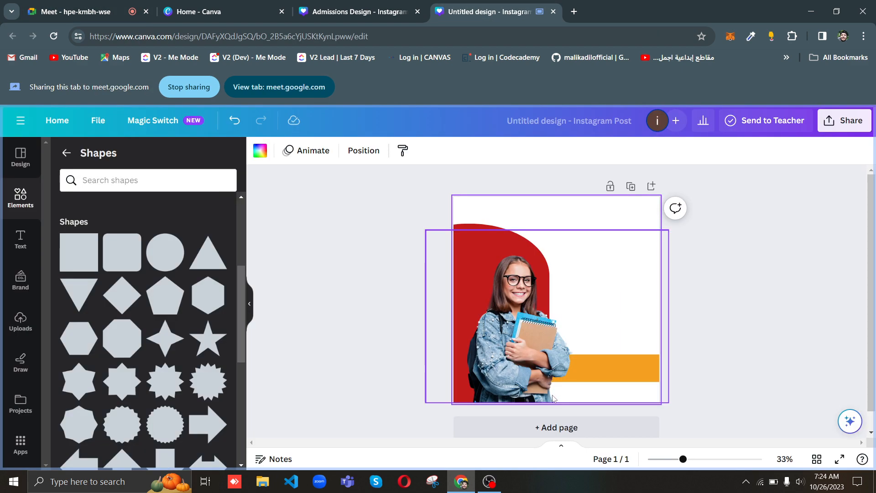
Step: Reposition the student cut-out in front of the red arch and enlarge it slightly toward its upper-left corner
{"action": "left_click_drag", "start_coordinate": [524, 379], "coordinate": [520, 380]}
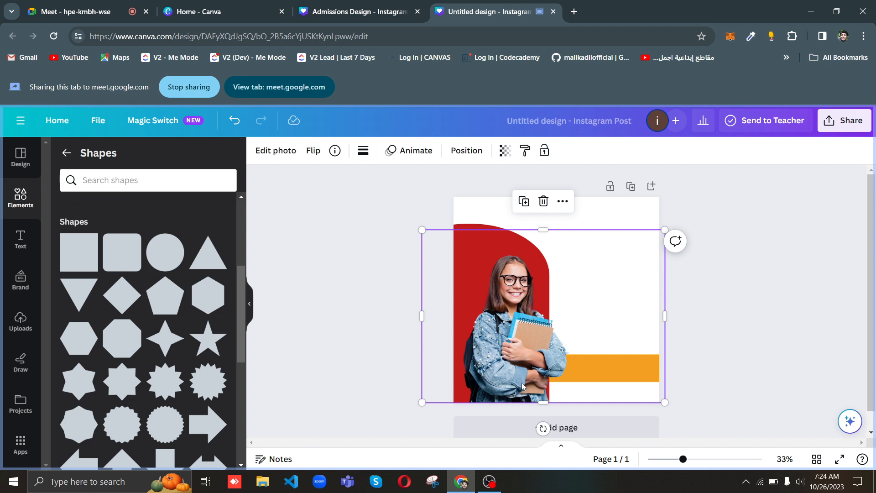
{"action": "left_click_drag", "start_coordinate": [523, 386], "coordinate": [524, 382]}
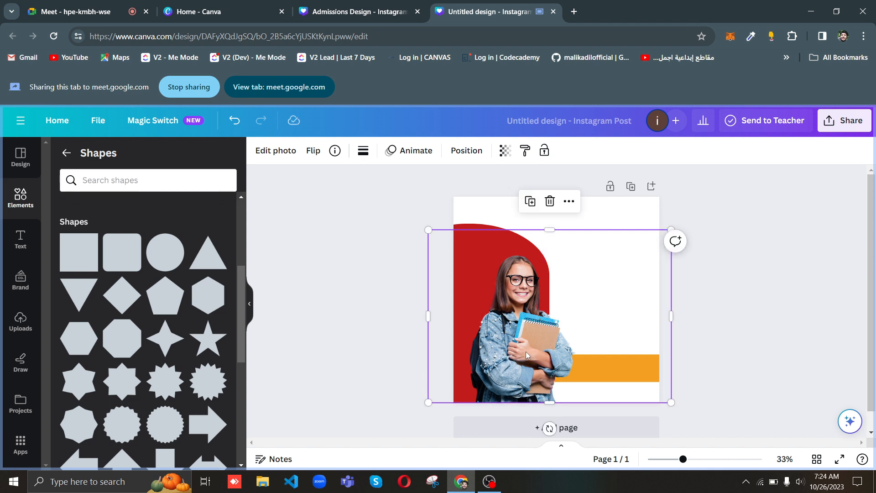
{"action": "left_click_drag", "start_coordinate": [428, 229], "coordinate": [421, 226]}
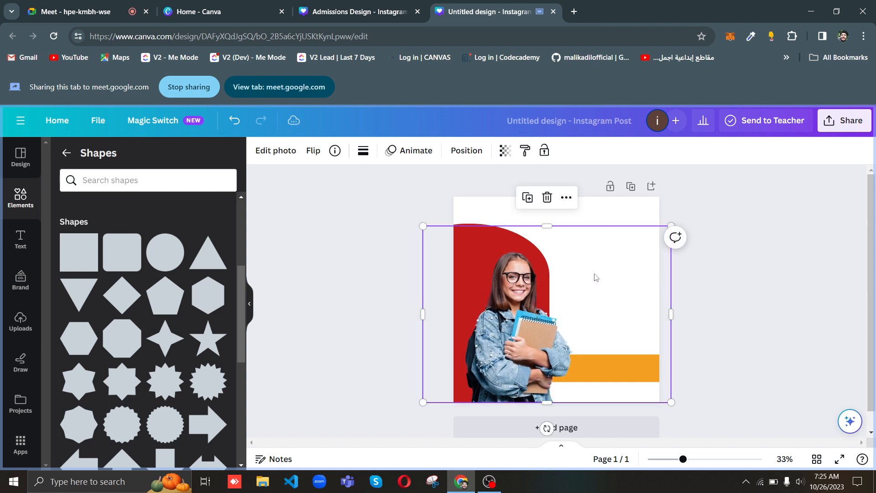
{"action": "left_click", "coordinate": [373, 268]}
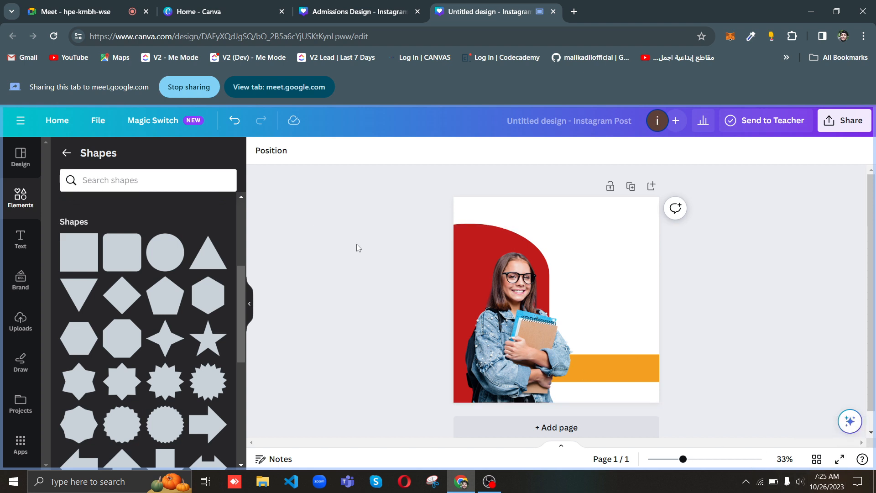
Step: Add a default heading to the design and replace its text with "Admissions"
{"action": "left_click", "coordinate": [18, 238]}
{"action": "left_click", "coordinate": [129, 158]}
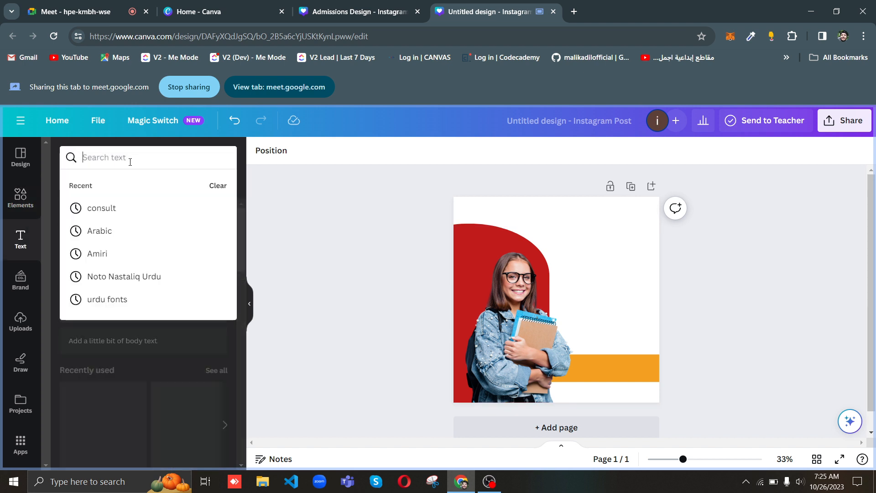
{"action": "left_click", "coordinate": [317, 250]}
{"action": "left_click", "coordinate": [124, 271]}
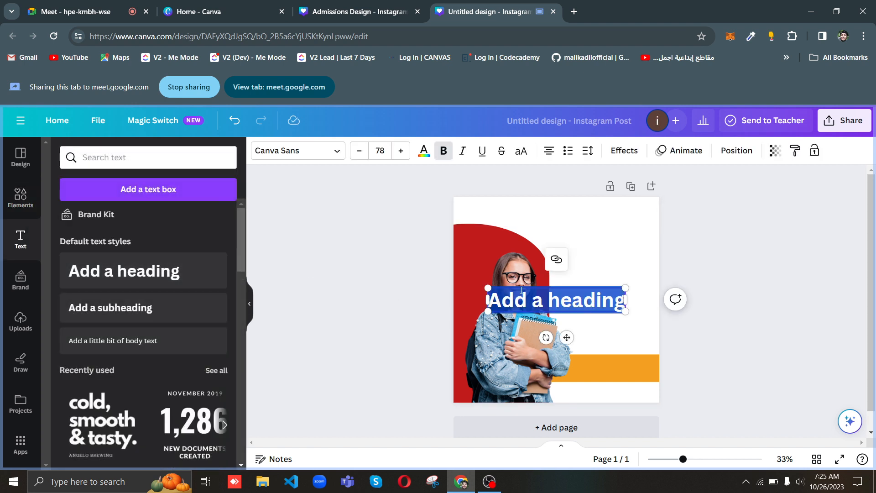
{"action": "type", "text": "Ad"}
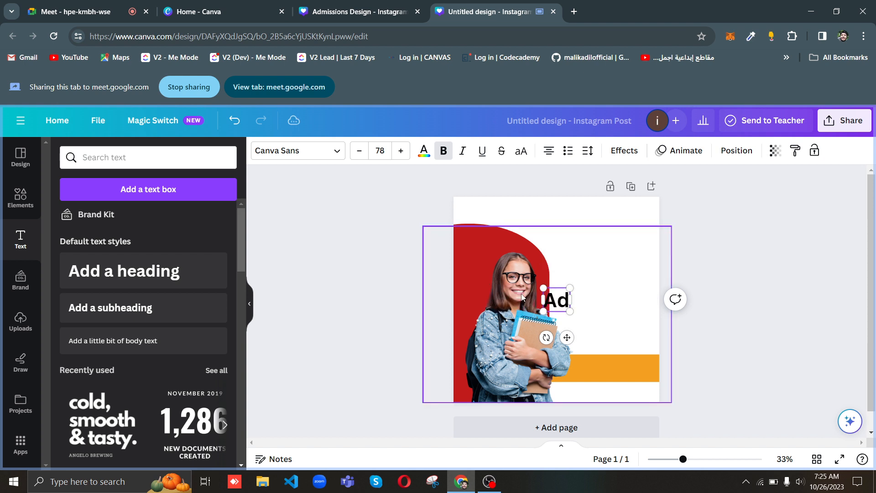
{"action": "type", "text": "missions"}
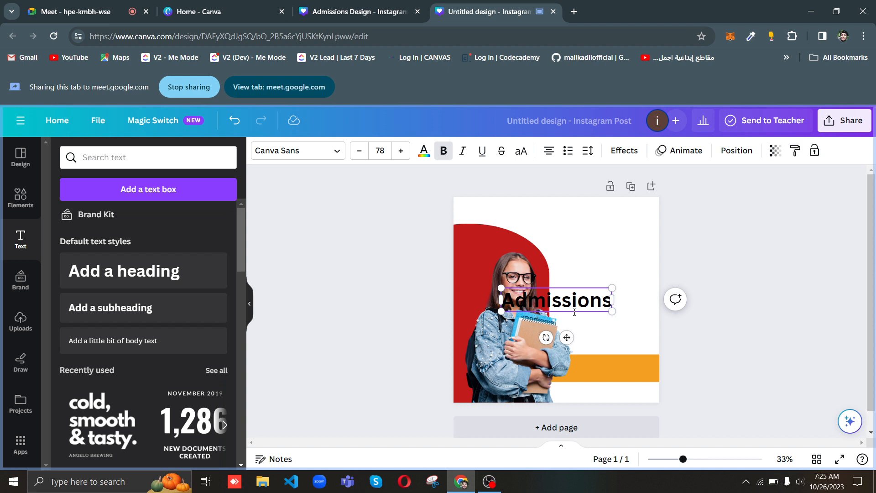
{"action": "left_click", "coordinate": [606, 338]}
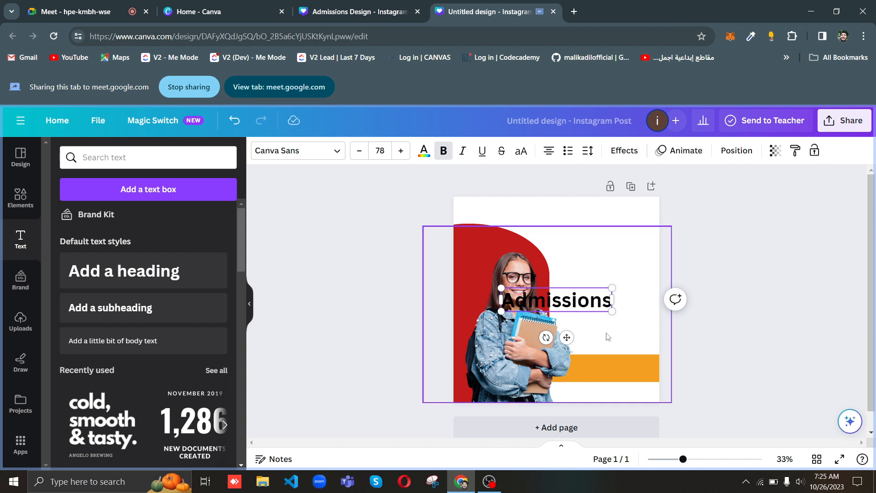
Step: Place the "Admissions" heading in the white area above the orange bar and set its font size to 44
{"action": "left_click_drag", "start_coordinate": [576, 300], "coordinate": [613, 292]}
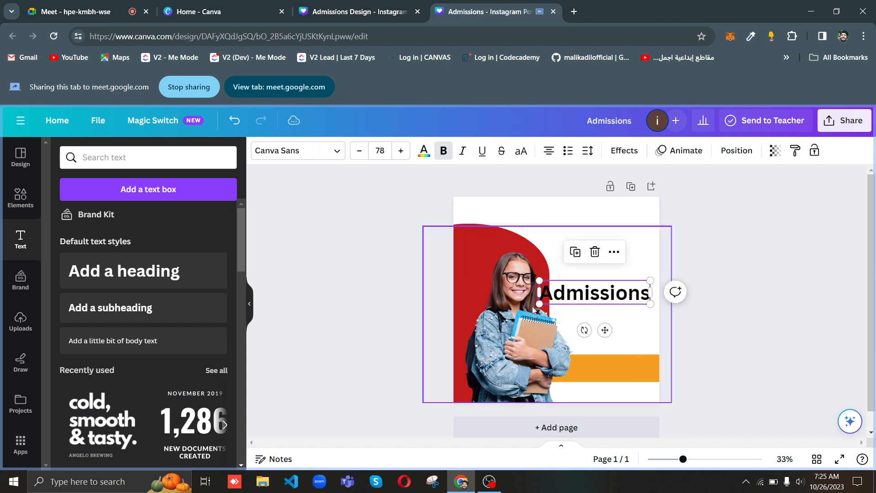
{"action": "left_click_drag", "start_coordinate": [539, 304], "coordinate": [584, 293]}
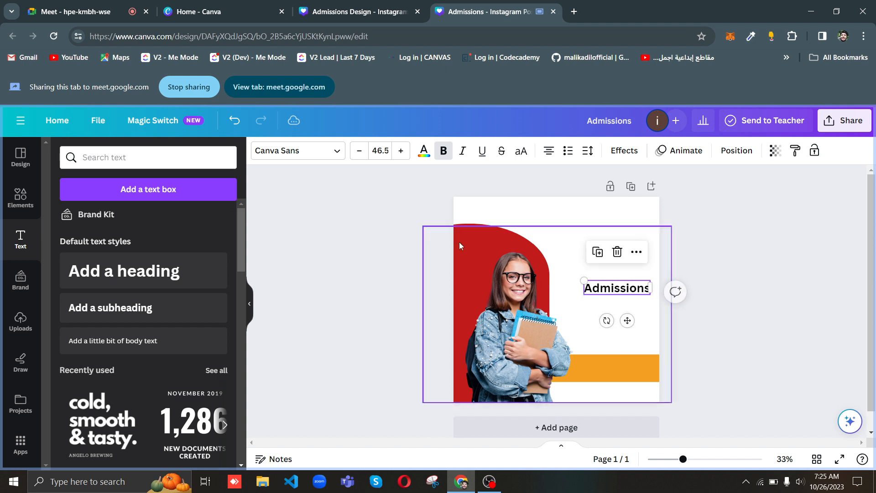
{"action": "left_click", "coordinate": [383, 148]}
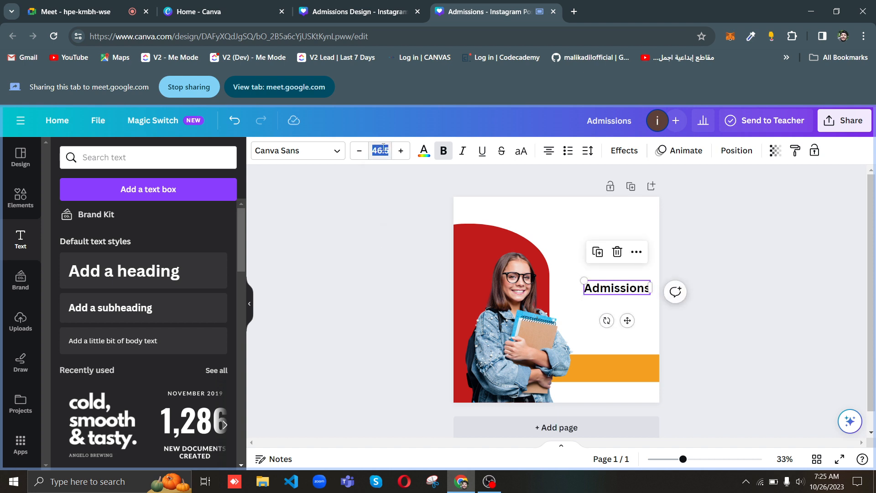
{"action": "type", "text": "44"}
{"action": "key", "text": "Return"}
{"action": "left_click", "coordinate": [567, 237]}
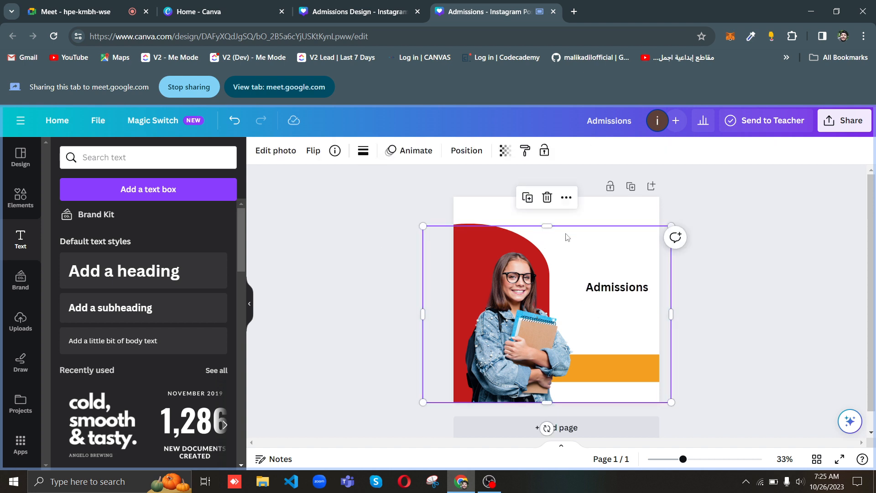
{"action": "left_click_drag", "start_coordinate": [603, 288], "coordinate": [602, 271]}
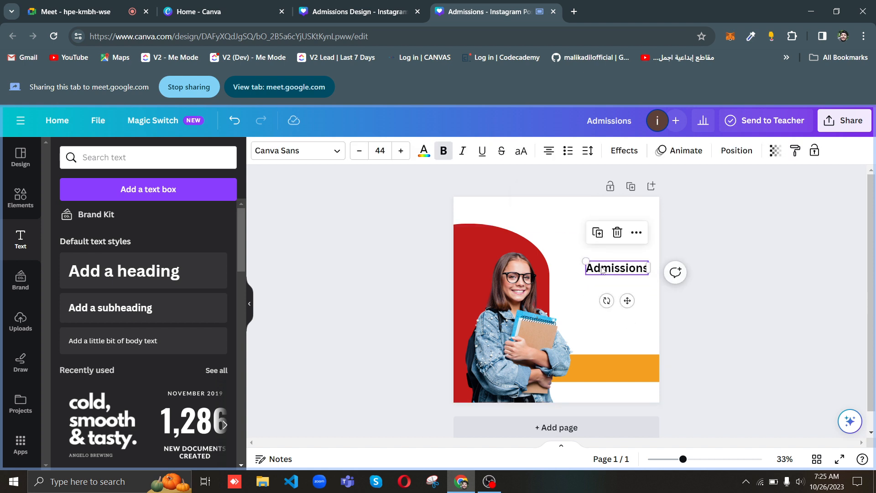
Step: Change the "Admissions" heading's font to Poppins Regular and clear the selection
{"action": "double_click", "coordinate": [602, 270]}
{"action": "left_click", "coordinate": [294, 151]}
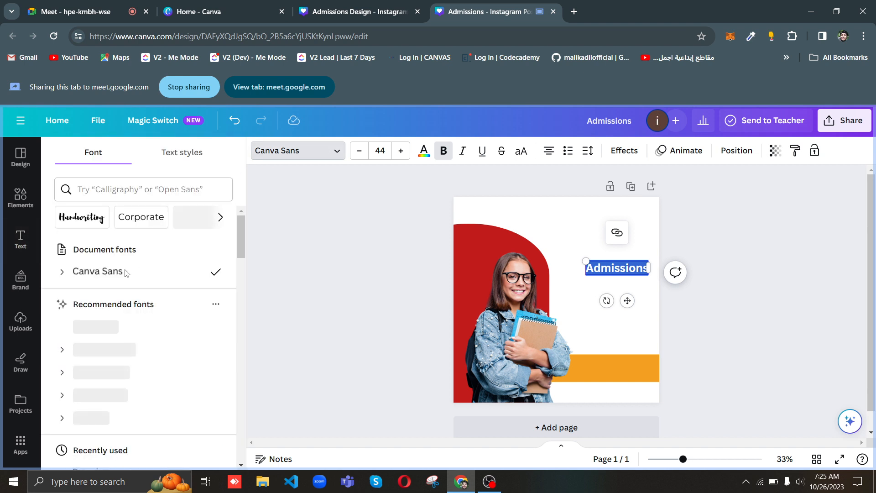
{"action": "left_click", "coordinate": [138, 193]}
{"action": "type", "text": "Popp"}
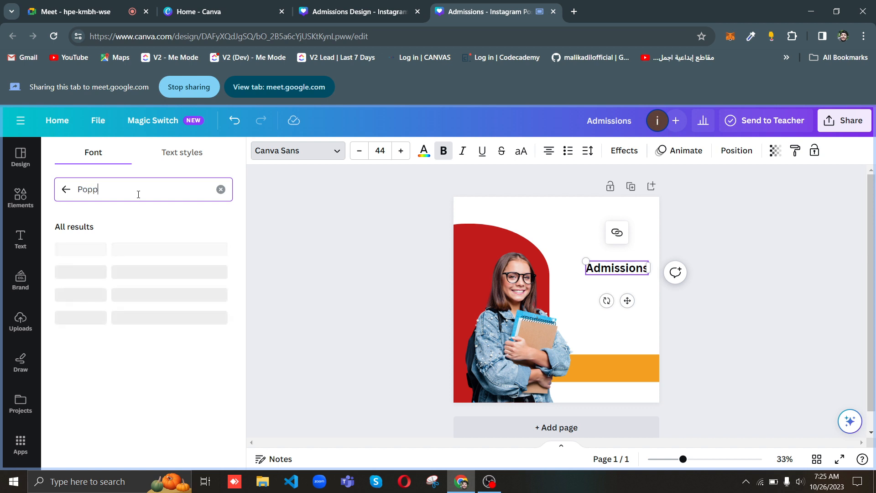
{"action": "type", "text": "in"}
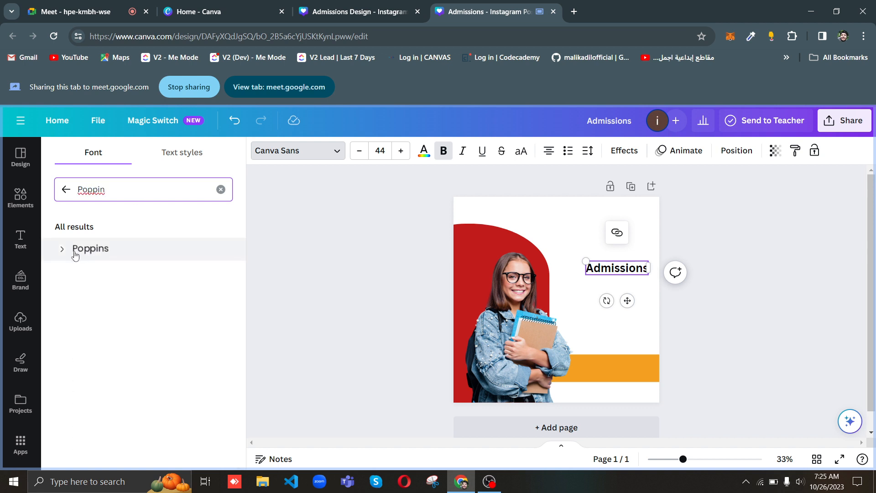
{"action": "left_click", "coordinate": [66, 252]}
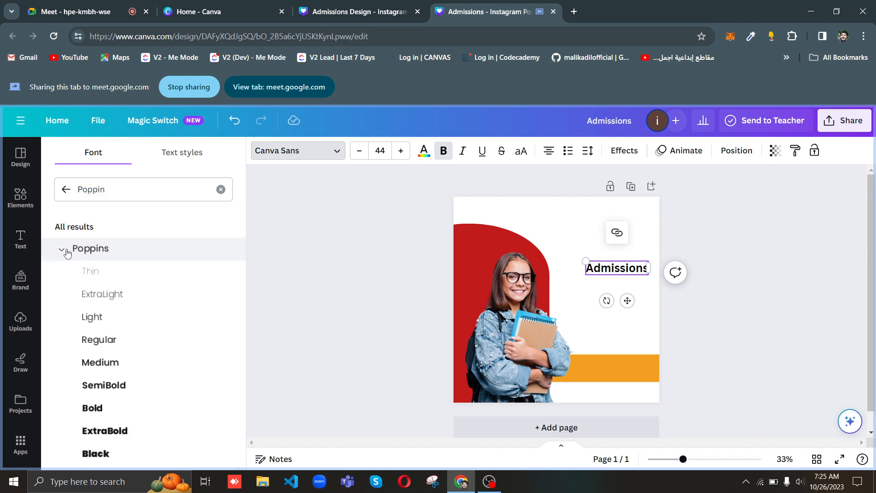
{"action": "left_click", "coordinate": [113, 349]}
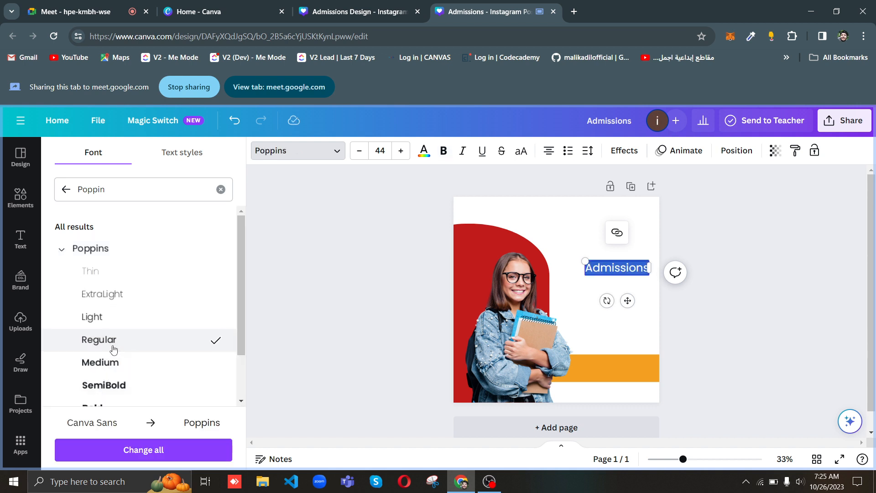
{"action": "left_click", "coordinate": [609, 319]}
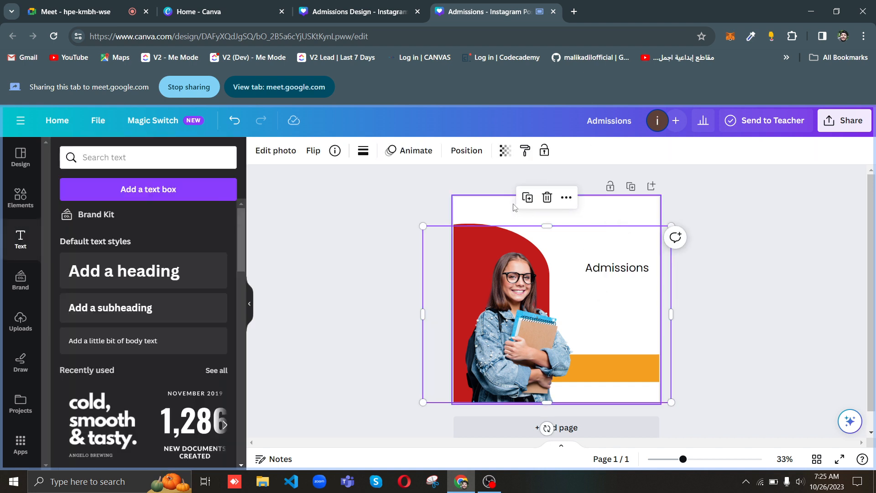
{"action": "left_click", "coordinate": [496, 216]}
{"action": "left_click", "coordinate": [384, 228]}
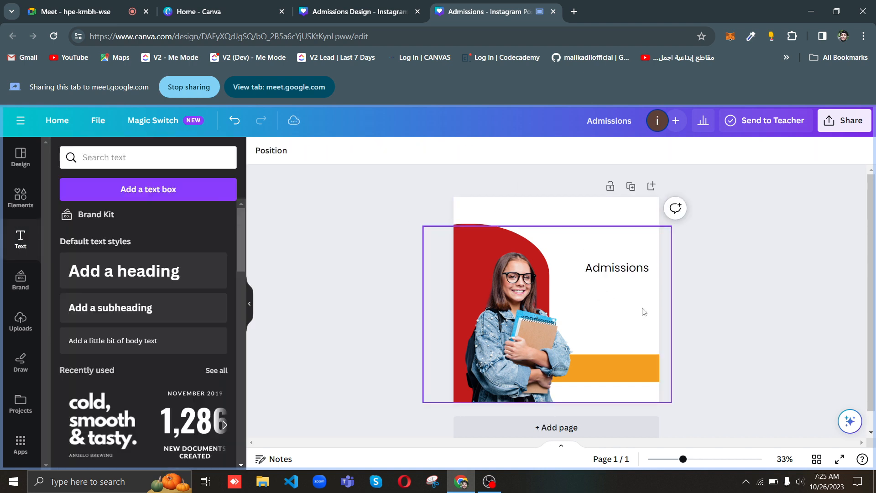
Step: Move the "Admissions" heading slightly lower in the white area beside the student
{"action": "left_click", "coordinate": [634, 275]}
{"action": "left_click", "coordinate": [632, 273]}
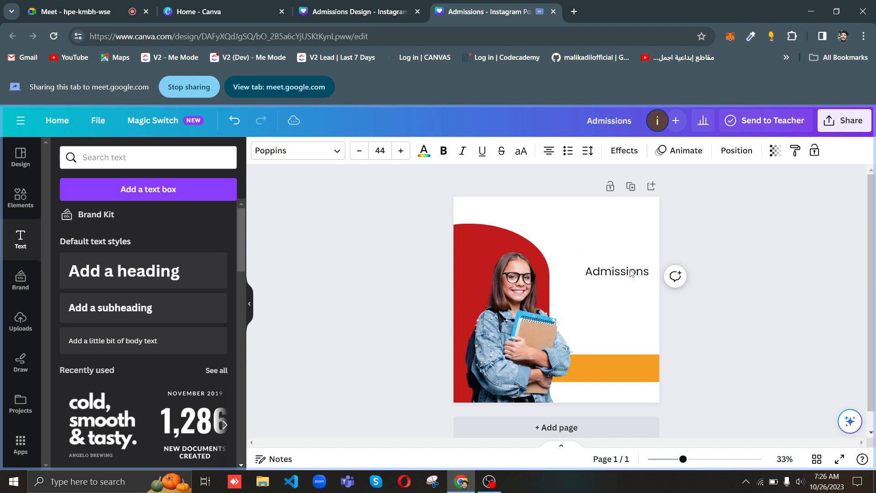
{"action": "left_click", "coordinate": [365, 268]}
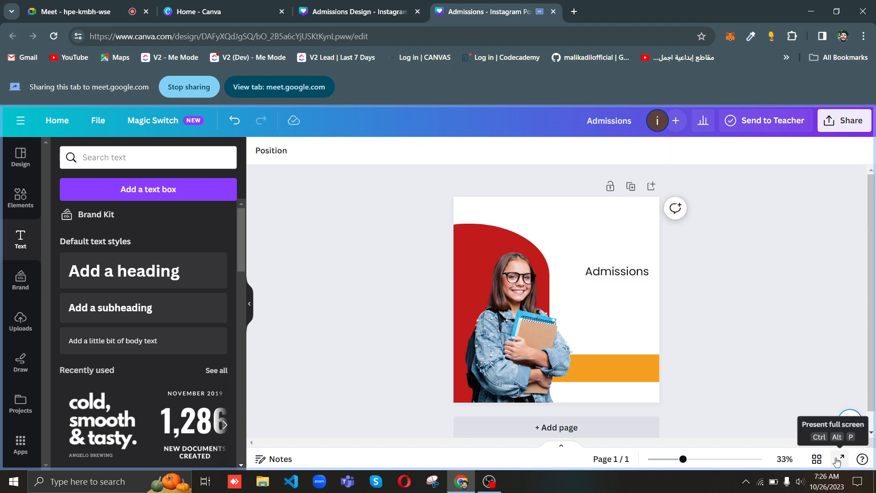
{"action": "left_click", "coordinate": [615, 271]}
{"action": "left_click", "coordinate": [613, 271]}
{"action": "double_click", "coordinate": [612, 270]}
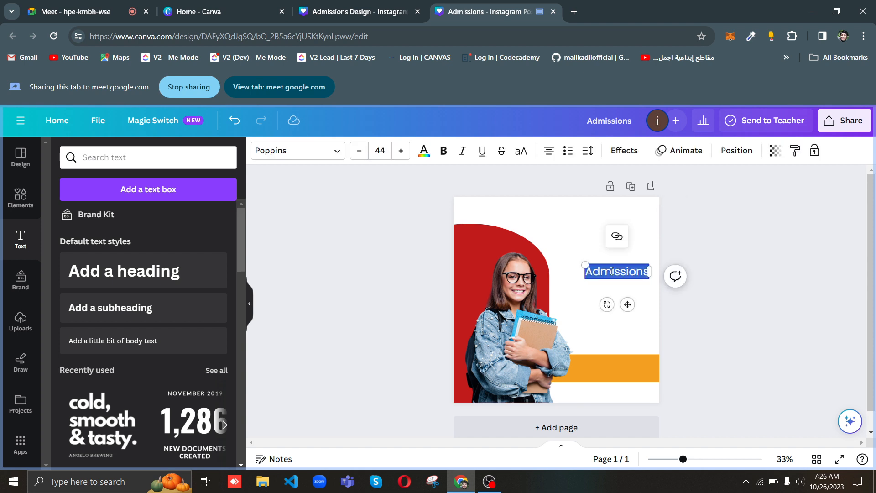
Step: Add a second default heading and replace its text with "Open"
{"action": "left_click", "coordinate": [130, 272]}
{"action": "double_click", "coordinate": [535, 300]}
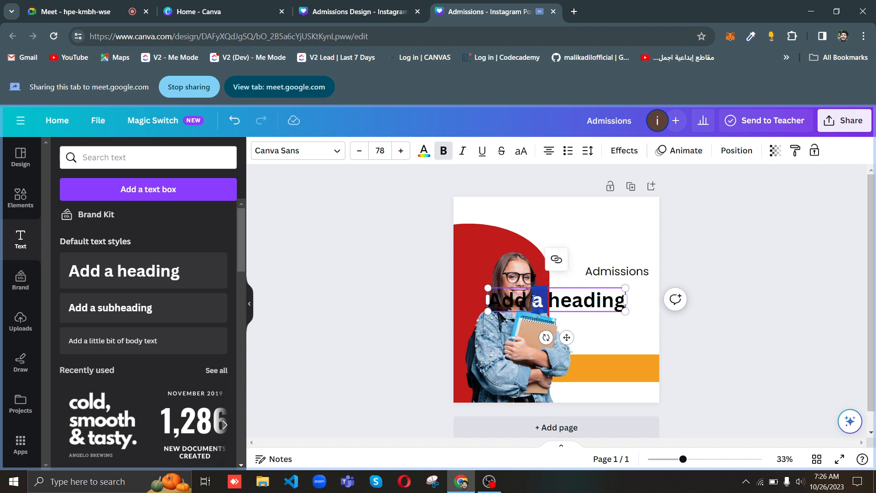
{"action": "triple_click", "coordinate": [534, 300]}
{"action": "type", "text": "Open"}
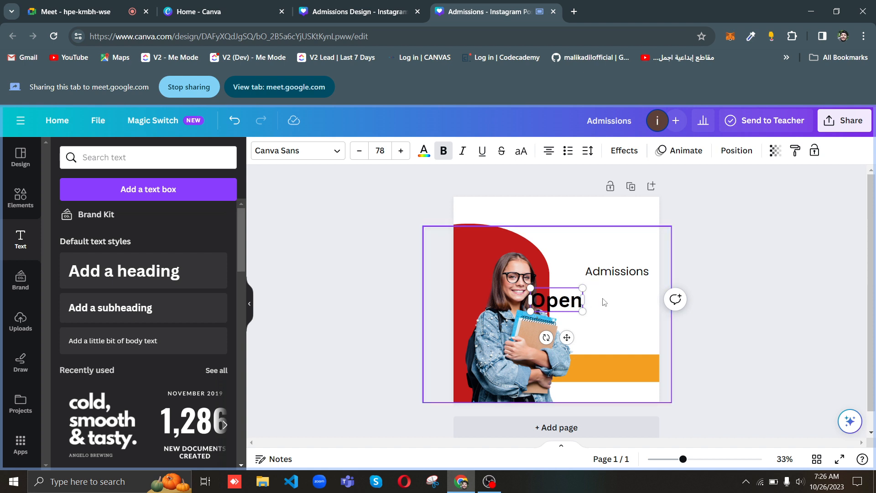
Step: Move the "Open" heading beneath the "Admissions" heading and set its font size to 44
{"action": "left_click", "coordinate": [578, 311]}
{"action": "left_click_drag", "start_coordinate": [564, 301], "coordinate": [634, 289]}
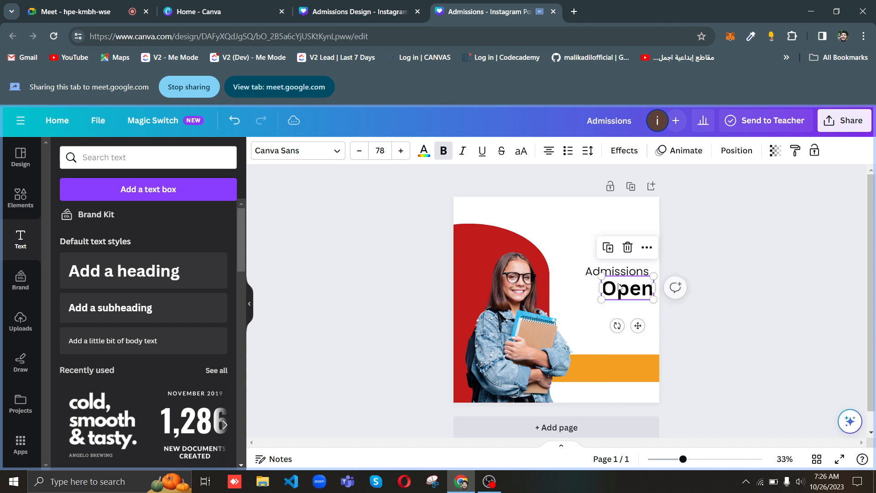
{"action": "left_click", "coordinate": [591, 274]}
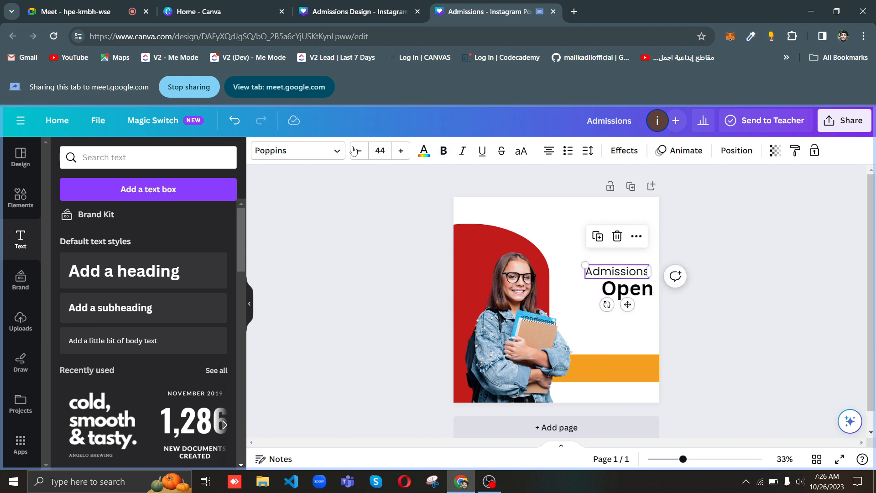
{"action": "left_click", "coordinate": [614, 297]}
{"action": "left_click", "coordinate": [380, 151]}
{"action": "type", "text": "44"}
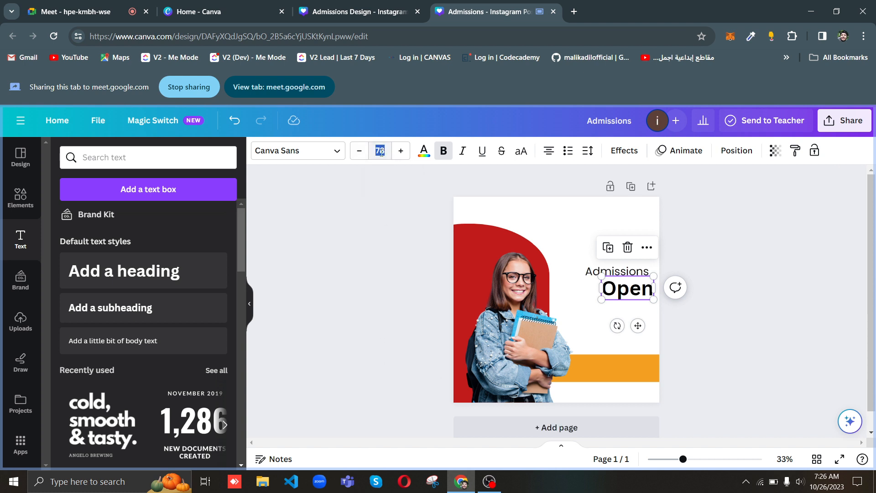
{"action": "key", "text": "Return"}
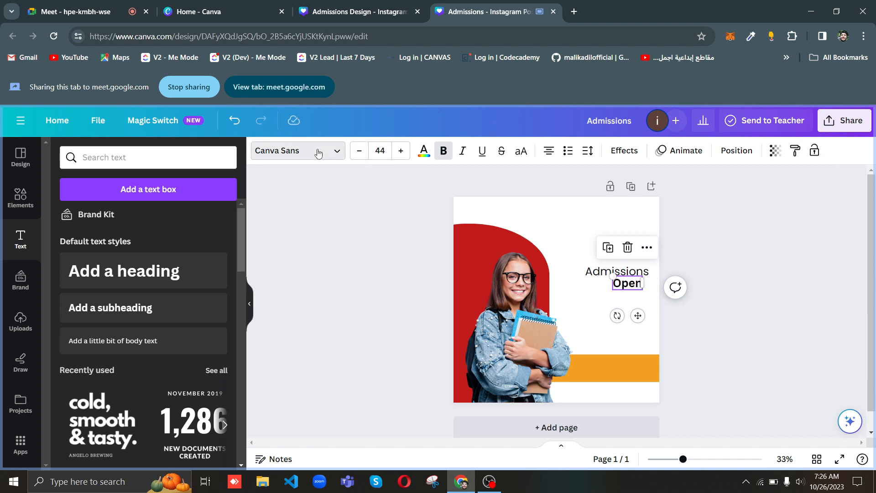
Step: Change the "Open" heading's font to Poppins and turn off its bold formatting
{"action": "left_click", "coordinate": [325, 145]}
{"action": "left_click", "coordinate": [92, 250]}
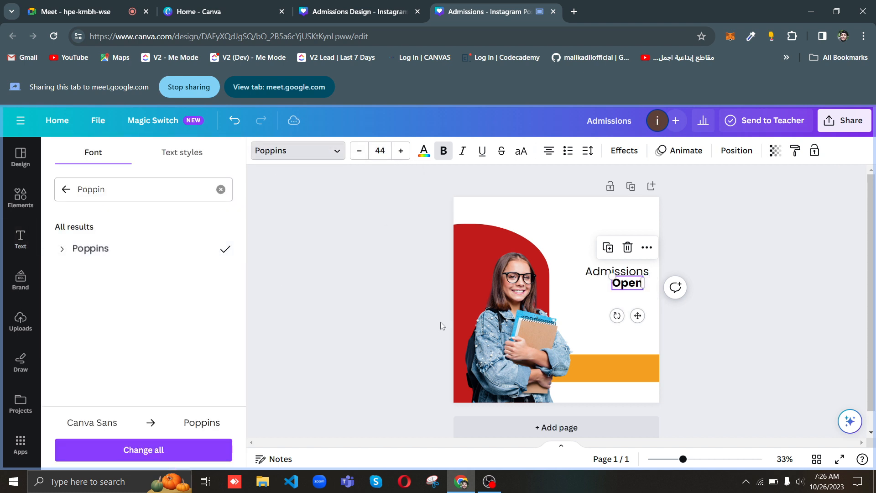
{"action": "left_click", "coordinate": [444, 153]}
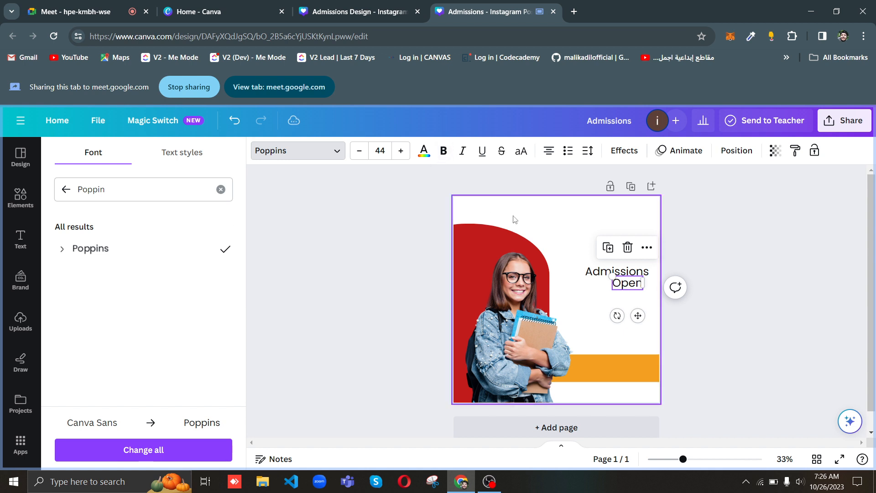
Step: Nudge the "Open" heading to sit closely beneath "Admissions" with the right ends of both words aligned, and clear the selection
{"action": "left_click", "coordinate": [625, 308]}
{"action": "left_click", "coordinate": [638, 292]}
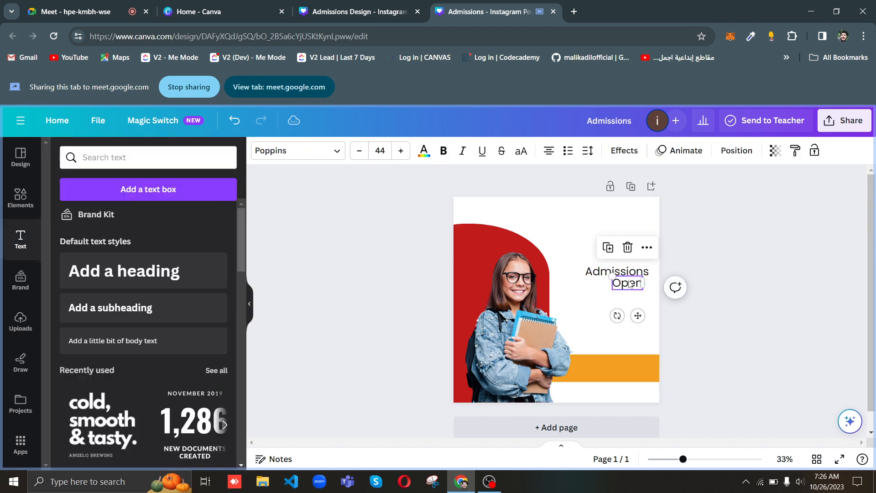
{"action": "left_click", "coordinate": [632, 285]}
{"action": "left_click", "coordinate": [584, 313]}
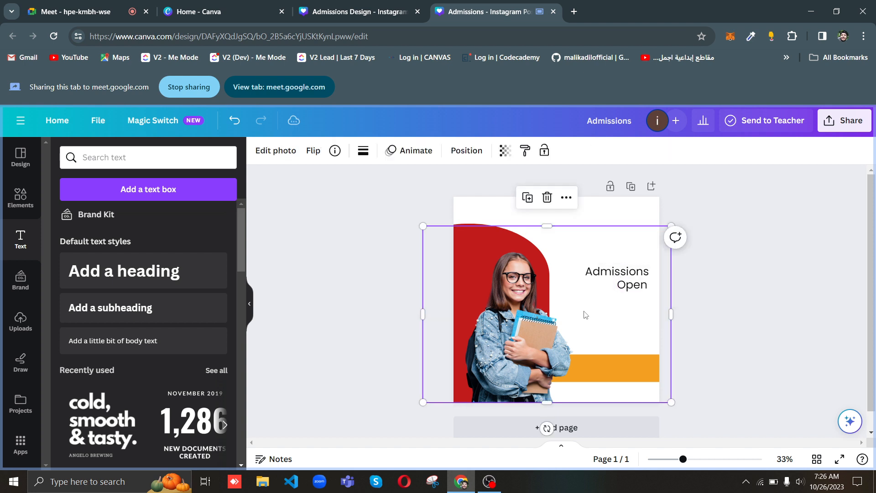
{"action": "left_click", "coordinate": [634, 294]}
{"action": "left_click", "coordinate": [639, 290]}
{"action": "key", "text": "Up"}
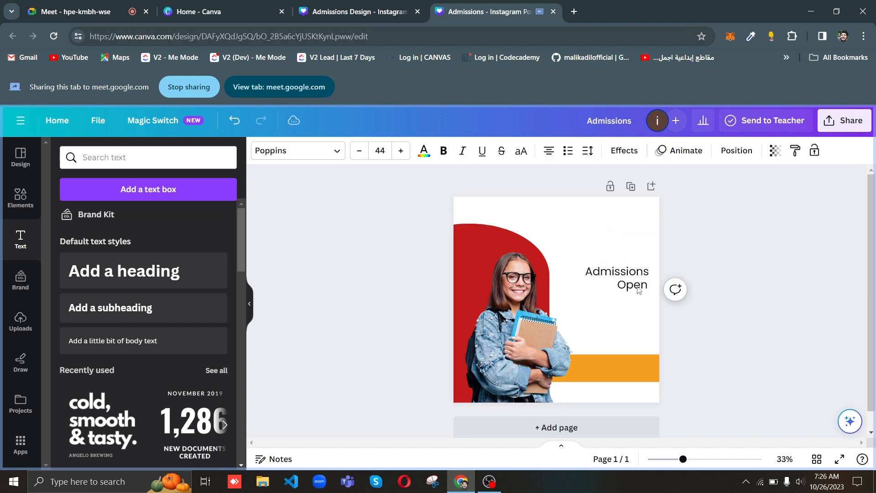
{"action": "key", "text": "Right"}
{"action": "key", "text": "Right"}
{"action": "key", "text": "Right"}
{"action": "key", "text": "Up"}
{"action": "key", "text": "Right"}
{"action": "key", "text": "Up"}
{"action": "key", "text": "Up"}
{"action": "key", "text": "Up"}
{"action": "left_click", "coordinate": [372, 275]}
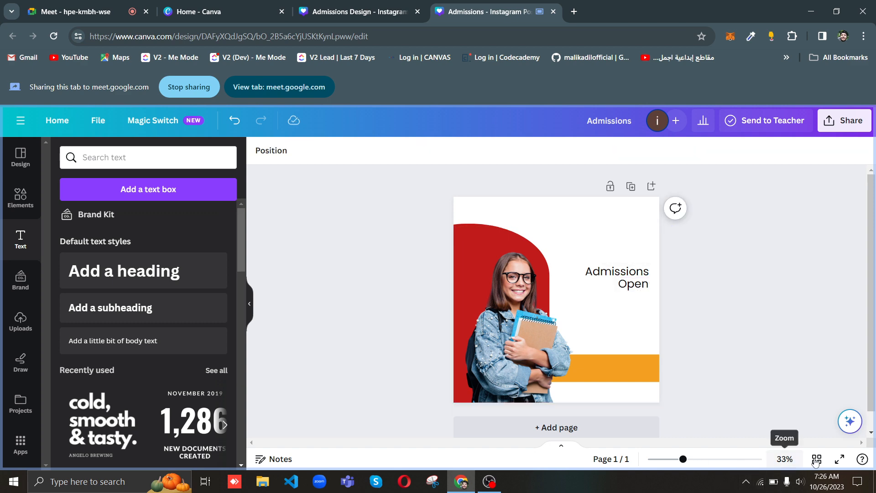
Step: Present the design full screen, check how it appears in the Google Meet call, and return to the Canva editor
{"action": "left_click", "coordinate": [839, 458]}
{"action": "left_click", "coordinate": [51, 4]}
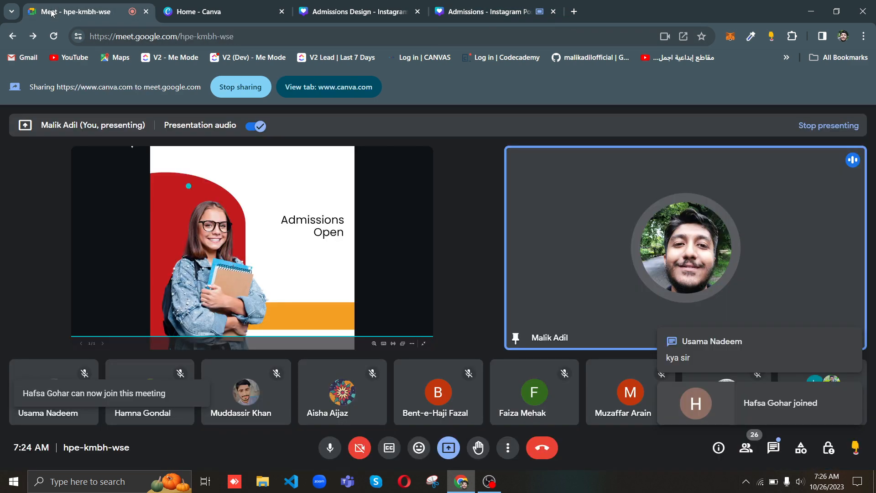
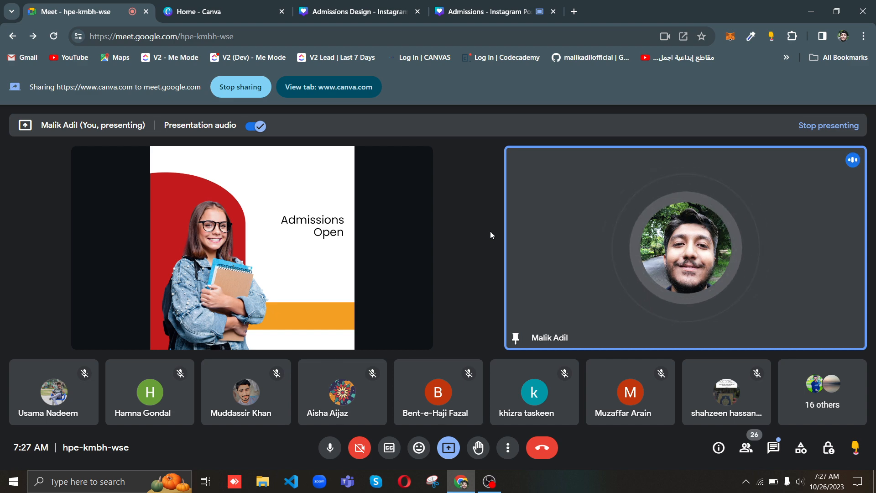
{"action": "left_click", "coordinate": [494, 12]}
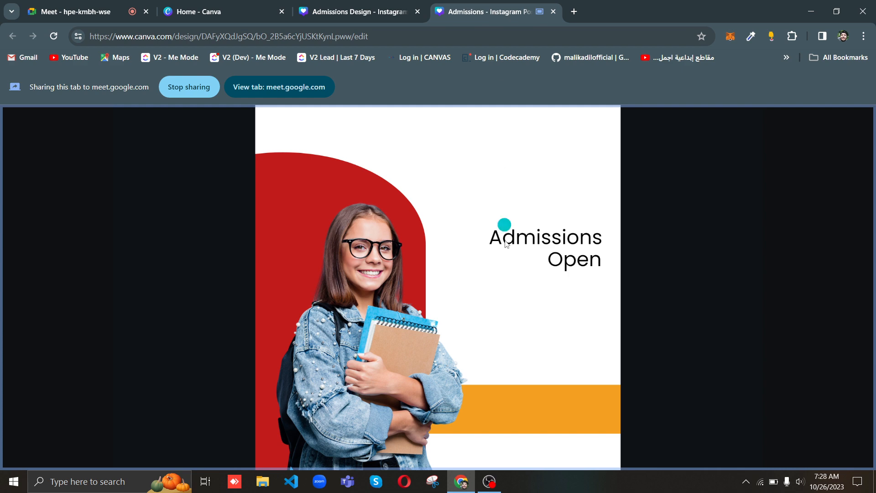
{"action": "key", "text": "Escape"}
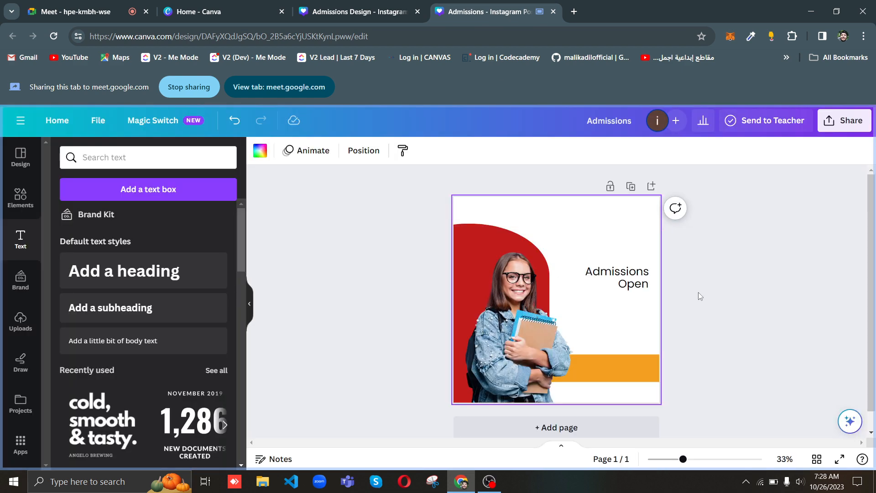
Step: Set the "Open" heading's font size to 68 and clear the selection
{"action": "left_click", "coordinate": [764, 282]}
{"action": "left_click", "coordinate": [631, 292]}
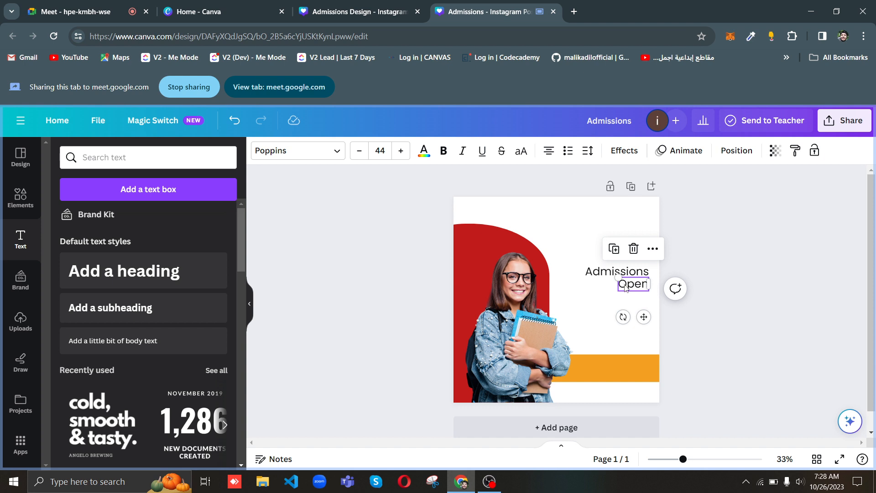
{"action": "double_click", "coordinate": [624, 286]}
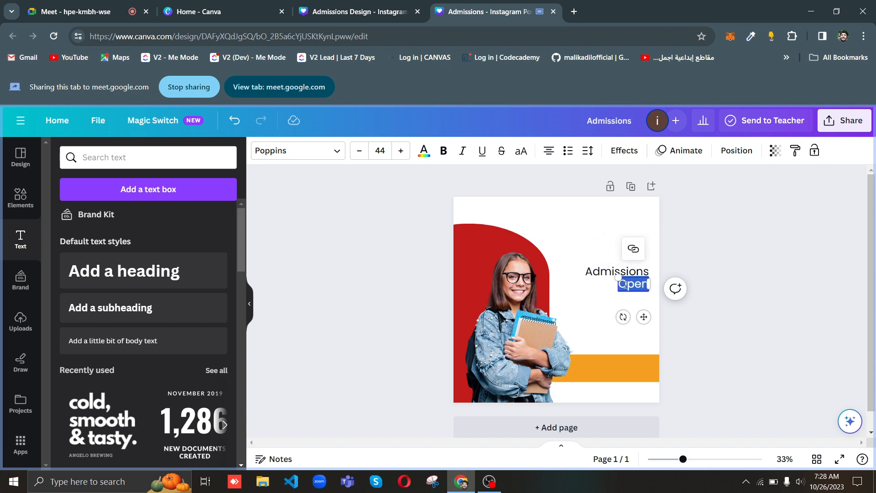
{"action": "left_click", "coordinate": [388, 150]}
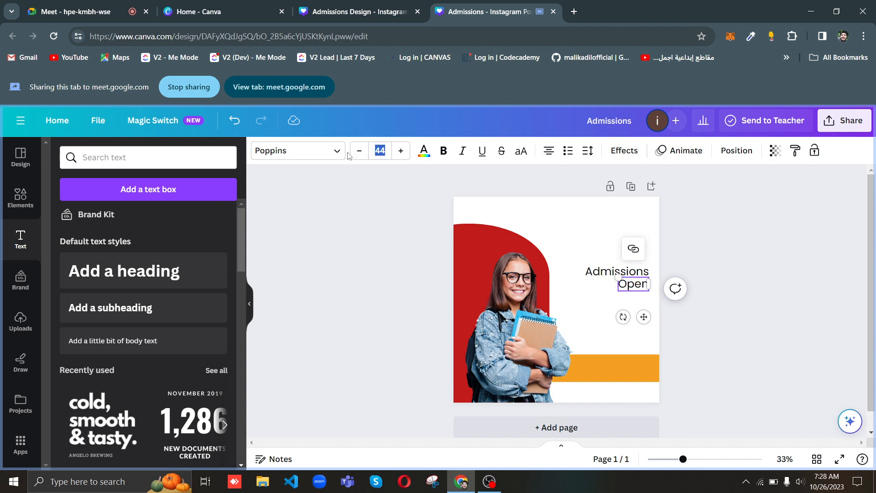
{"action": "type", "text": "68"}
{"action": "key", "text": "Return"}
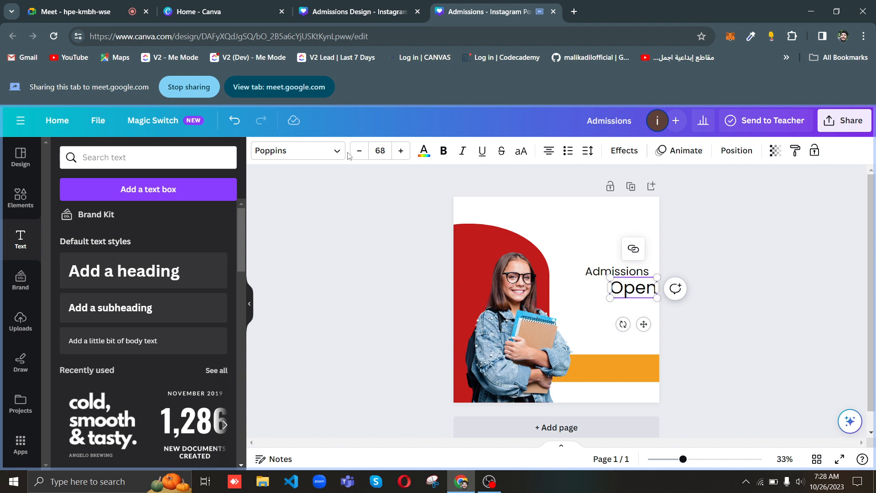
{"action": "left_click", "coordinate": [708, 251]}
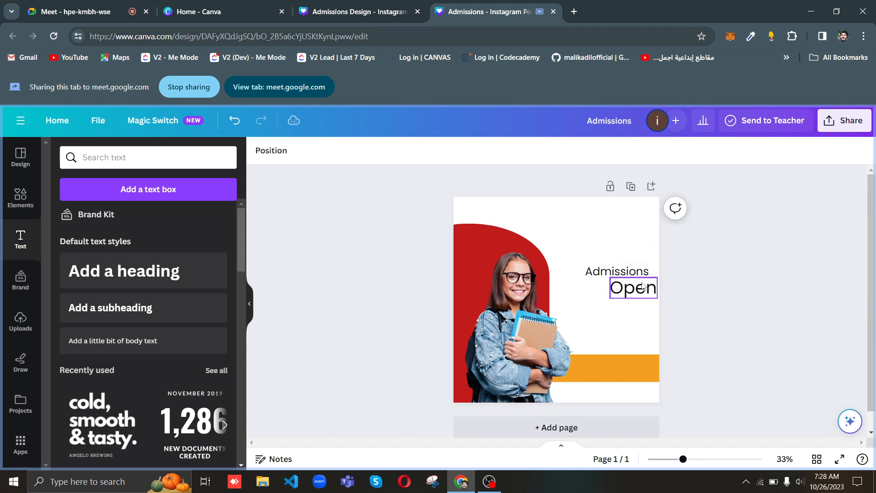
Step: Shift the "Open" heading slightly left to align with "Admissions" and make it bold
{"action": "left_click_drag", "start_coordinate": [632, 293], "coordinate": [624, 294]}
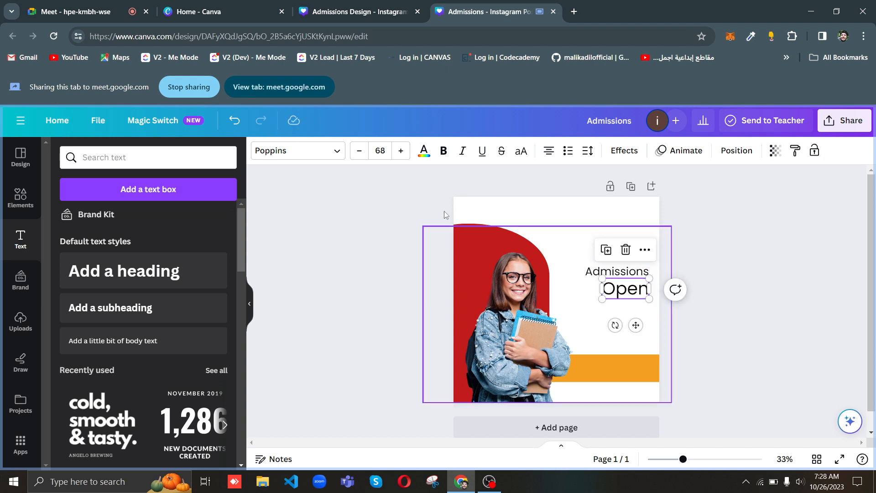
{"action": "left_click", "coordinate": [443, 150]}
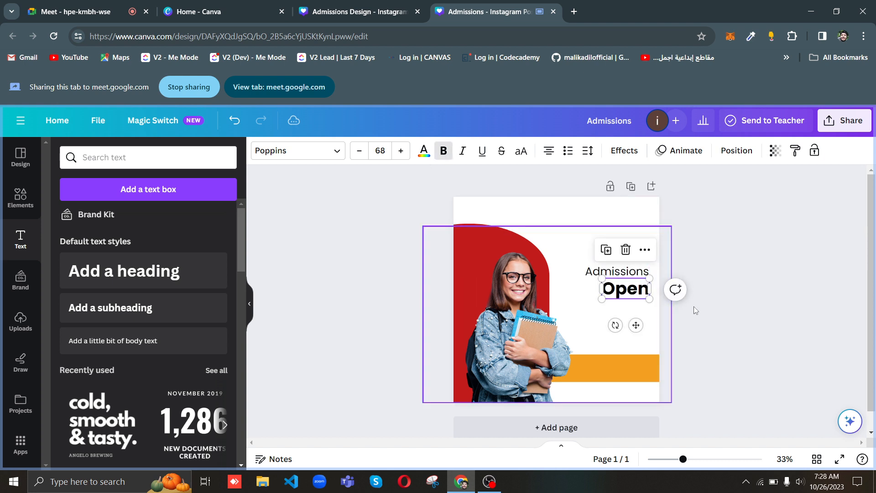
{"action": "left_click", "coordinate": [767, 228]}
Step: Enlarge the "Open" heading to font size 105 and move it up close beneath "Admissions"
{"action": "left_click", "coordinate": [623, 292]}
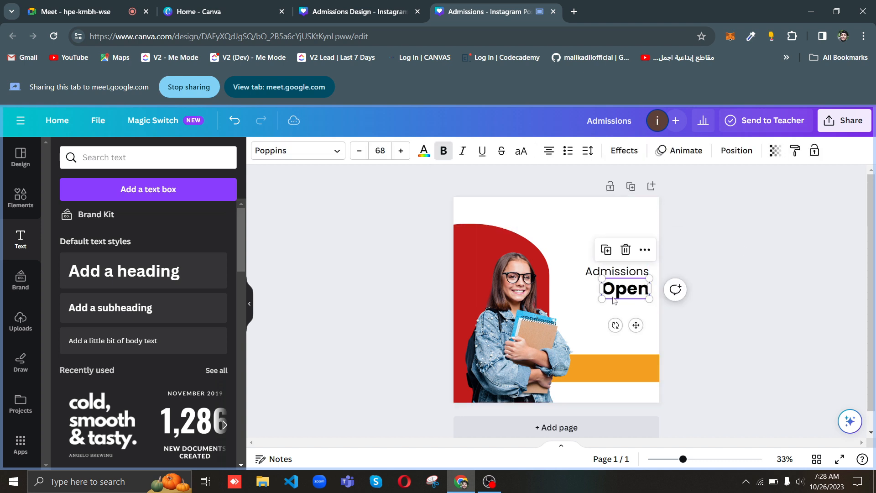
{"action": "left_click_drag", "start_coordinate": [602, 298], "coordinate": [577, 314]}
{"action": "left_click", "coordinate": [810, 215]}
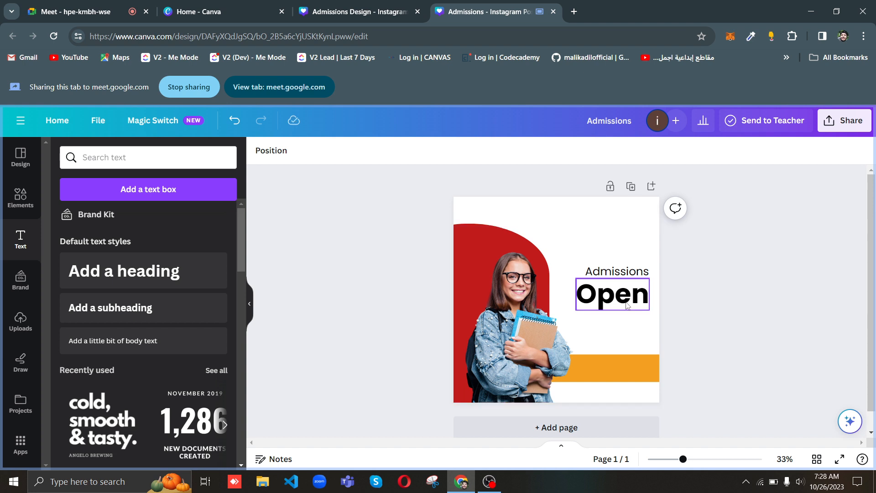
{"action": "left_click_drag", "start_coordinate": [626, 302], "coordinate": [625, 295]}
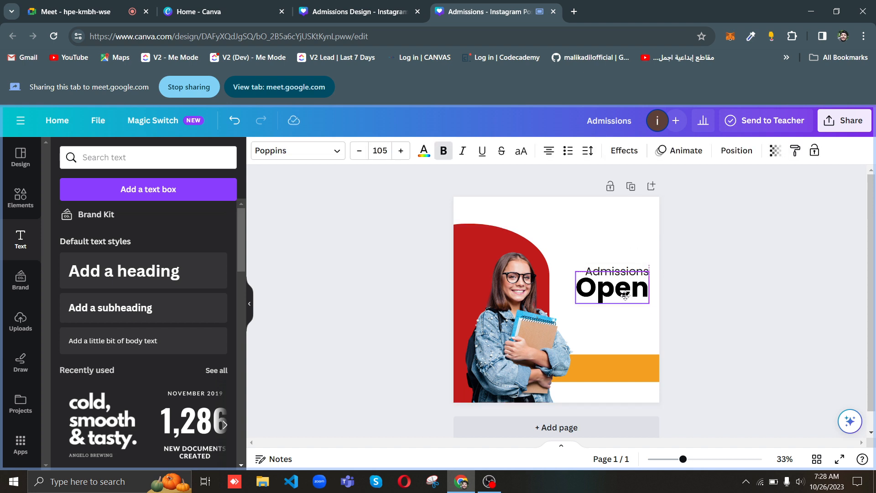
{"action": "left_click", "coordinate": [725, 242]}
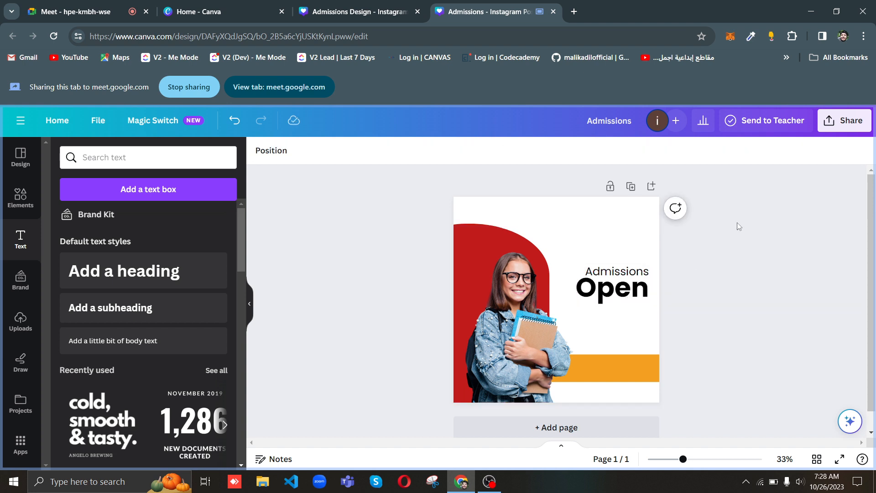
Step: Increase the "Open" heading's font size to 115 and clear the selection
{"action": "left_click", "coordinate": [637, 273]}
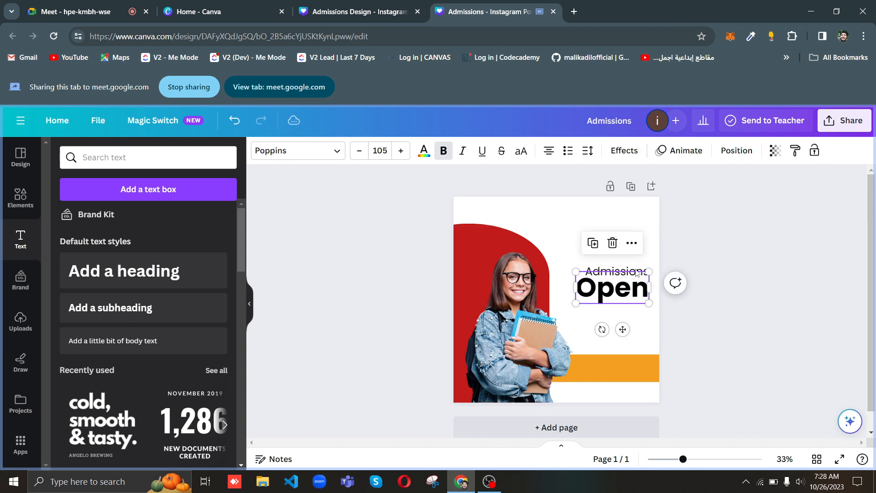
{"action": "left_click", "coordinate": [592, 291]}
{"action": "left_click_drag", "start_coordinate": [594, 291], "coordinate": [584, 288]}
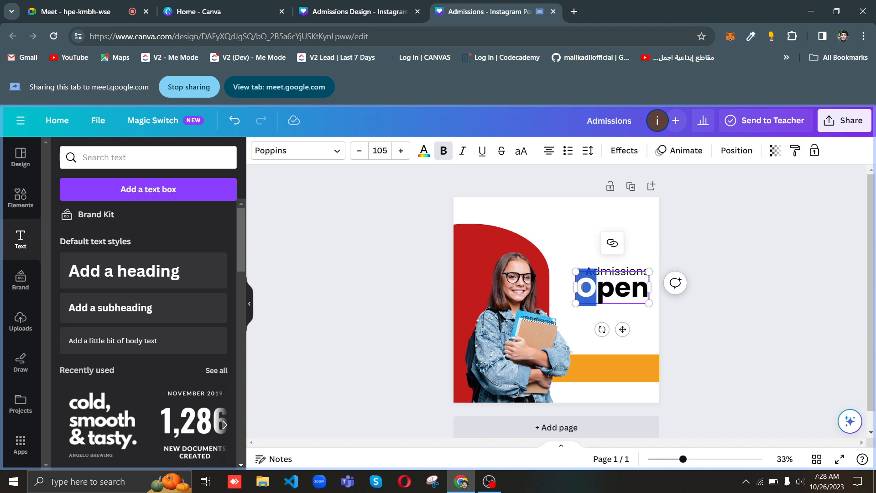
{"action": "left_click", "coordinate": [401, 151]}
{"action": "left_click", "coordinate": [400, 151]}
{"action": "left_click", "coordinate": [400, 151]}
{"action": "left_click", "coordinate": [401, 151]}
{"action": "left_click", "coordinate": [401, 151]}
{"action": "left_click", "coordinate": [400, 151]}
{"action": "left_click", "coordinate": [401, 151]}
{"action": "left_click", "coordinate": [401, 151]}
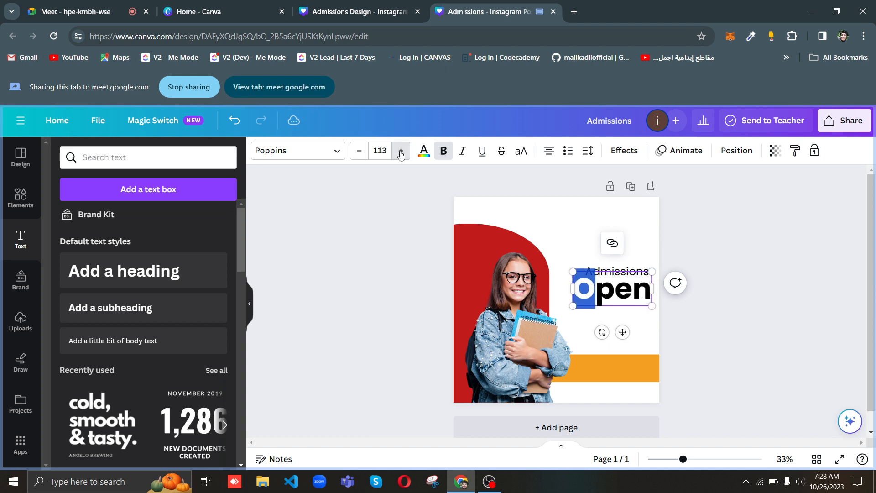
{"action": "left_click", "coordinate": [401, 151]}
{"action": "left_click", "coordinate": [395, 251]}
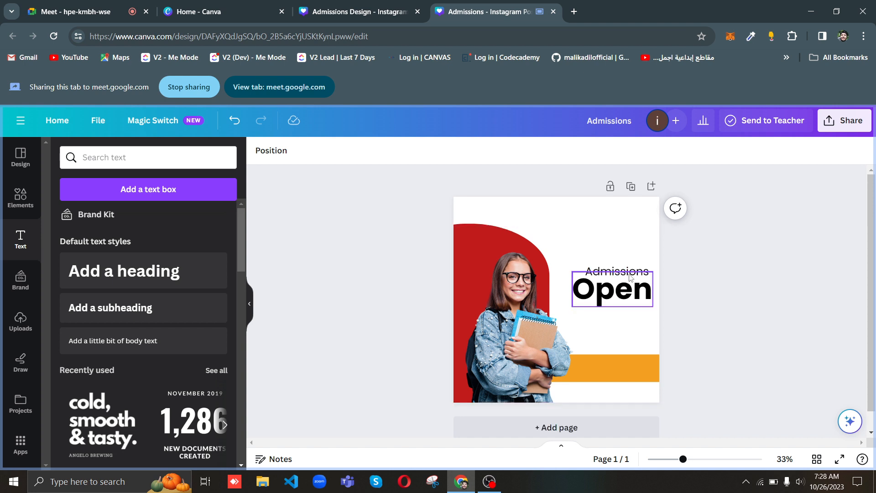
Step: Scale the "Admissions" heading down to font size 35.6, keeping it above the end of "Open"
{"action": "left_click", "coordinate": [589, 279]}
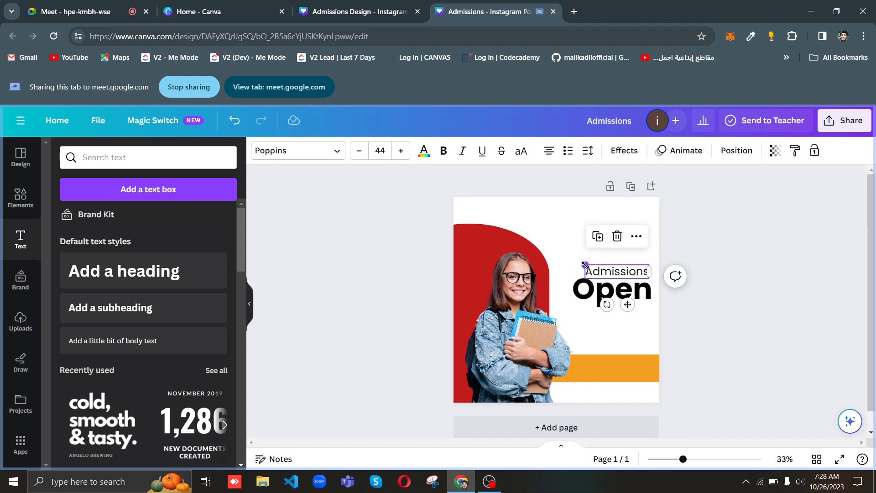
{"action": "left_click_drag", "start_coordinate": [585, 265], "coordinate": [596, 265]}
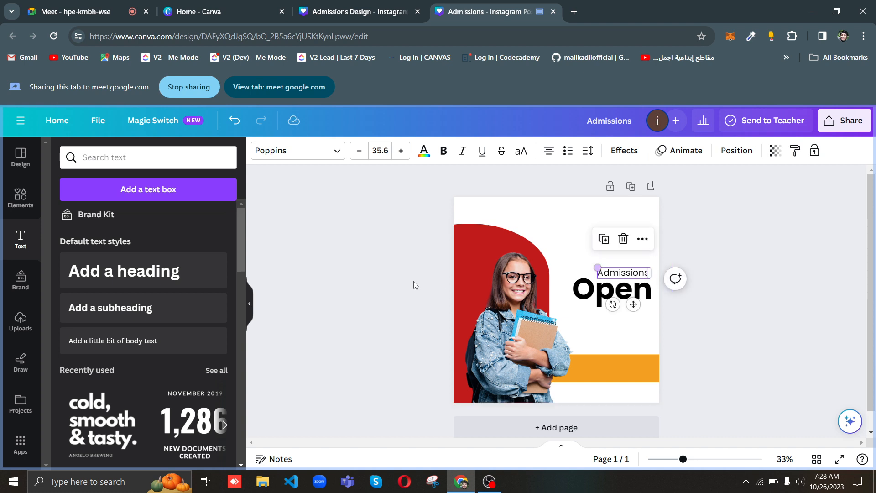
{"action": "left_click", "coordinate": [390, 281]}
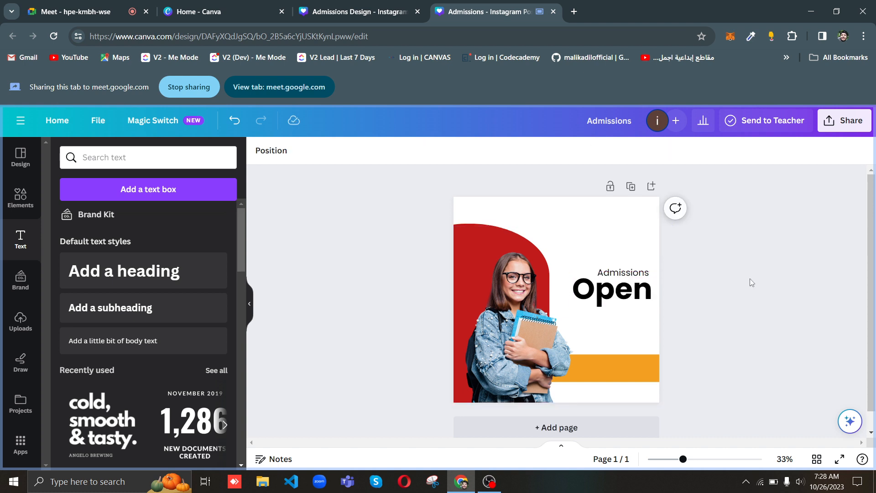
Step: Nudge "Admissions" slightly right and "Open" slightly up to tighten the alignment of the two headings
{"action": "left_click", "coordinate": [629, 273]}
{"action": "left_click", "coordinate": [628, 273]}
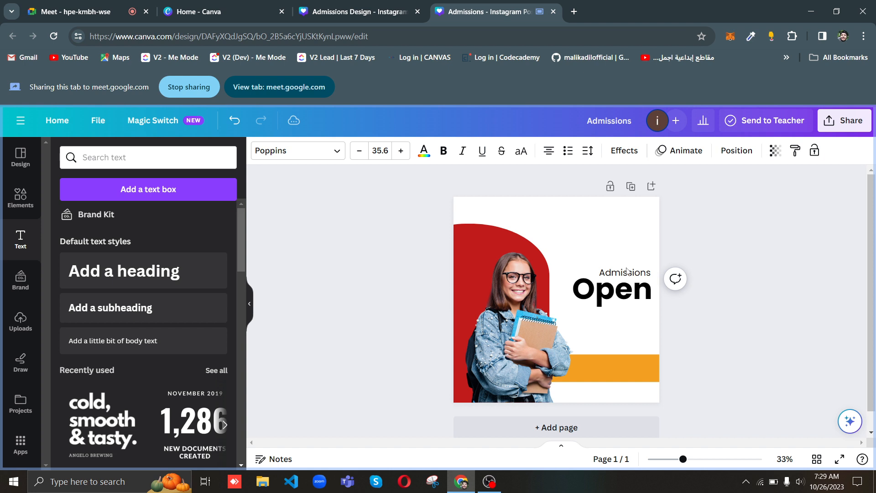
{"action": "left_click", "coordinate": [587, 292]}
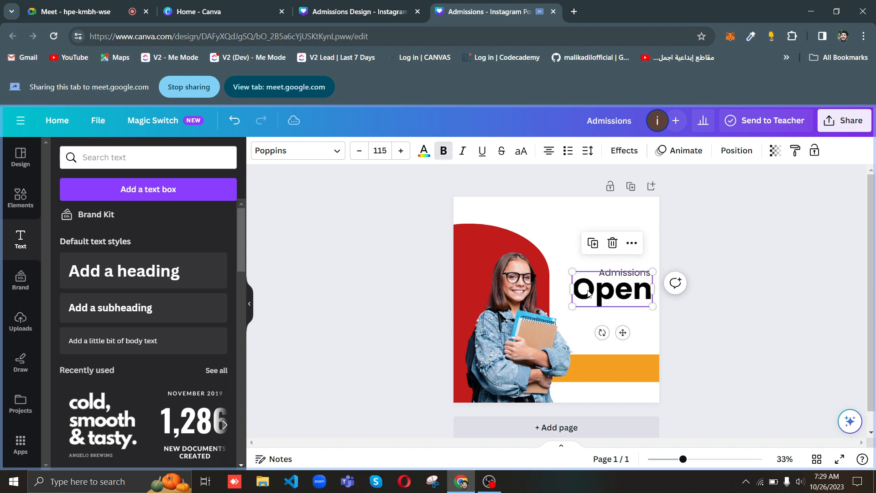
{"action": "left_click", "coordinate": [588, 293]}
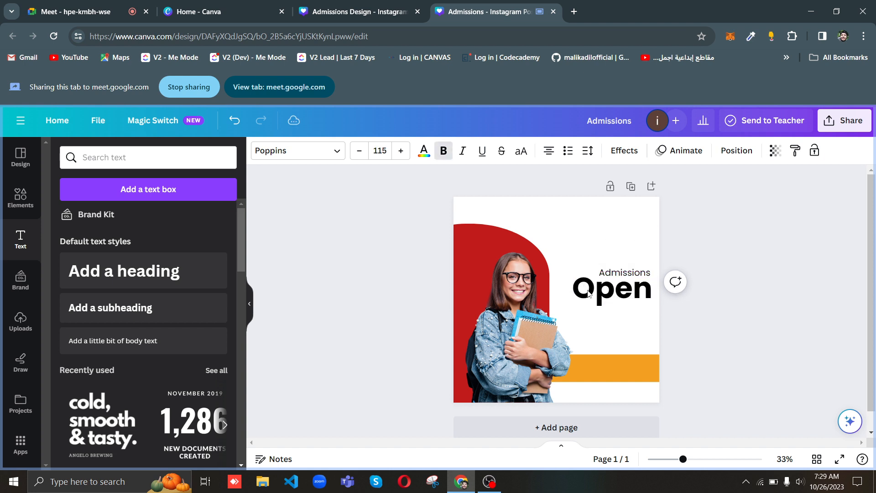
Step: Preview the post full screen, check how it appears to participants in the Google Meet call, and return to the Canva editor
{"action": "key", "text": "Escape"}
{"action": "left_click", "coordinate": [373, 258]}
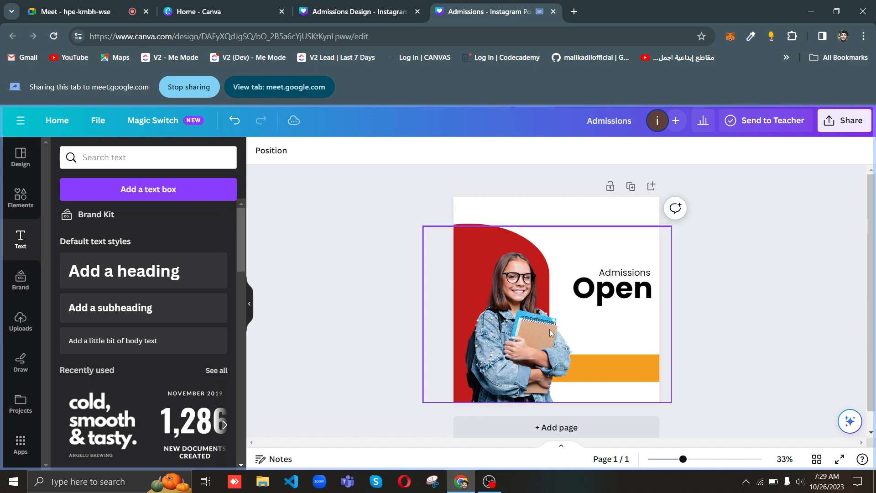
{"action": "left_click", "coordinate": [839, 461]}
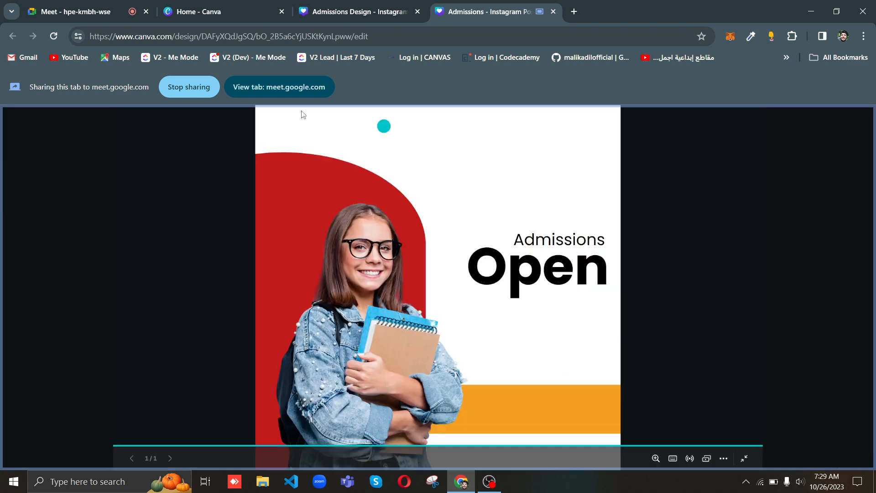
{"action": "left_click", "coordinate": [91, 14]}
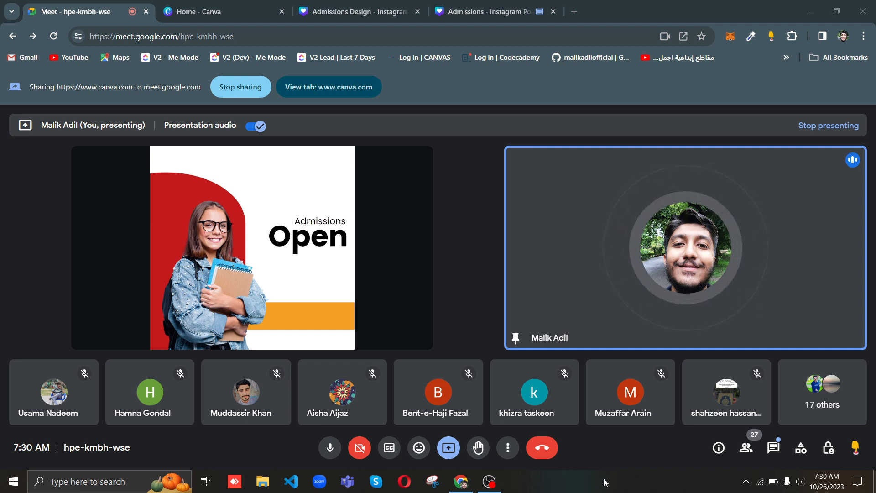
{"action": "mouse_move", "coordinate": [337, 230]}
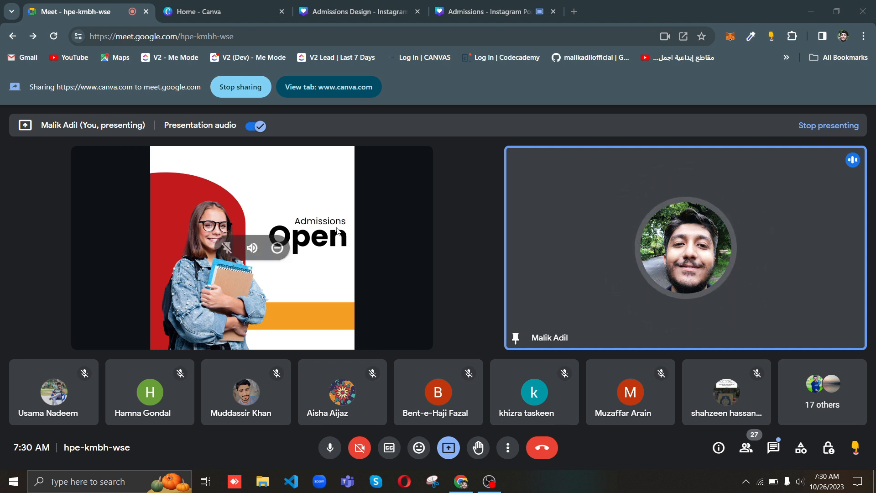
{"action": "left_click", "coordinate": [468, 14]}
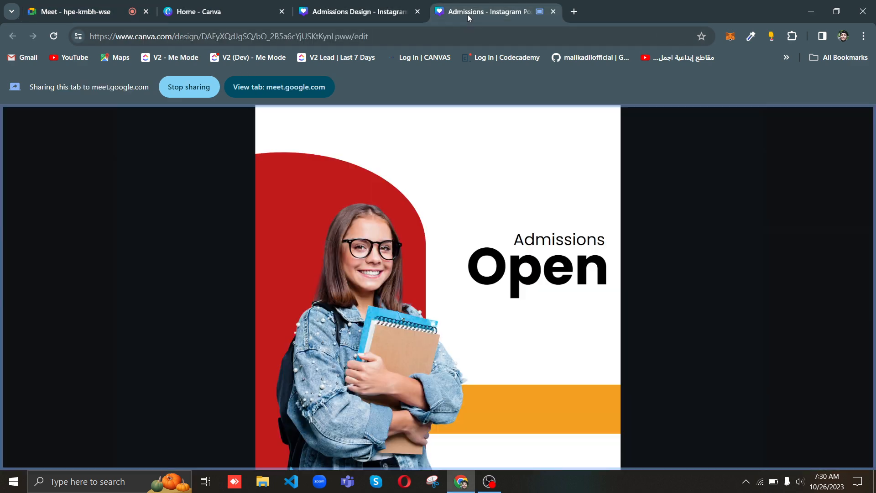
{"action": "key", "text": "Escape"}
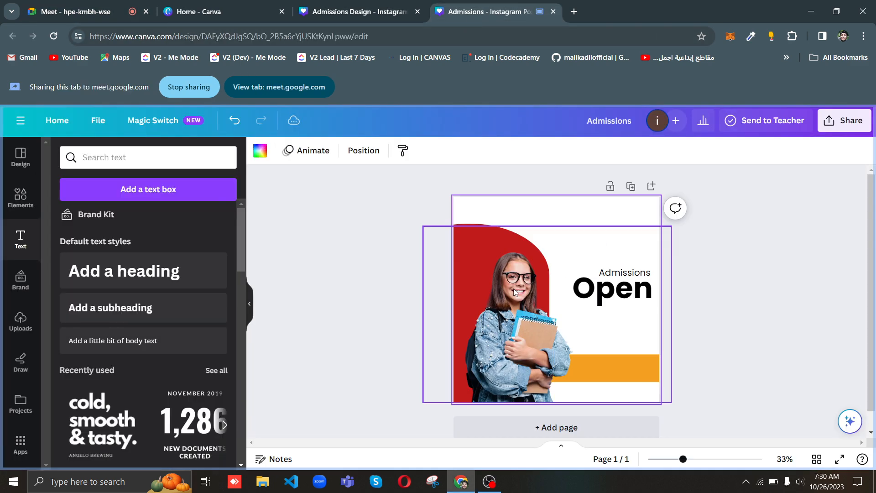
Step: Remove the letter "O" from the "Open" heading so that only "pen" is left, and deselect the heading
{"action": "left_click", "coordinate": [605, 296]}
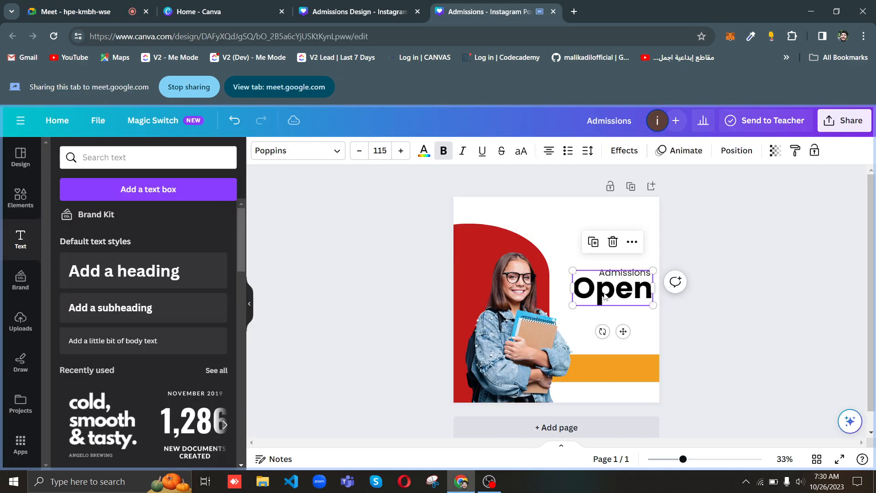
{"action": "left_click", "coordinate": [597, 294]}
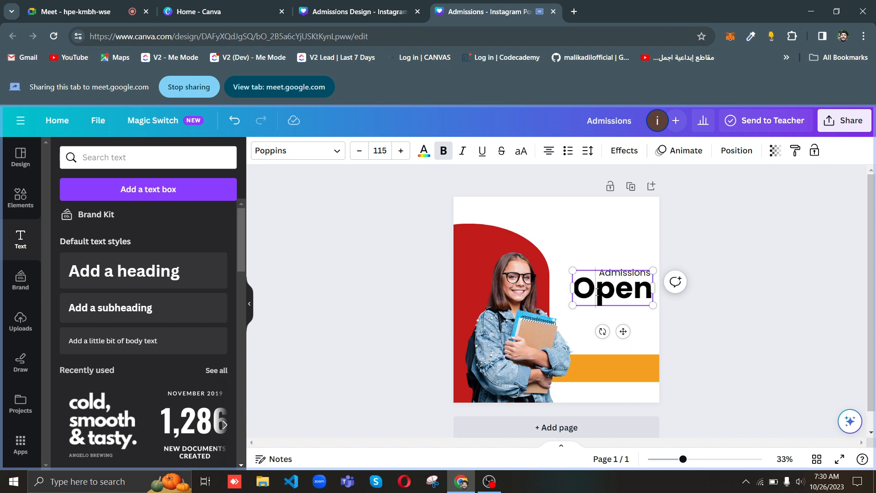
{"action": "key", "text": "shift+Left"}
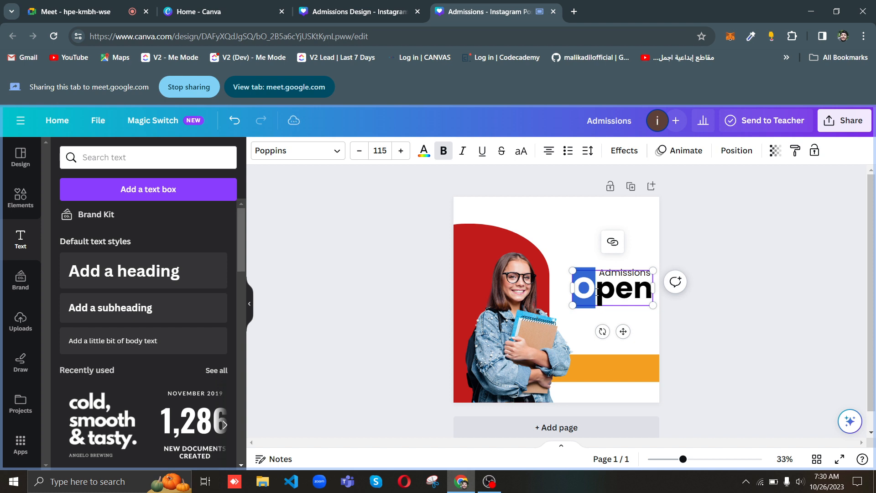
{"action": "key", "text": "BackSpace"}
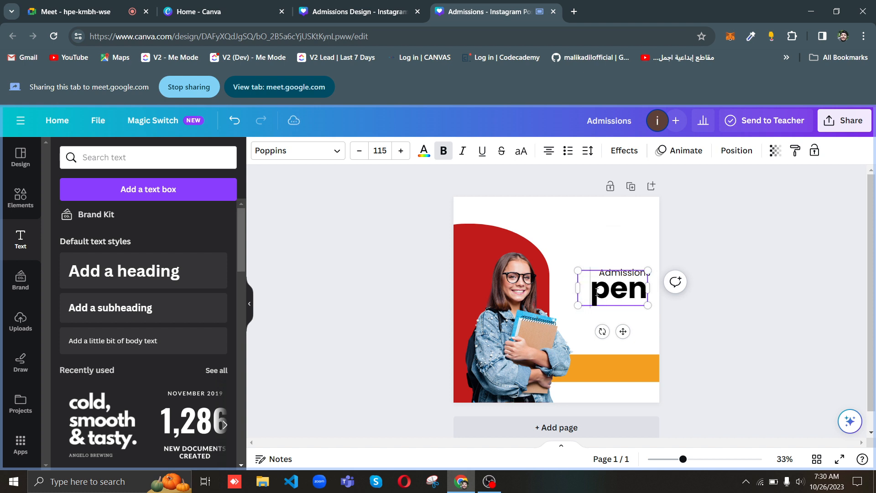
{"action": "left_click", "coordinate": [587, 325]}
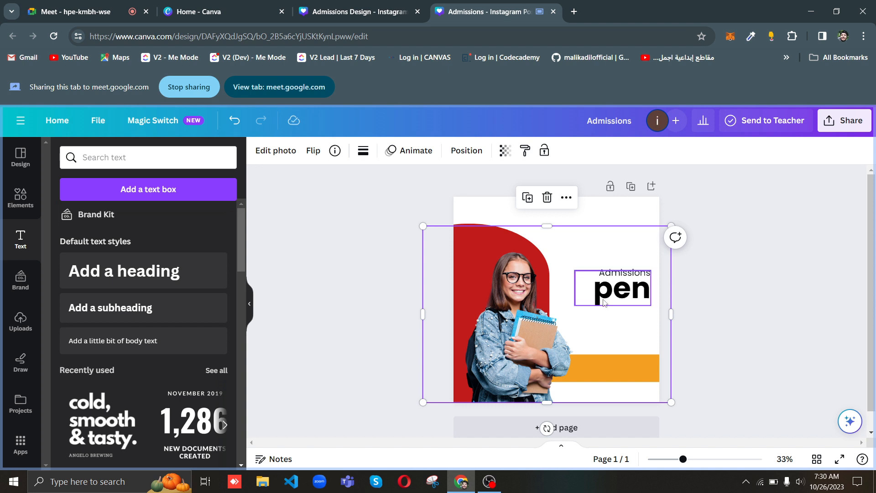
Step: Move "pen" slightly up and to the right beneath "Admissions", and scale it down to font size 112
{"action": "left_click_drag", "start_coordinate": [608, 300], "coordinate": [609, 299]}
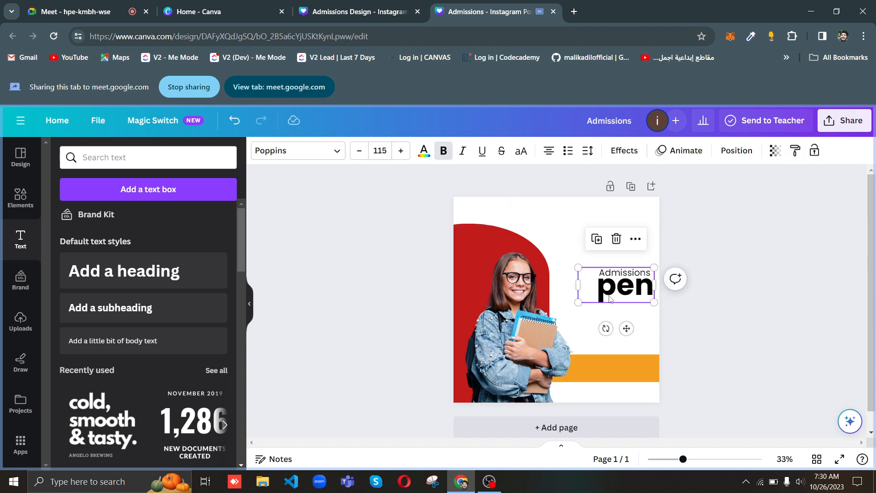
{"action": "key", "text": "Down"}
{"action": "key", "text": "Down"}
{"action": "key", "text": "Down"}
{"action": "key", "text": "Left"}
{"action": "key", "text": "Left"}
{"action": "key", "text": "Left"}
{"action": "key", "text": "Left"}
{"action": "key", "text": "Left"}
{"action": "key", "text": "Left"}
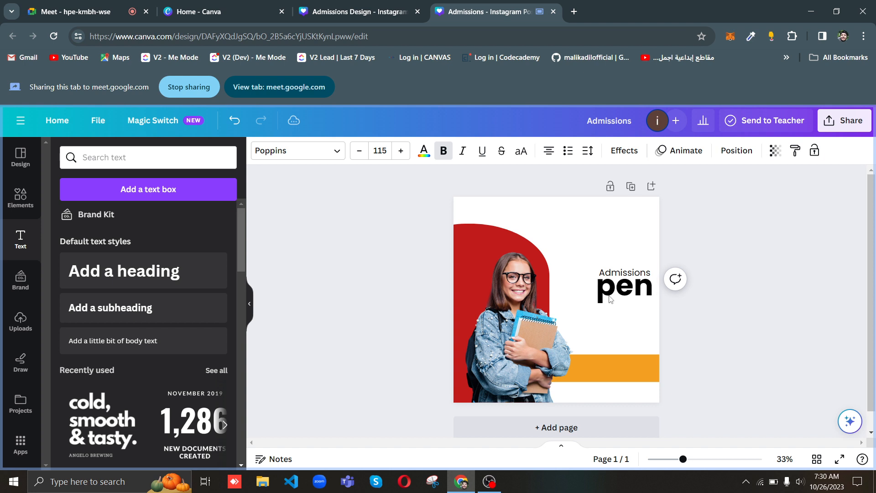
{"action": "key", "text": "Down"}
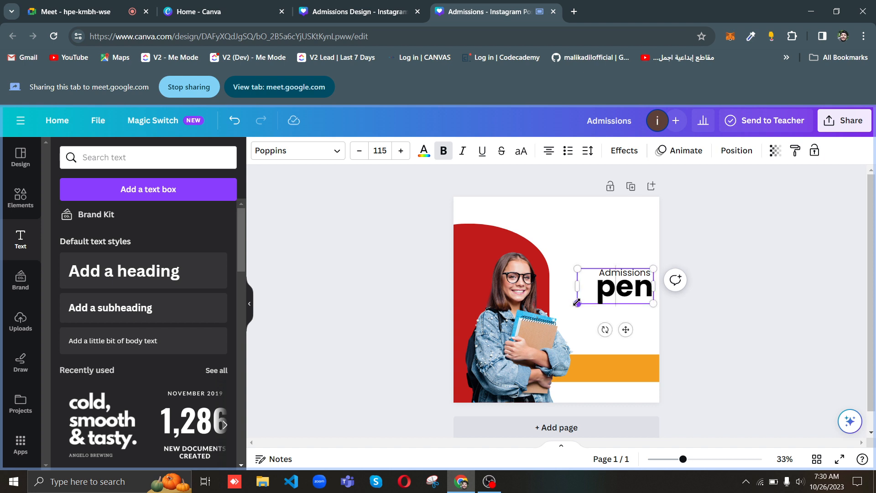
{"action": "left_click_drag", "start_coordinate": [577, 301], "coordinate": [578, 303]}
{"action": "left_click", "coordinate": [602, 235]}
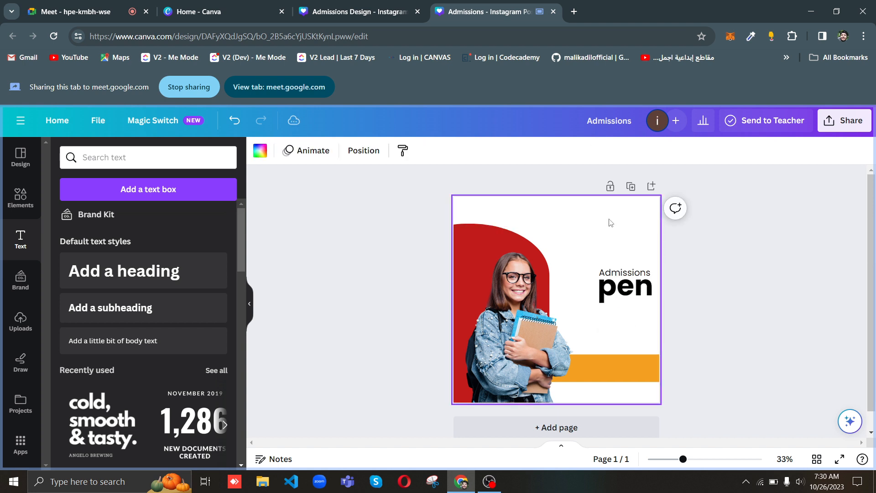
Step: Duplicate the "pen" heading, place the copy just above the orange bar, and replace its text with "O"
{"action": "left_click", "coordinate": [606, 284]}
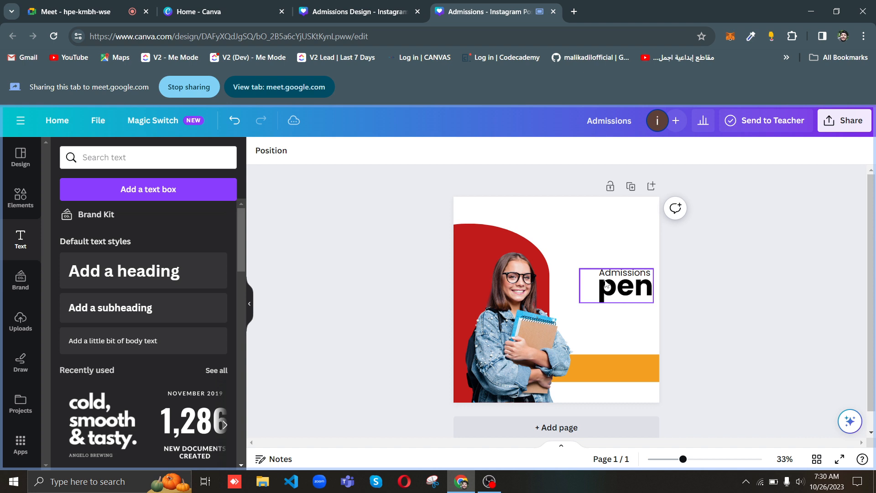
{"action": "left_click", "coordinate": [629, 287]}
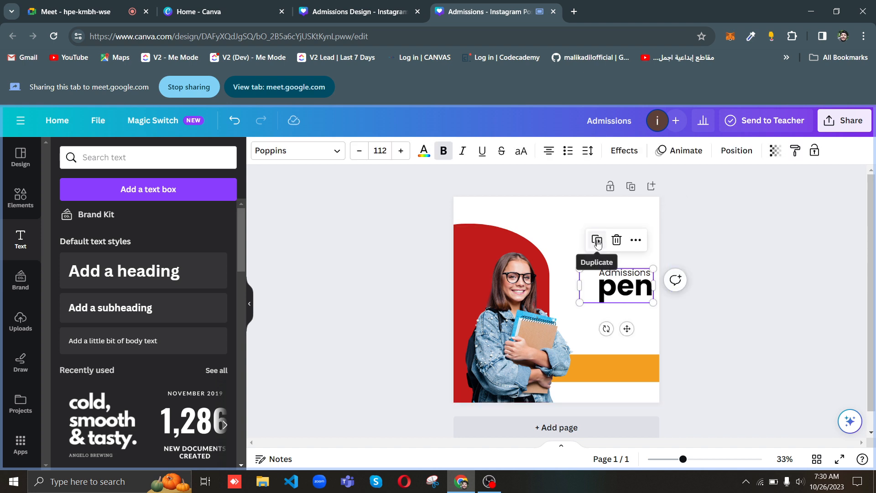
{"action": "left_click", "coordinate": [598, 241]}
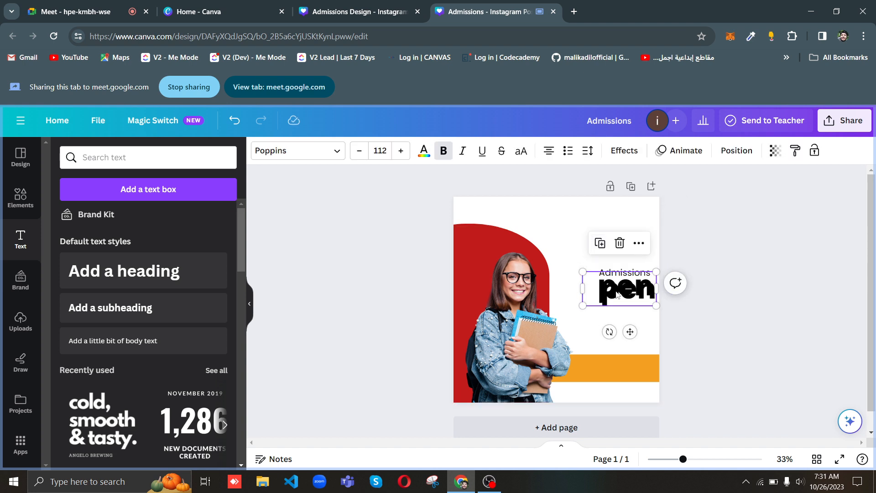
{"action": "left_click_drag", "start_coordinate": [617, 296], "coordinate": [601, 340]}
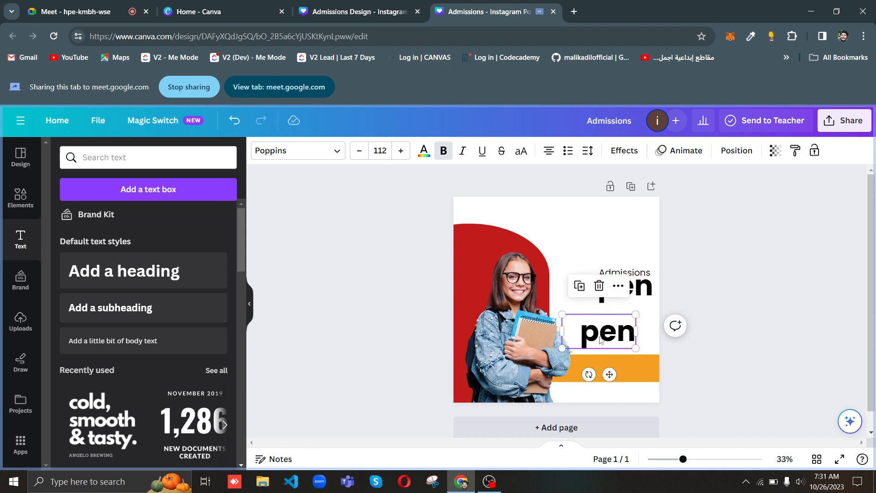
{"action": "double_click", "coordinate": [600, 339]}
{"action": "key", "text": "ctrl+a"}
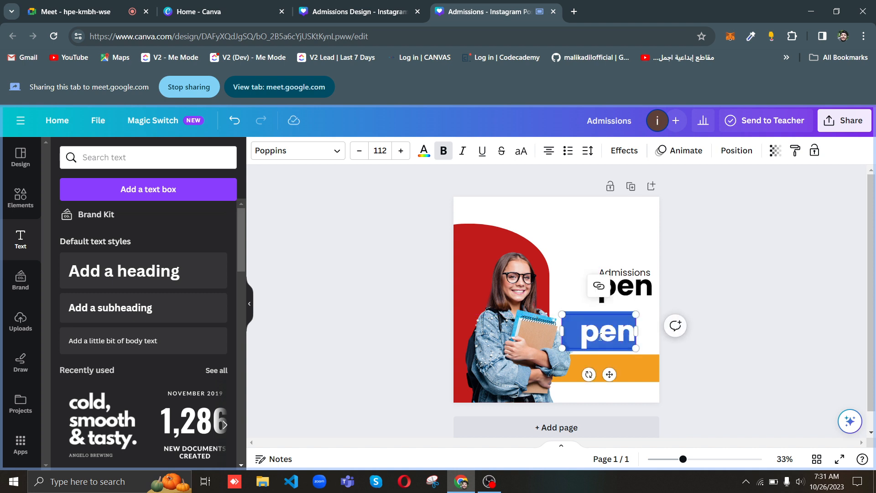
{"action": "type", "text": "o"}
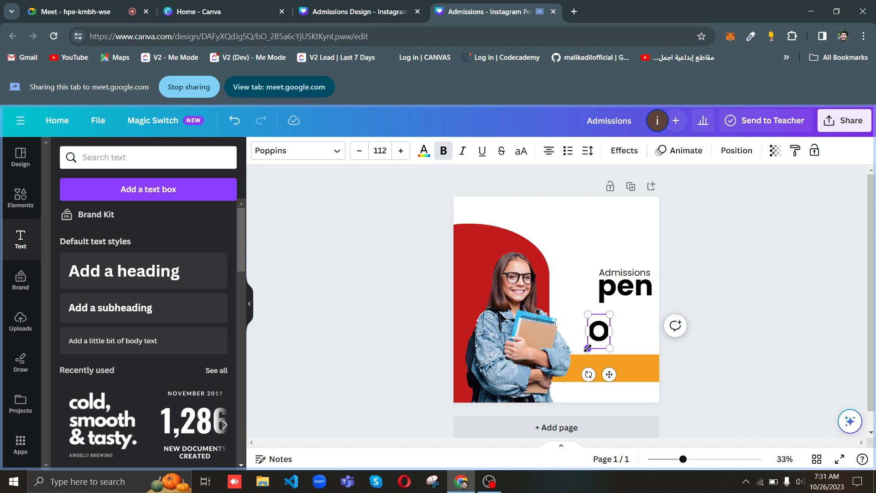
Step: Enlarge the separate "O" to font size 177 and place it directly in front of "pen" to spell "Open"
{"action": "left_click_drag", "start_coordinate": [587, 348], "coordinate": [577, 292]}
{"action": "left_click", "coordinate": [632, 333]}
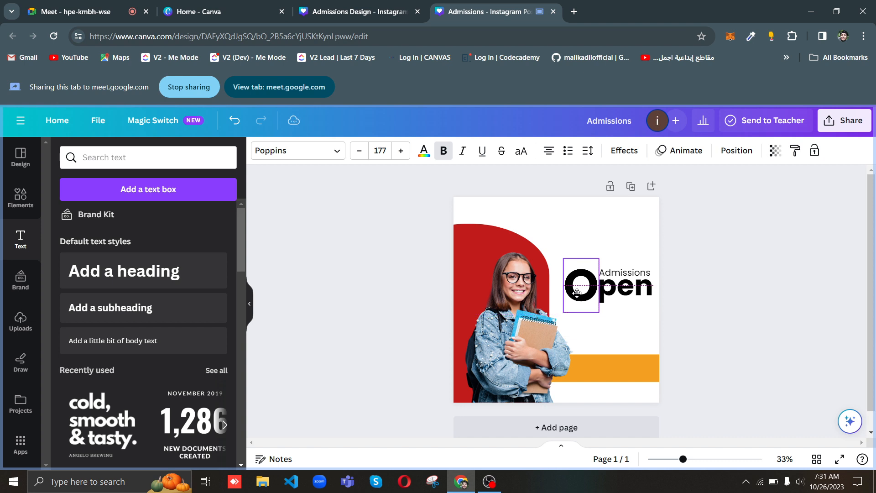
{"action": "left_click", "coordinate": [355, 255]}
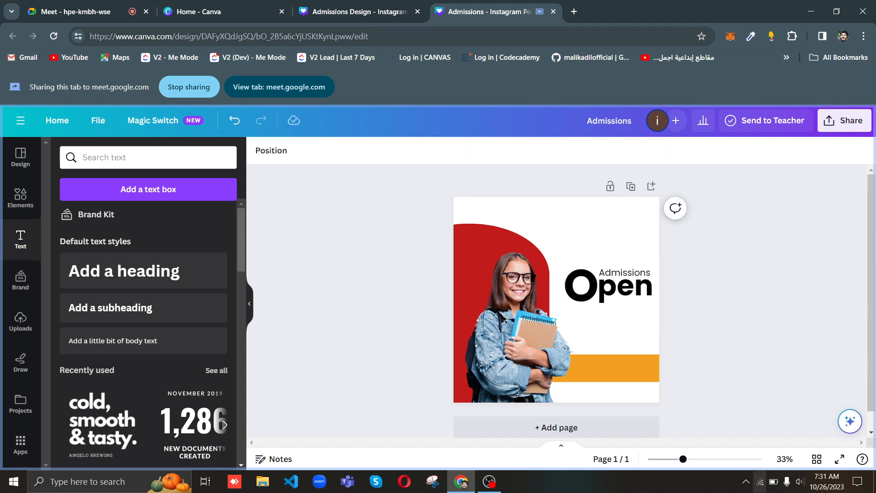
Step: Preview the post full screen with its large "O", check the shared view in Google Meet, and return to the Canva editor
{"action": "left_click", "coordinate": [839, 459]}
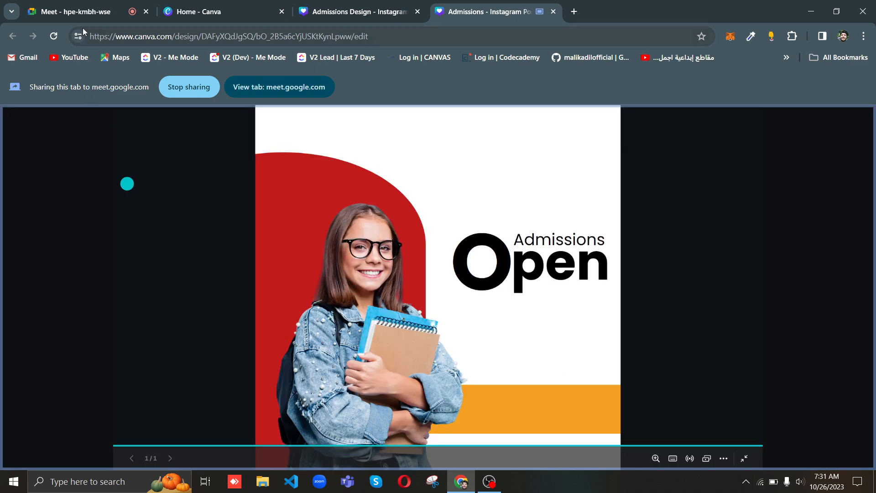
{"action": "left_click", "coordinate": [88, 15]}
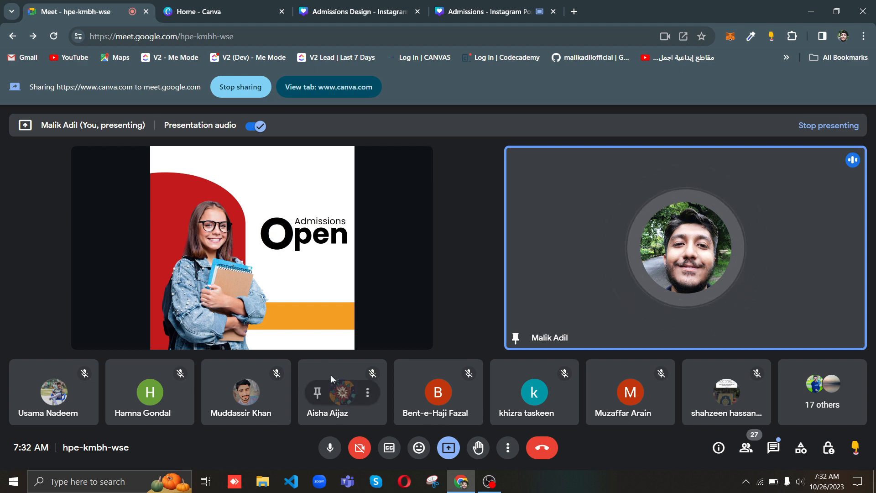
{"action": "left_click", "coordinate": [484, 12]}
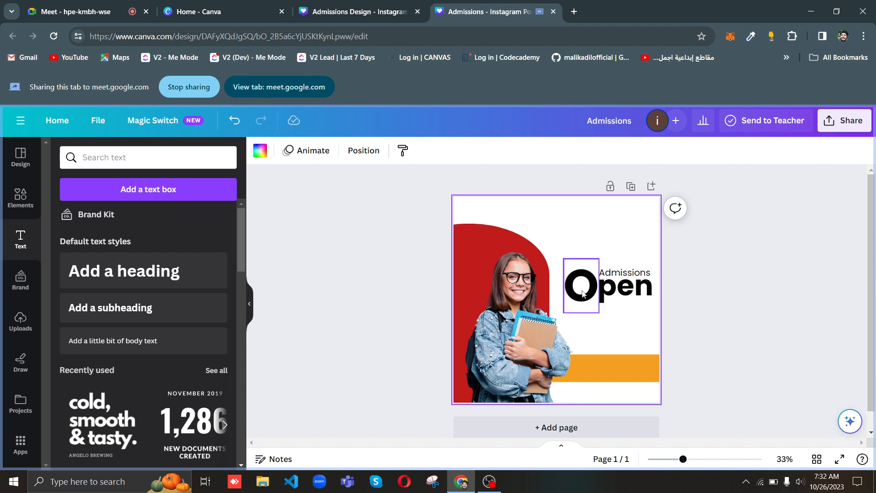
{"action": "left_click", "coordinate": [579, 290]}
{"action": "left_click", "coordinate": [372, 264]}
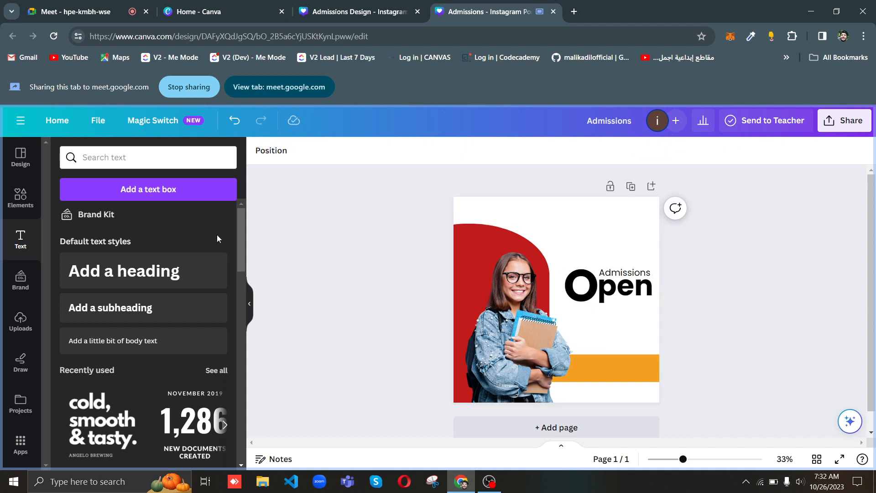
Step: Search the elements library for "Logo" and show all graphics results
{"action": "left_click", "coordinate": [21, 196]}
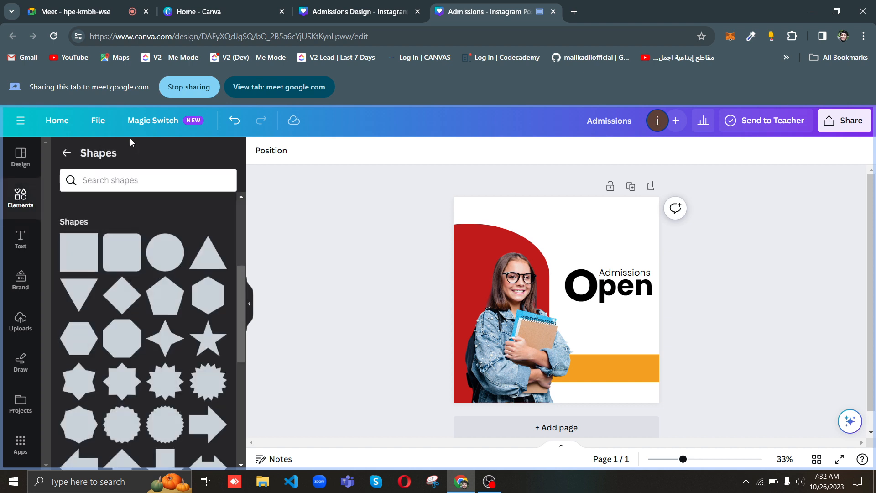
{"action": "left_click", "coordinate": [65, 153]}
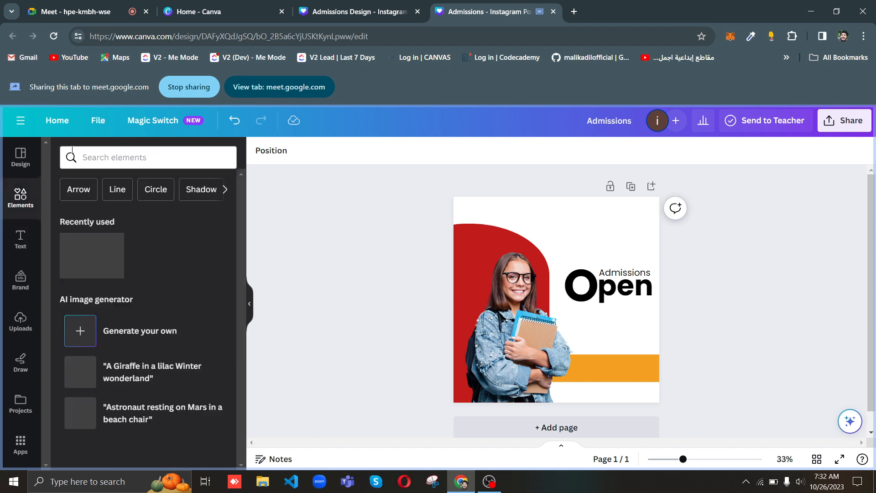
{"action": "left_click", "coordinate": [101, 160]}
{"action": "type", "text": "Logo"}
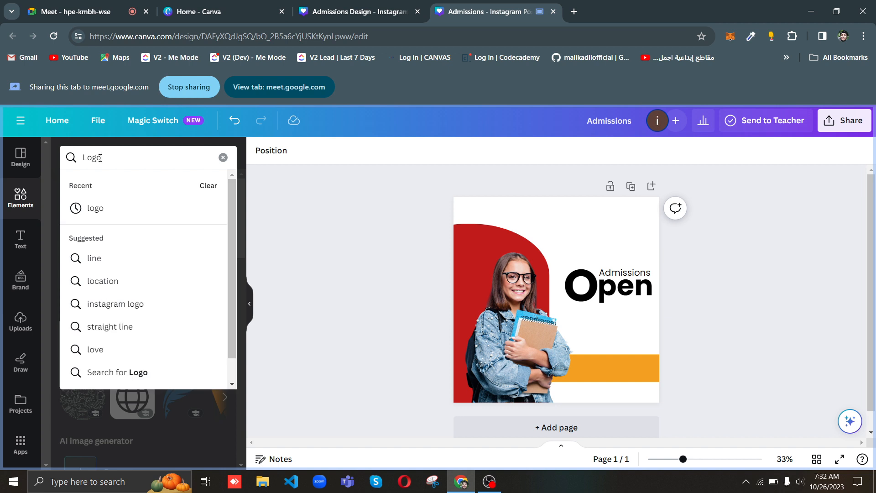
{"action": "key", "text": "Return"}
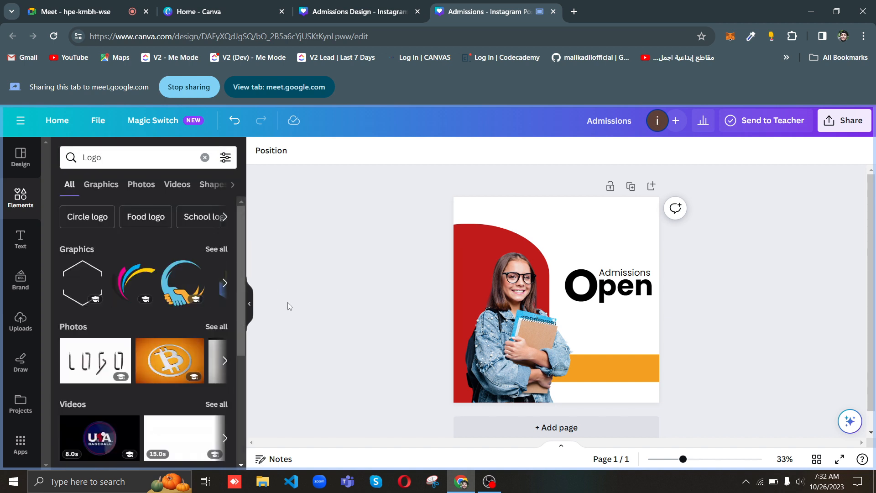
{"action": "left_click_drag", "start_coordinate": [242, 289], "coordinate": [245, 158]}
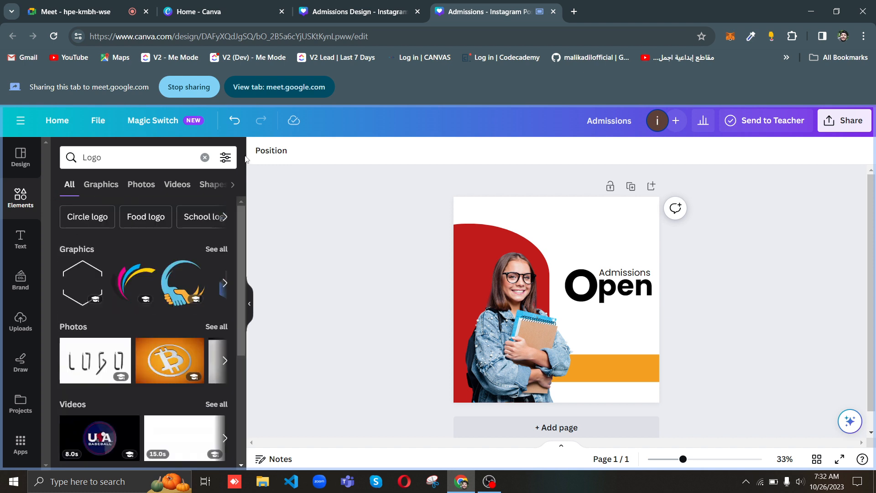
{"action": "left_click", "coordinate": [213, 249]}
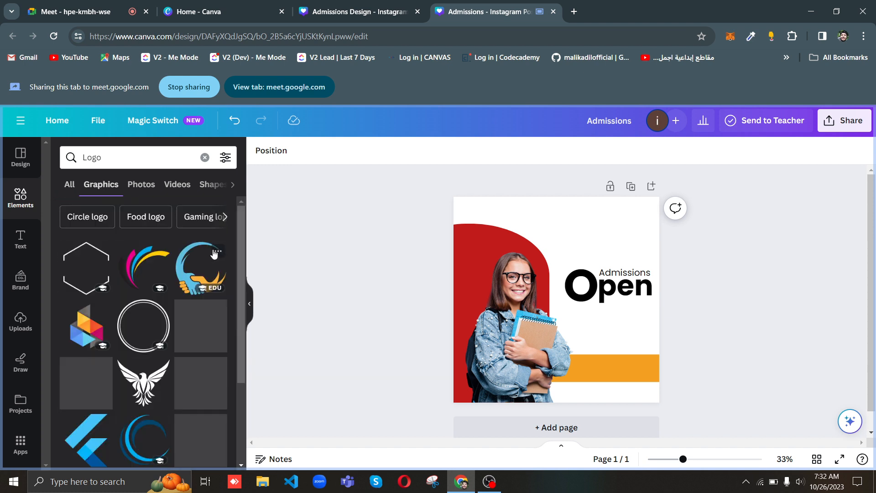
Step: Add the circular "LM" logo graphic to the post, shrink it, and place it in the upper-right corner above "Admissions"
{"action": "scroll", "coordinate": [245, 299], "scroll_direction": "down", "scroll_amount": 10}
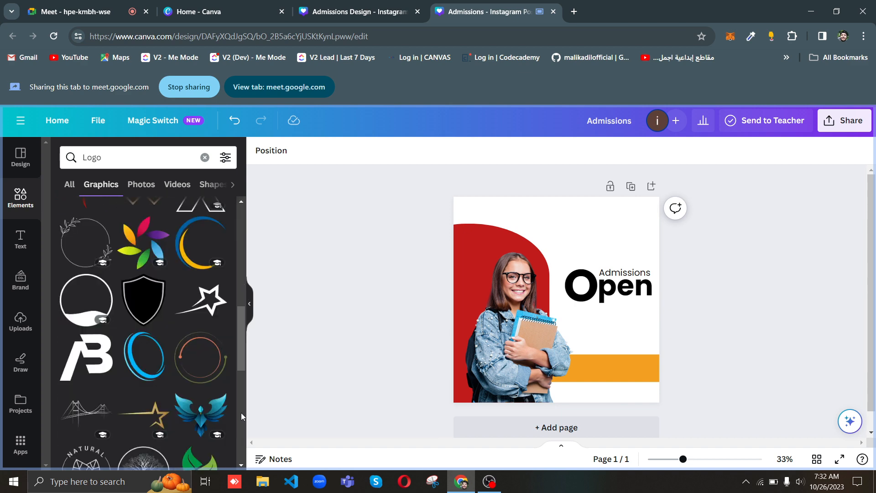
{"action": "left_click_drag", "start_coordinate": [240, 351], "coordinate": [239, 449]}
{"action": "left_click_drag", "start_coordinate": [245, 390], "coordinate": [248, 415]}
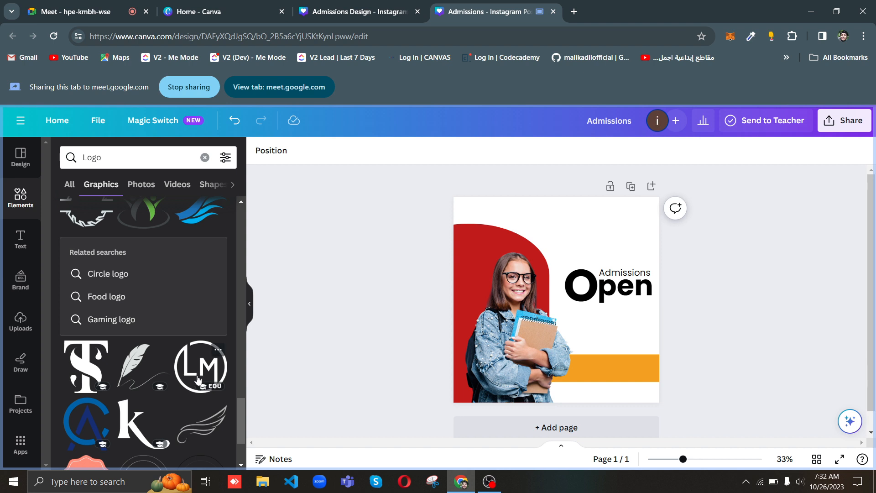
{"action": "left_click_drag", "start_coordinate": [197, 379], "coordinate": [572, 254]}
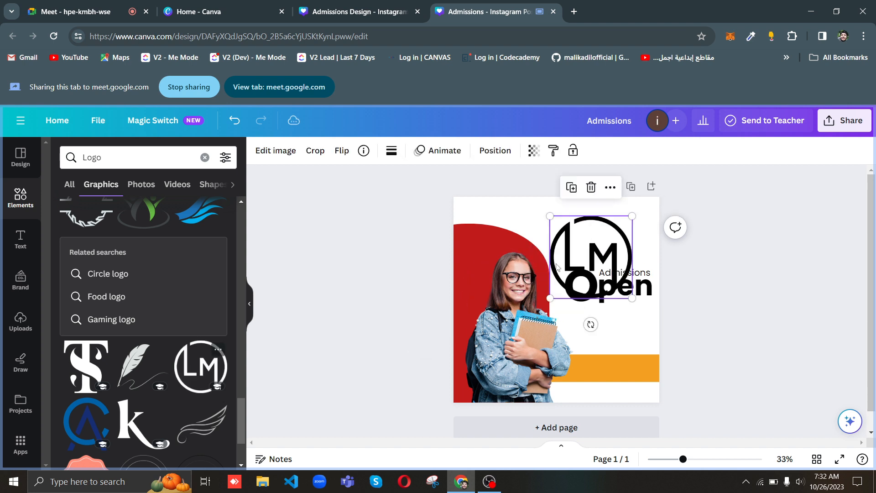
{"action": "left_click_drag", "start_coordinate": [547, 297], "coordinate": [629, 232]}
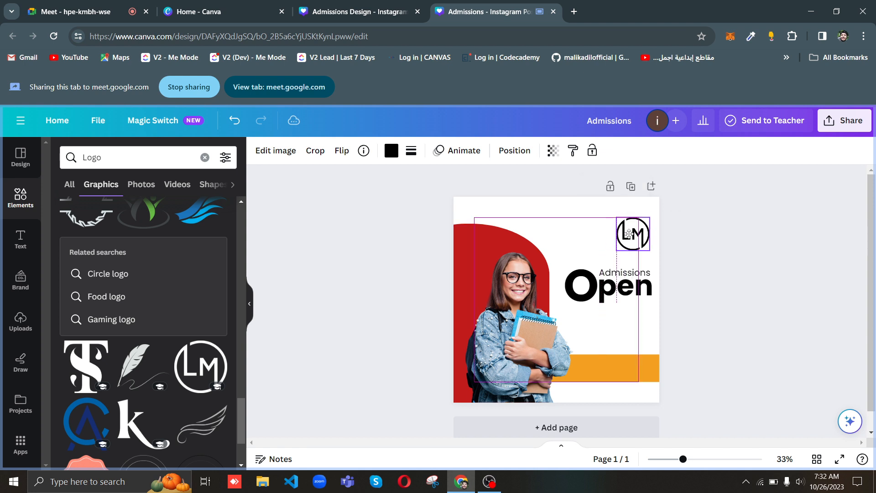
{"action": "left_click_drag", "start_coordinate": [628, 234], "coordinate": [629, 236]}
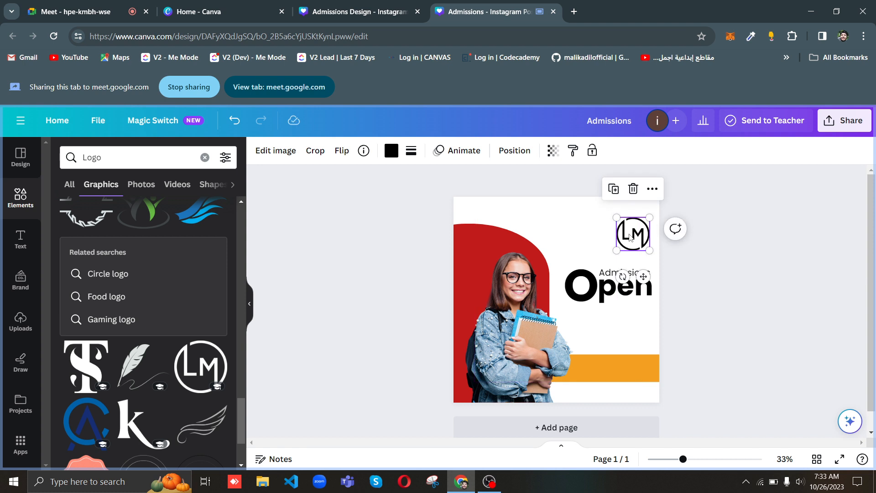
{"action": "left_click", "coordinate": [707, 269]}
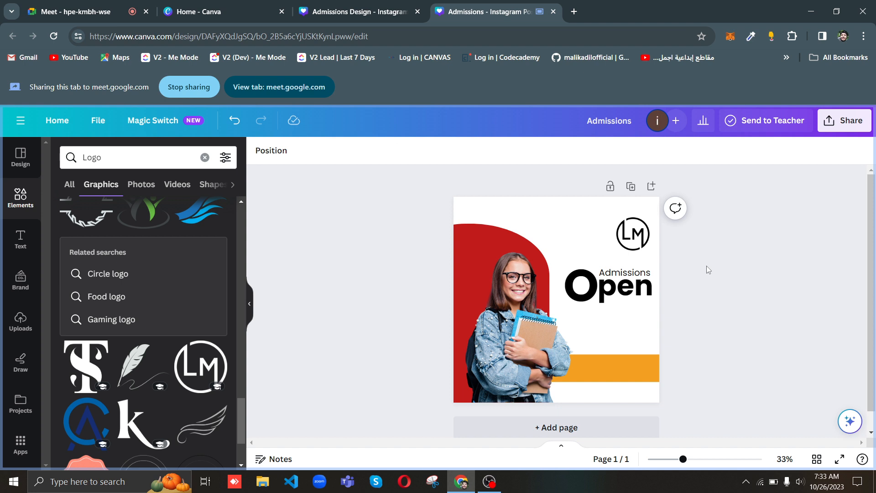
Step: Recolour the "LM" logo with the red from the document colours
{"action": "left_click", "coordinate": [634, 233]}
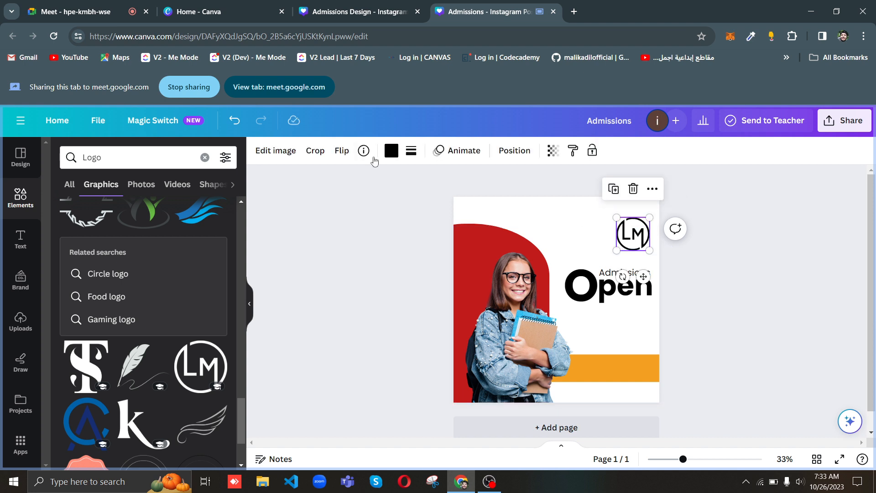
{"action": "left_click", "coordinate": [395, 154]}
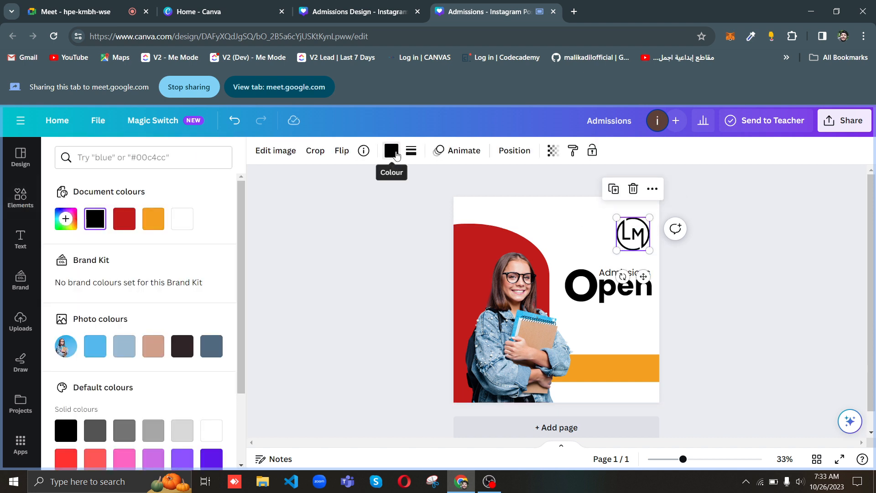
{"action": "left_click", "coordinate": [395, 154]}
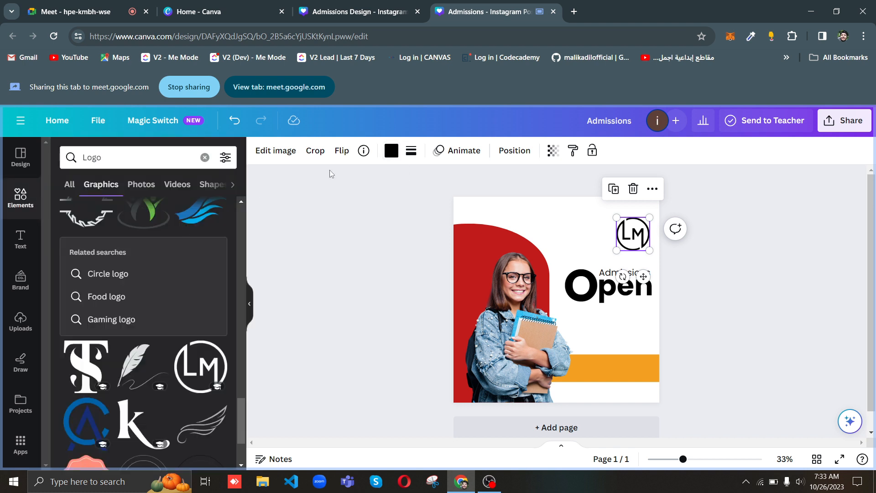
{"action": "left_click", "coordinate": [393, 153]}
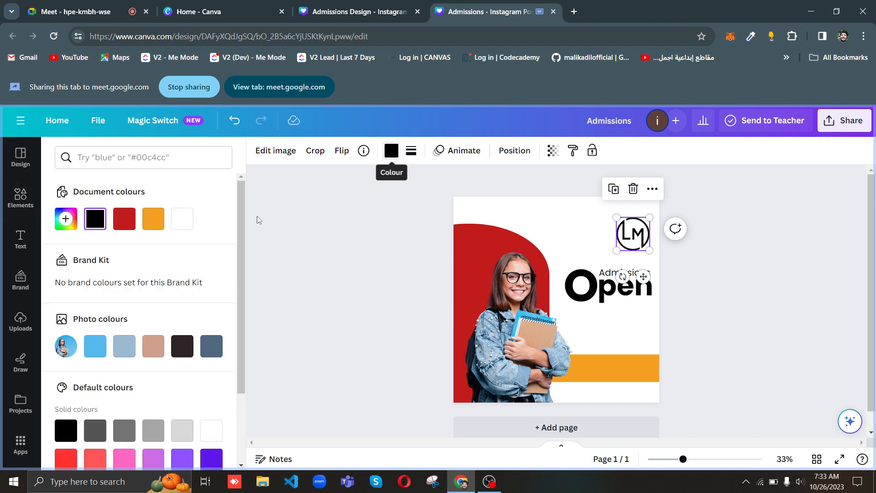
{"action": "left_click", "coordinate": [127, 227]}
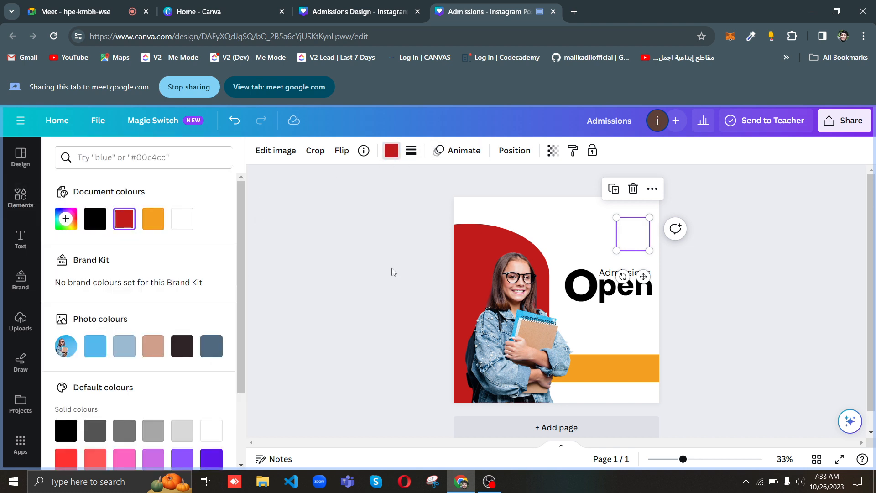
{"action": "left_click", "coordinate": [555, 216]}
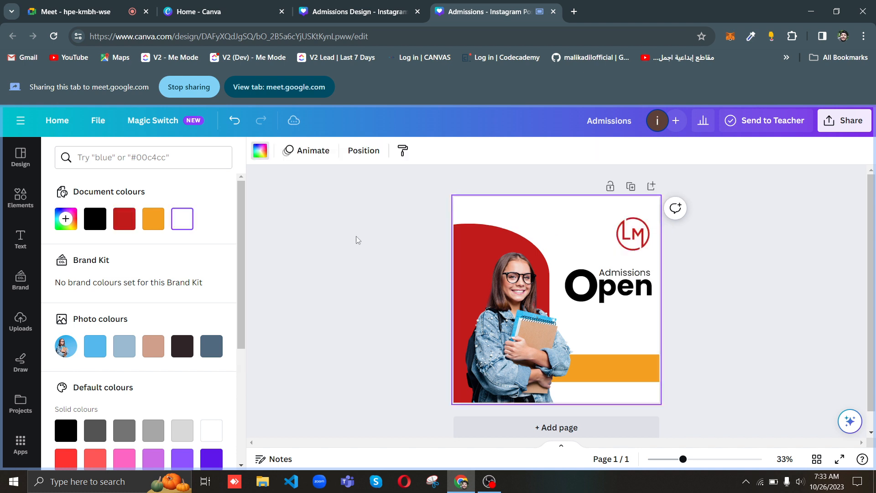
{"action": "left_click", "coordinate": [354, 236]}
Step: Scale the red "LM" logo down slightly from its lower-left corner, then deselect it
{"action": "left_click", "coordinate": [628, 241]}
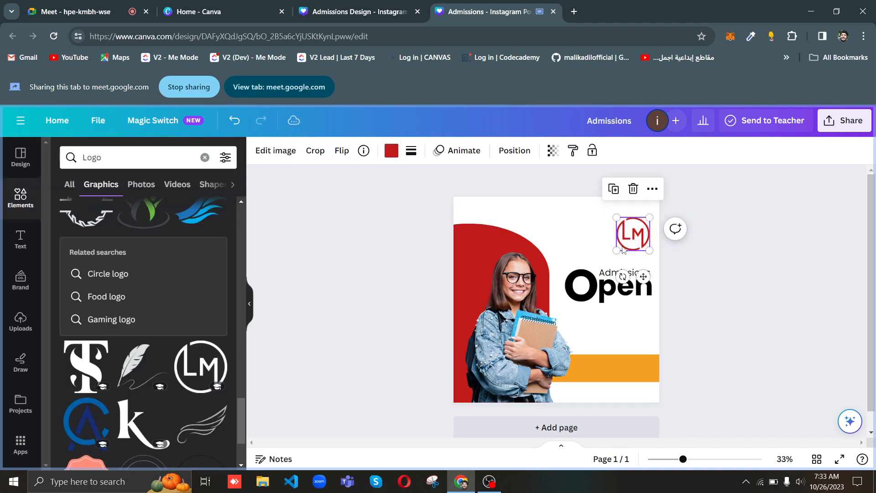
{"action": "mouse_move", "coordinate": [617, 250]}
{"action": "left_mouse_down"}
{"action": "mouse_move", "coordinate": [626, 240]}
{"action": "mouse_move", "coordinate": [619, 248]}
{"action": "left_mouse_up"}
{"action": "left_click", "coordinate": [401, 284]}
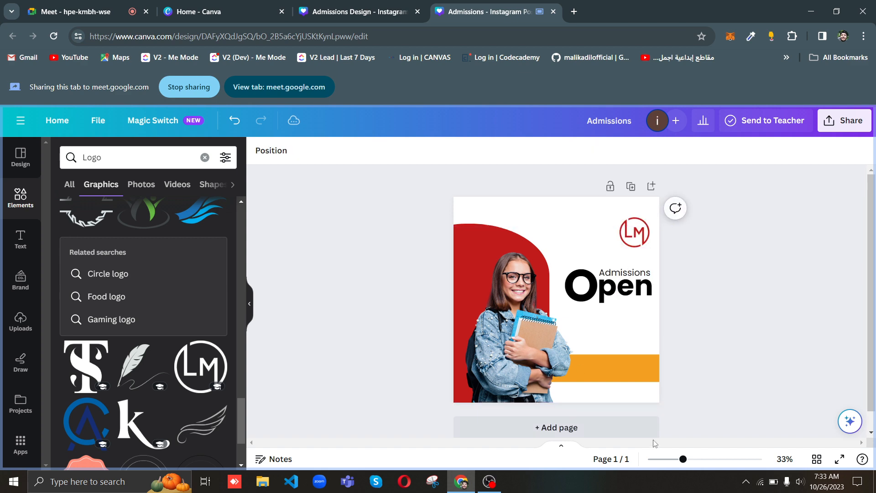
Step: Preview the post with its red logo full screen, check the shared view in Google Meet, and return to the Canva editor
{"action": "left_click", "coordinate": [839, 458]}
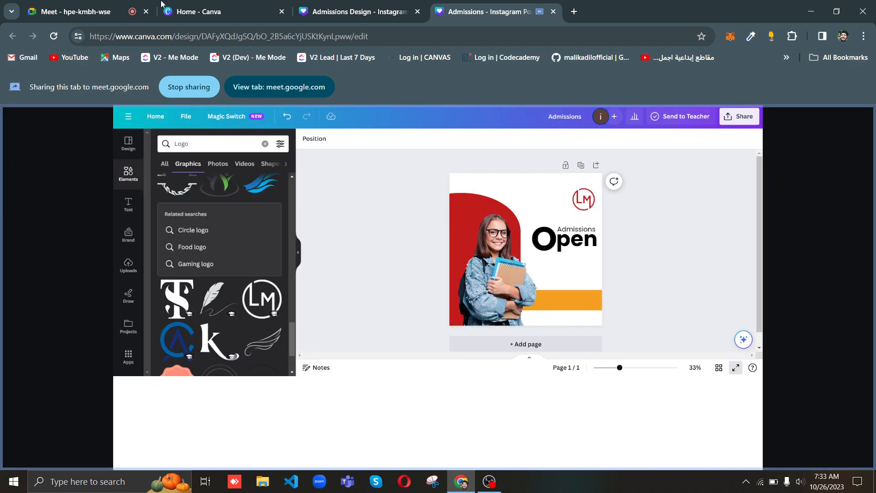
{"action": "left_click", "coordinate": [104, 6]}
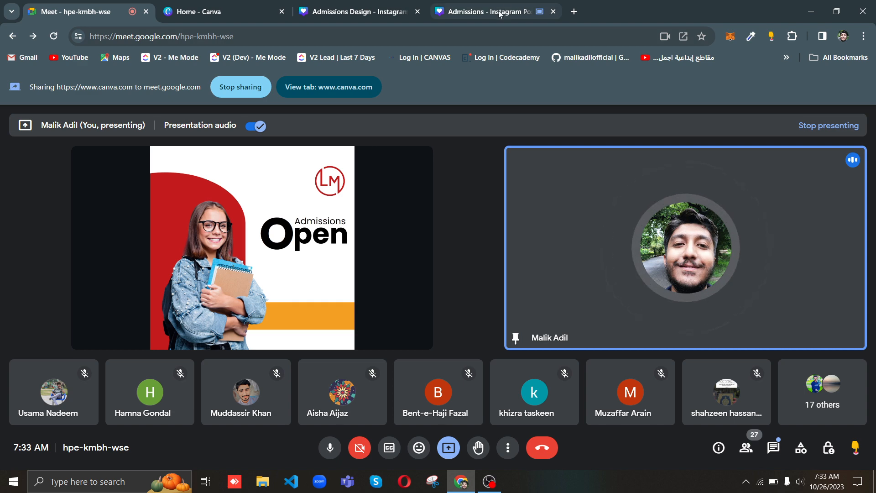
{"action": "left_click", "coordinate": [542, 15]}
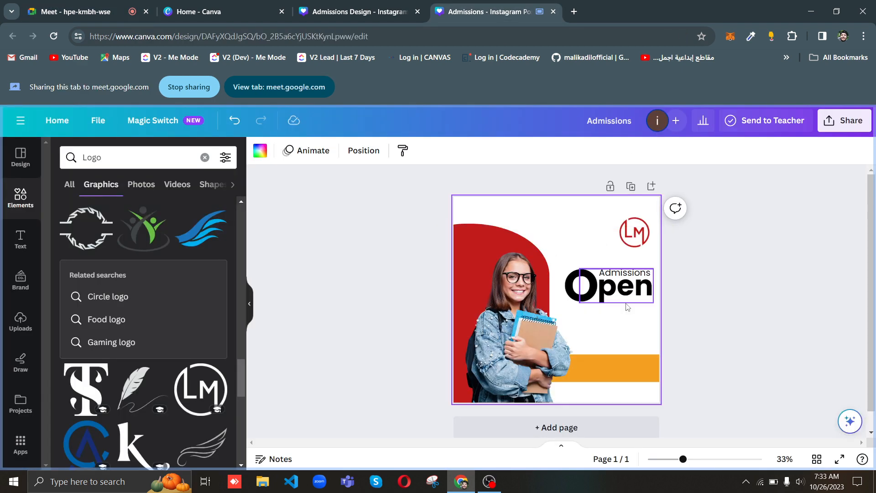
{"action": "left_click", "coordinate": [360, 250]}
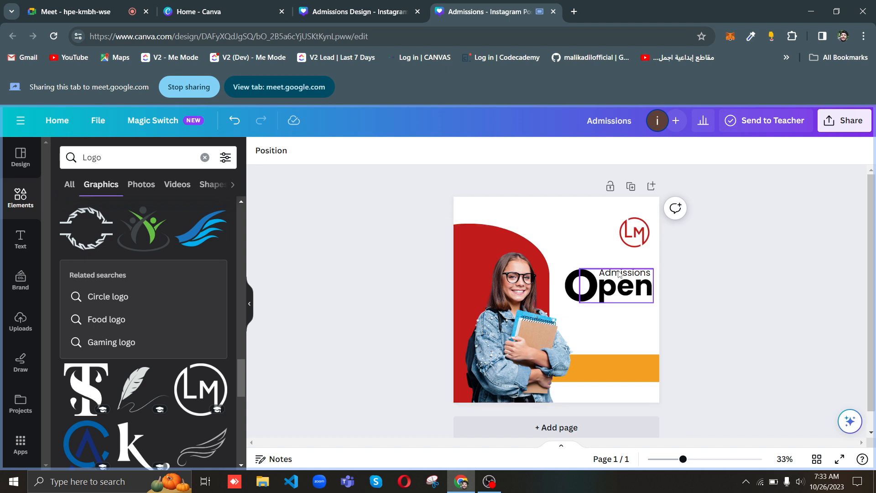
Step: Add a heading text box and move it to the lower right of the post, overlapping the orange bar's lower edge
{"action": "left_click", "coordinate": [20, 241]}
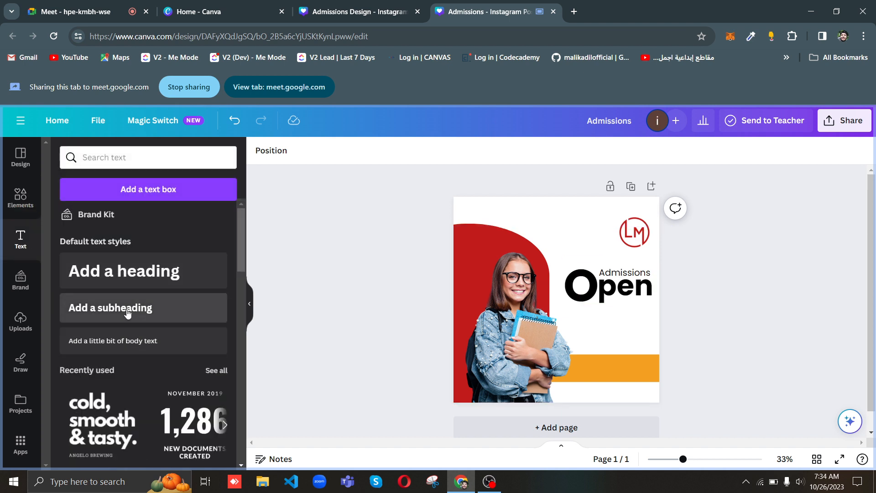
{"action": "left_click", "coordinate": [168, 278]}
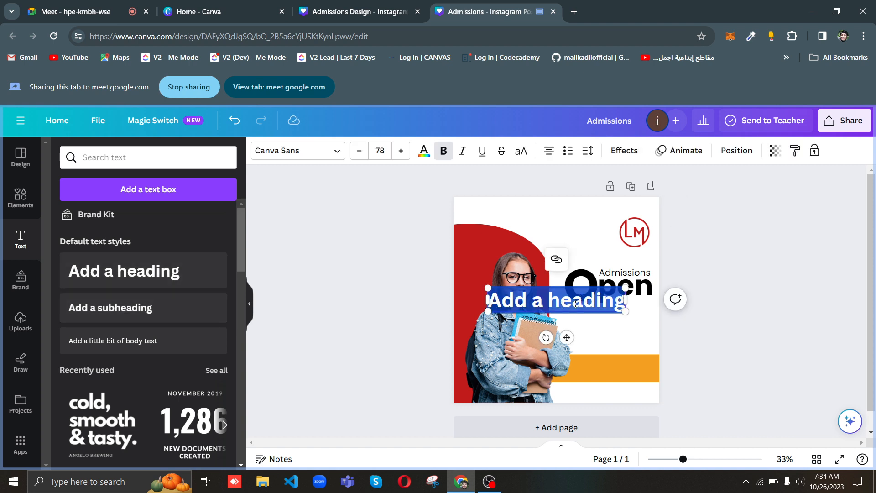
{"action": "left_click_drag", "start_coordinate": [566, 337], "coordinate": [596, 416]}
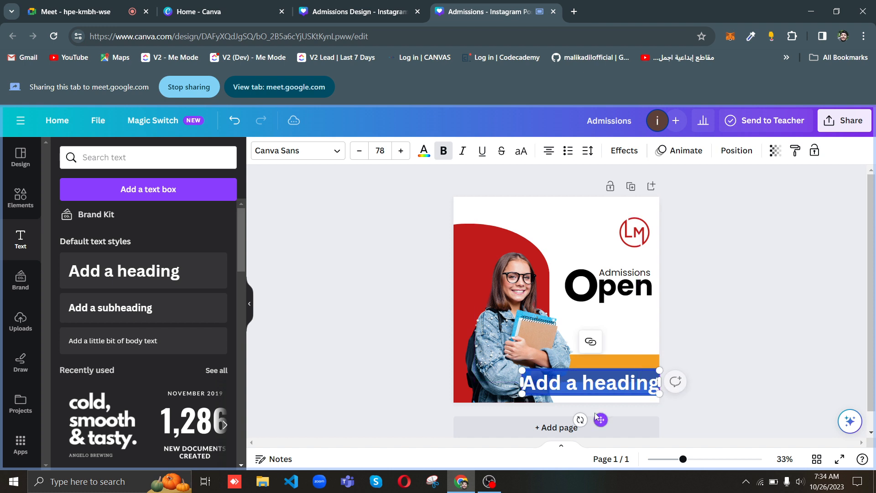
Step: Replace the new heading's placeholder text with "1 November 2023"
{"action": "double_click", "coordinate": [601, 387]}
{"action": "key", "text": "BackSpace"}
{"action": "key", "text": "BackSpace"}
{"action": "key", "text": "BackSpace"}
{"action": "key", "text": "BackSpace"}
{"action": "key", "text": "BackSpace"}
{"action": "key", "text": "BackSpace"}
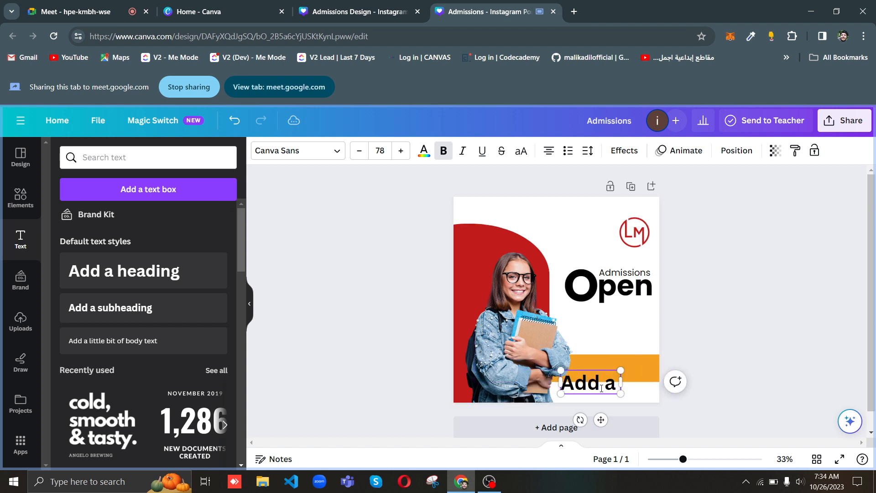
{"action": "key", "text": "BackSpace"}
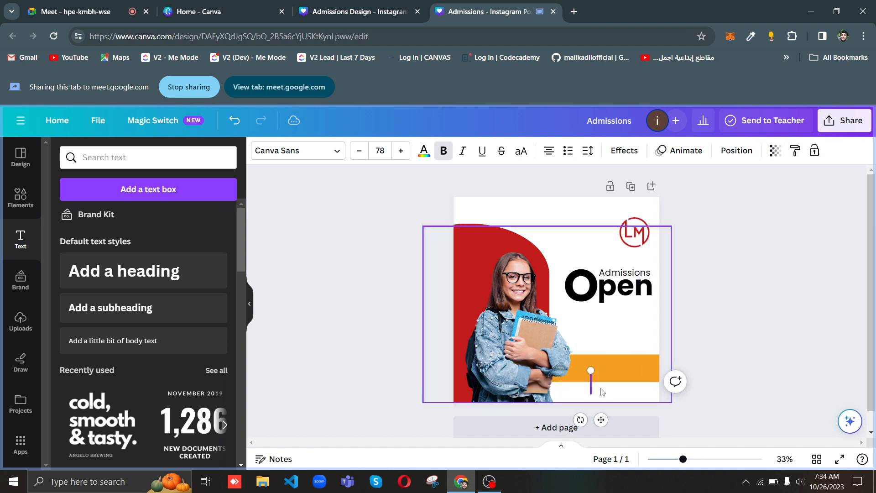
{"action": "type", "text": "!"}
{"action": "key", "text": "BackSpace"}
{"action": "type", "text": "1"}
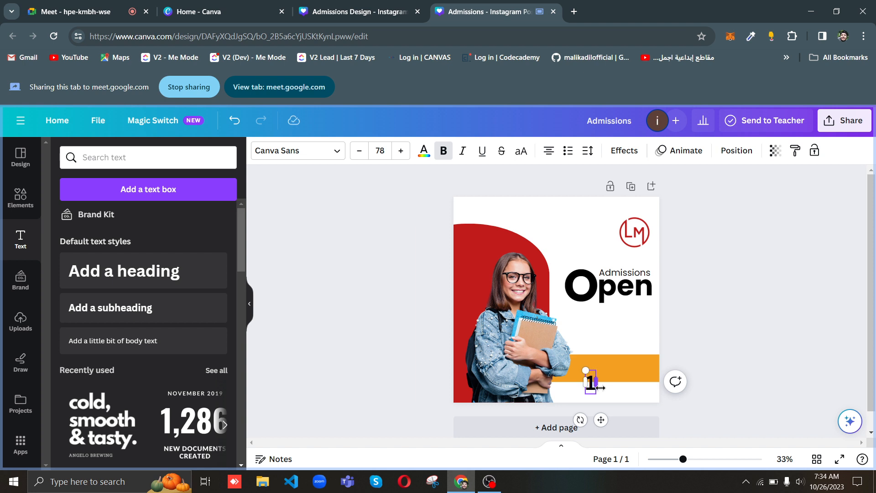
{"action": "type", "text": " Nov"}
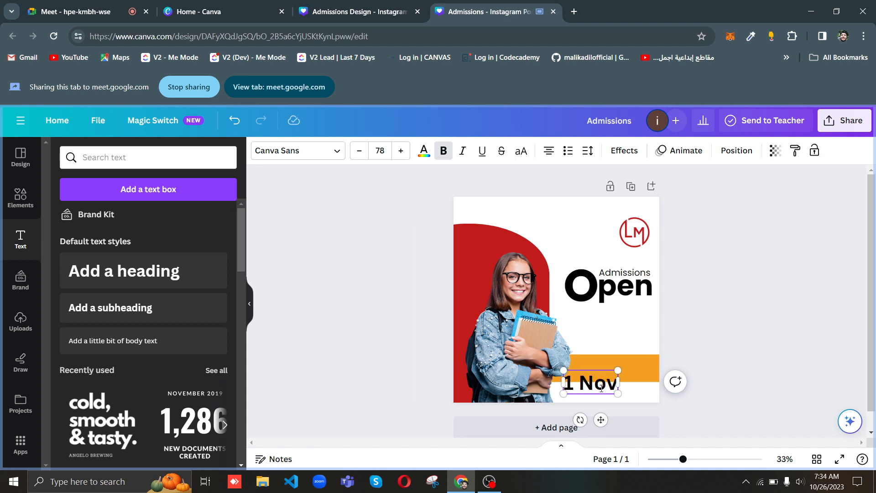
{"action": "type", "text": "ember"}
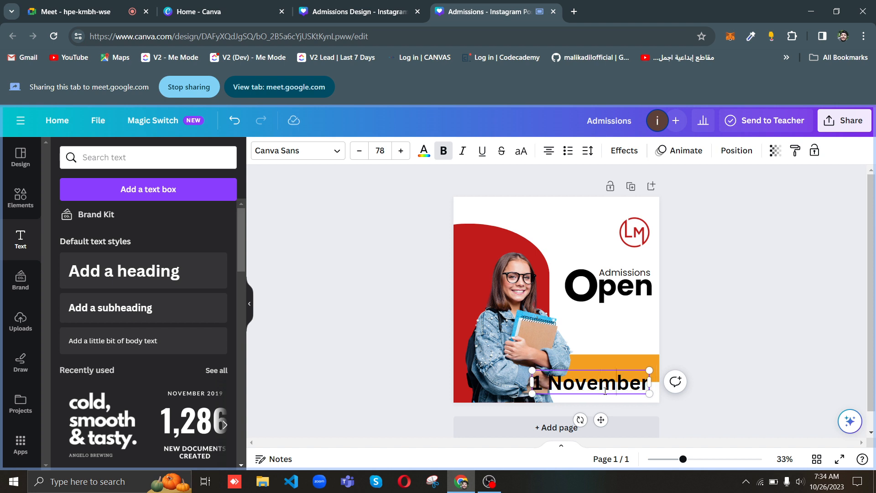
{"action": "type", "text": " 2023"}
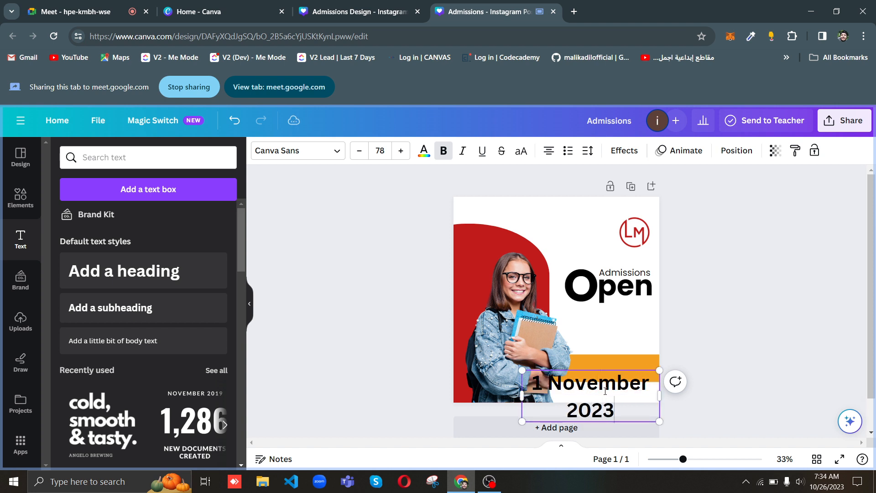
Step: Set the whole "1 November 2023" heading to the Poppins font at size 48
{"action": "key", "text": "ctrl+a"}
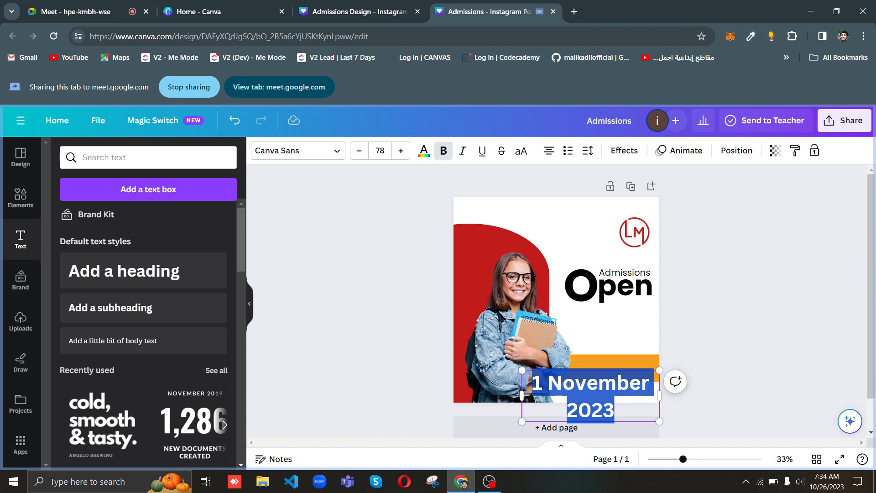
{"action": "left_click", "coordinate": [314, 151]}
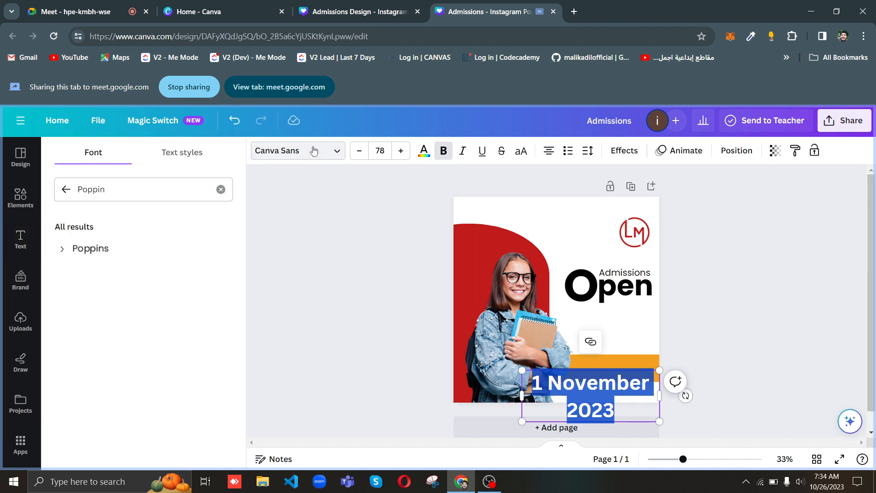
{"action": "left_click", "coordinate": [106, 256]}
{"action": "left_click_drag", "start_coordinate": [363, 398], "coordinate": [401, 418]}
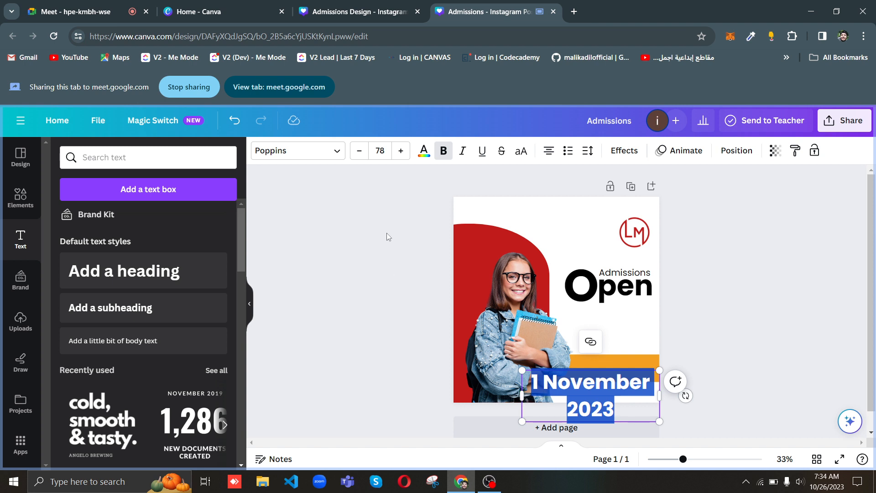
{"action": "left_click", "coordinate": [380, 150]}
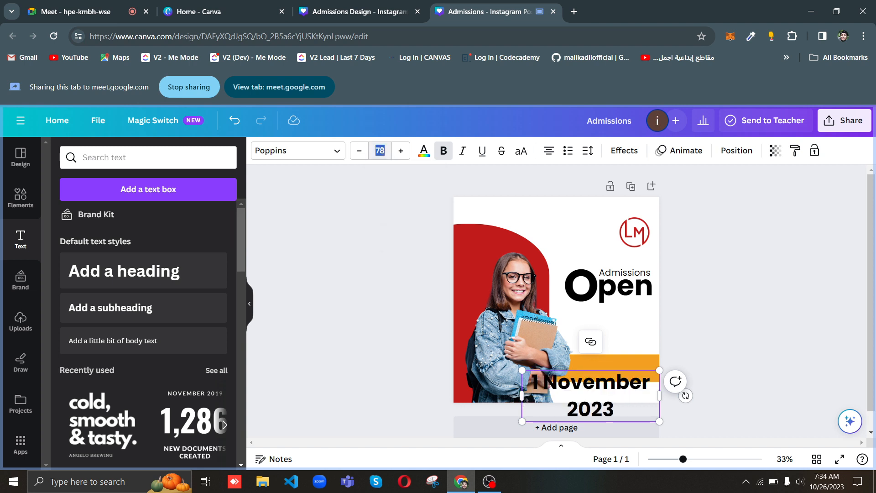
{"action": "type", "text": "48"}
{"action": "key", "text": "Return"}
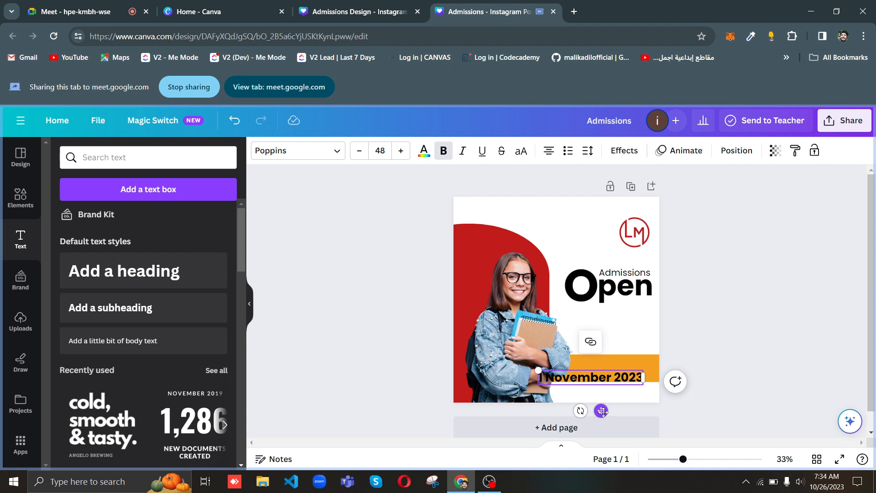
Step: Move the date text onto the right part of the orange bar and scale it down to about size 34.4
{"action": "left_click_drag", "start_coordinate": [601, 411], "coordinate": [612, 406]}
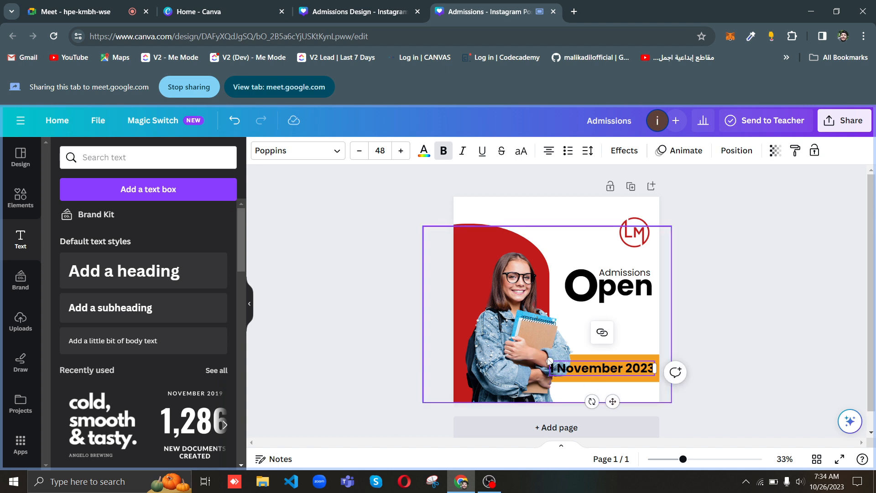
{"action": "left_click_drag", "start_coordinate": [549, 361], "coordinate": [576, 363]}
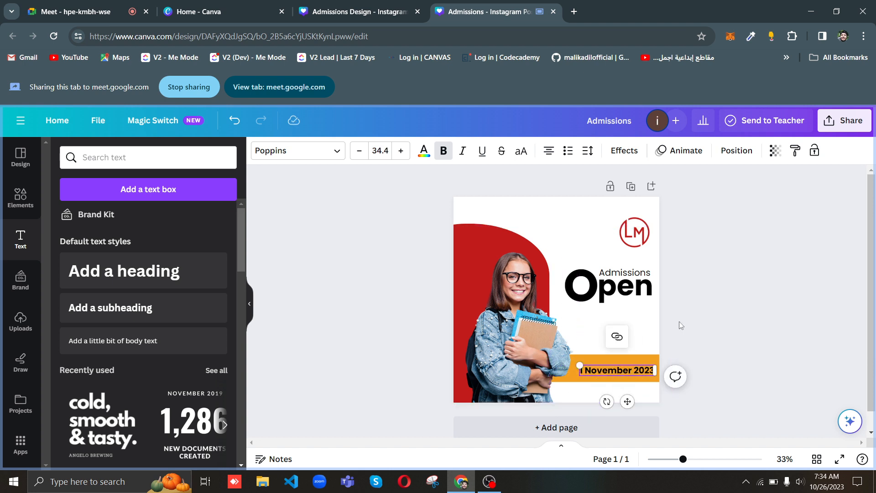
{"action": "left_click", "coordinate": [679, 322]}
Step: Nudge the date text slightly left within the orange bar and deselect it
{"action": "left_click", "coordinate": [607, 372]}
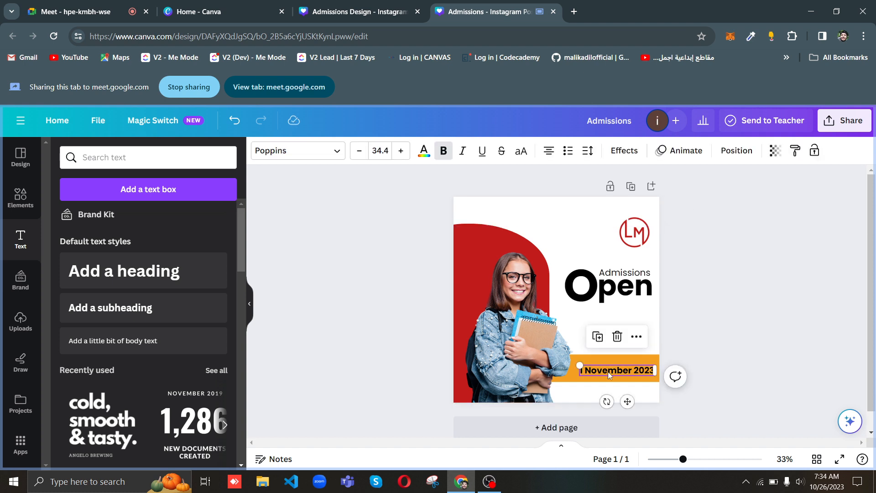
{"action": "key", "text": "Left"}
{"action": "key", "text": "Left"}
{"action": "key", "text": "Left"}
{"action": "key", "text": "Left"}
{"action": "key", "text": "Left"}
{"action": "key", "text": "Left"}
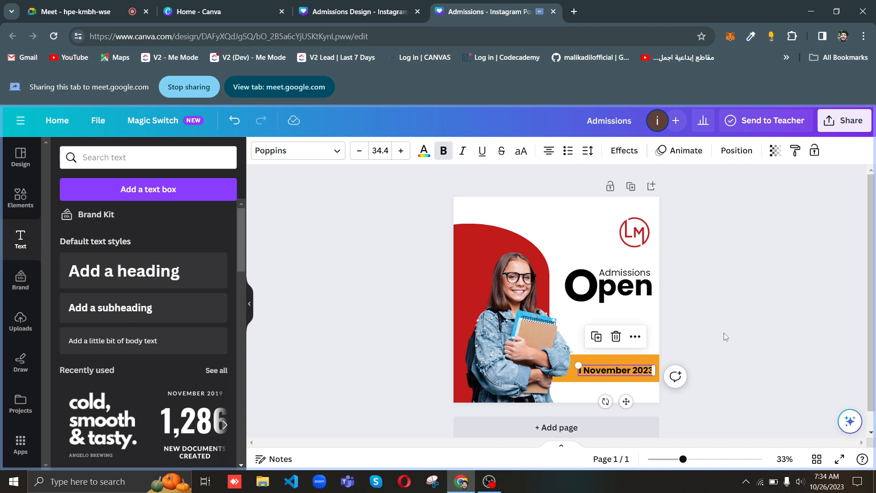
{"action": "left_click", "coordinate": [735, 324]}
{"action": "left_click", "coordinate": [617, 372]}
{"action": "left_click", "coordinate": [397, 261]}
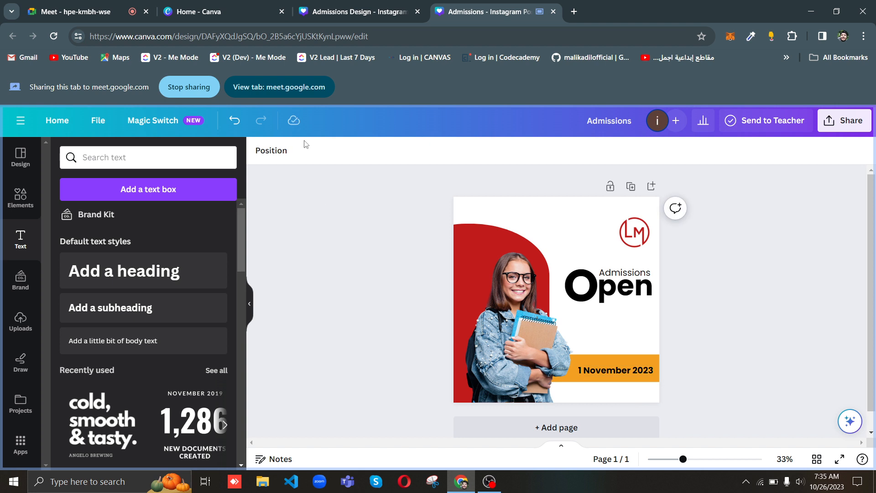
Step: Duplicate the date text slightly above the original and replace the copy's text with "Last Date to Apply"
{"action": "left_click", "coordinate": [600, 371]}
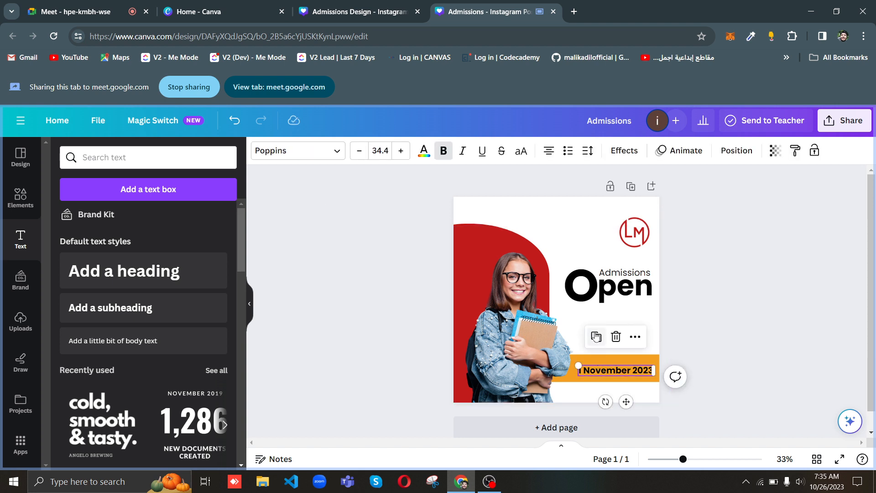
{"action": "mouse_move", "coordinate": [602, 371]}
{"action": "left_mouse_down"}
{"action": "mouse_move", "coordinate": [610, 377]}
{"action": "mouse_move", "coordinate": [606, 363]}
{"action": "left_mouse_up"}
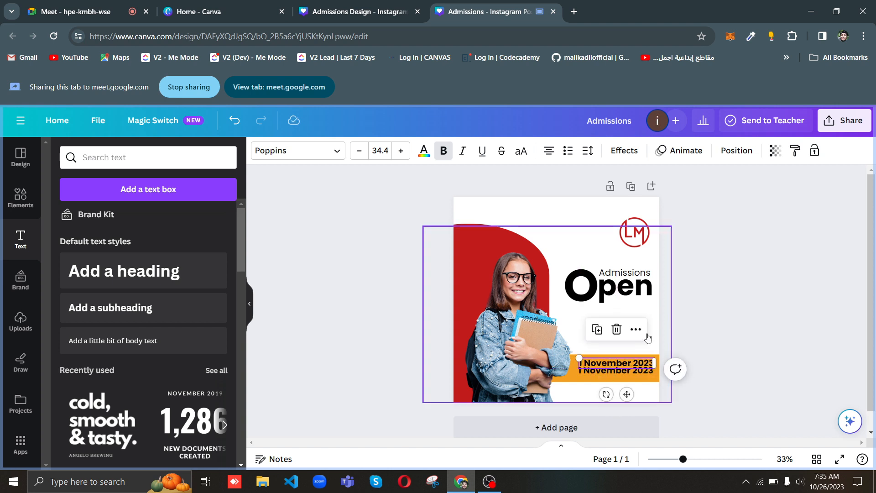
{"action": "double_click", "coordinate": [621, 364]}
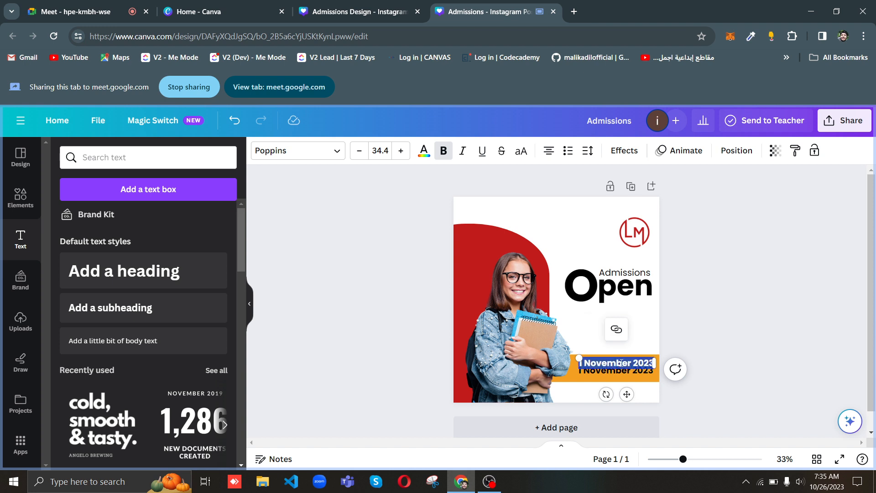
{"action": "type", "text": "Last"}
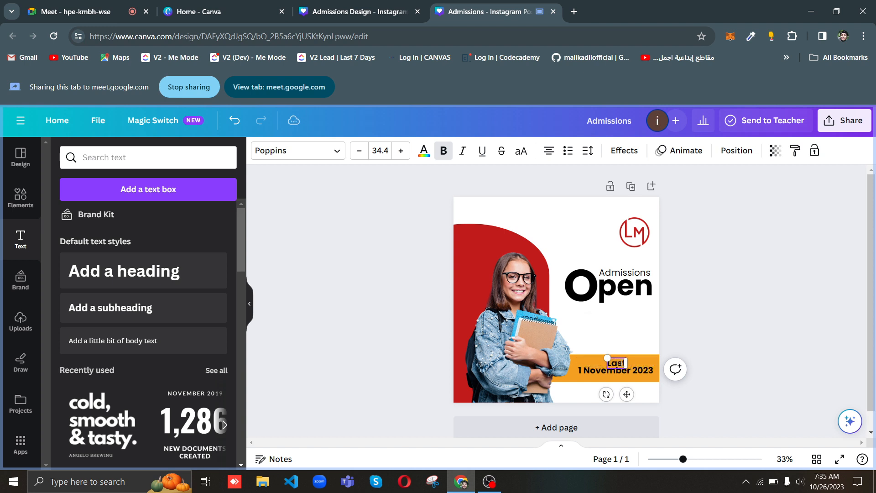
{"action": "type", "text": " date"}
{"action": "key", "text": "BackSpace"}
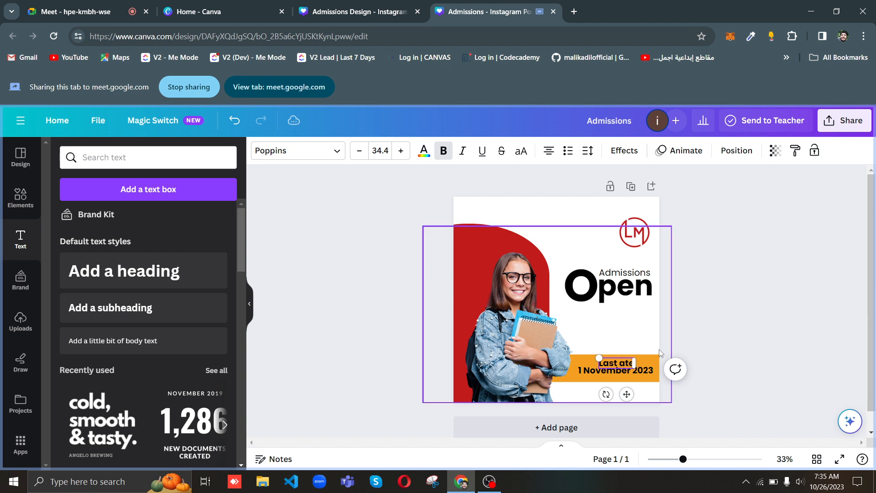
{"action": "type", "text": "Date"}
{"action": "type", "text": " to"}
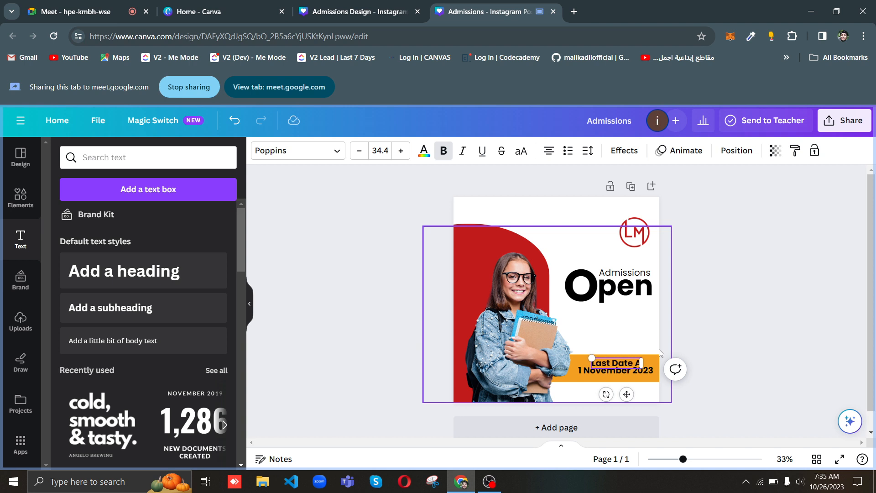
{"action": "type", "text": " App"}
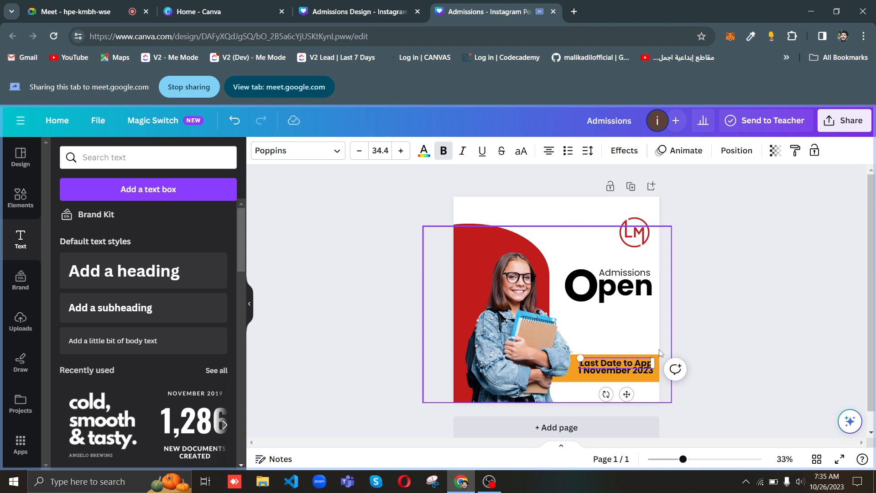
{"action": "type", "text": "ly"}
Step: Right-align the "Last Date to Apply" line above the date on the orange bar, and nudge the date down slightly
{"action": "left_click", "coordinate": [620, 355]}
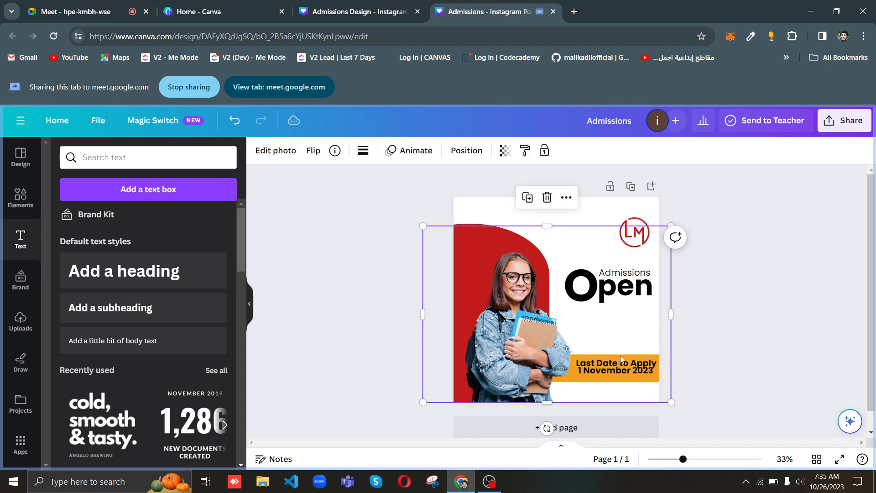
{"action": "left_click_drag", "start_coordinate": [620, 363], "coordinate": [616, 359]}
{"action": "key", "text": "Down"}
{"action": "key", "text": "Down"}
{"action": "key", "text": "Down"}
{"action": "key", "text": "Down"}
{"action": "key", "text": "Down"}
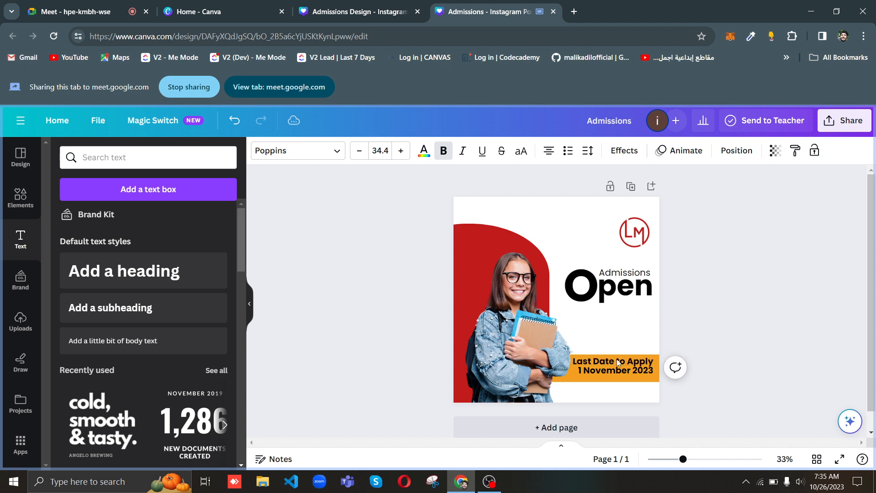
{"action": "left_click", "coordinate": [617, 363]}
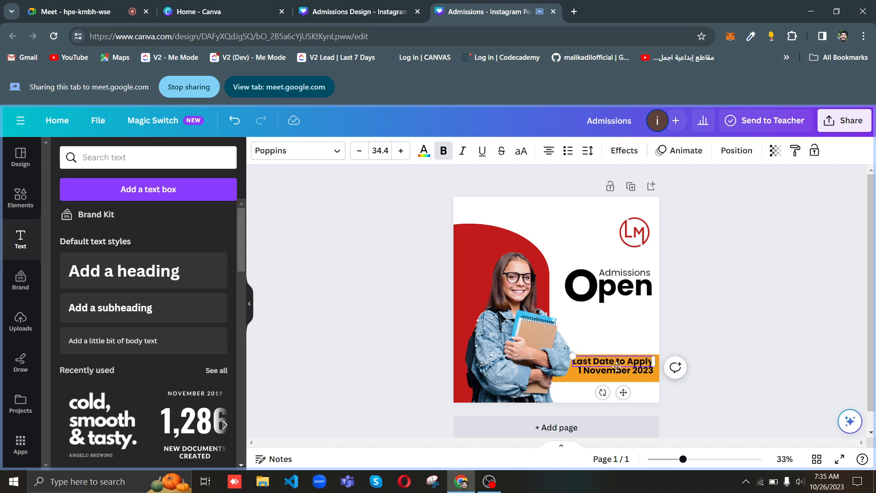
{"action": "key", "text": "Escape"}
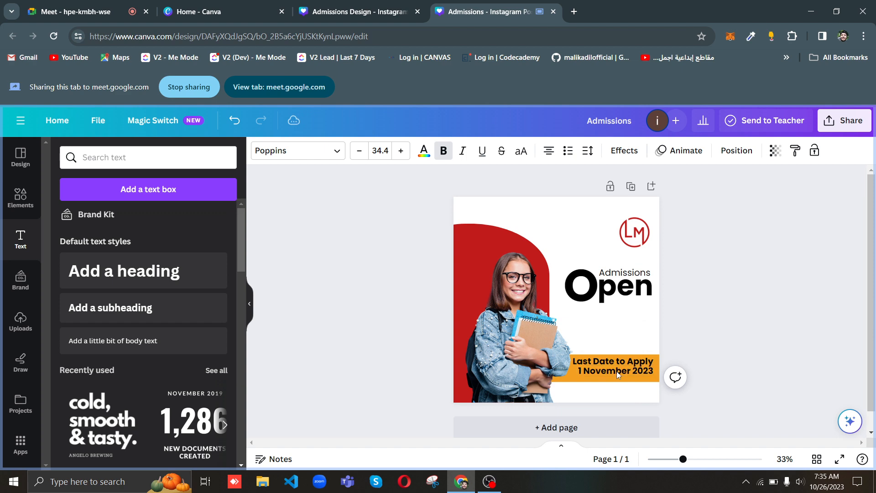
{"action": "left_click", "coordinate": [728, 292]}
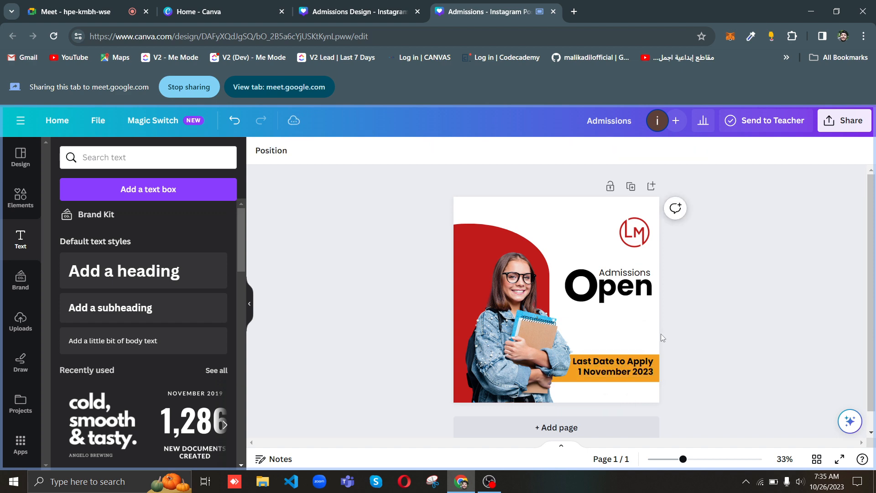
Step: Preview the post with its application deadline full screen, check the shared view in Google Meet, and return to the Canva editor
{"action": "left_click", "coordinate": [839, 458]}
{"action": "left_click", "coordinate": [75, 11]}
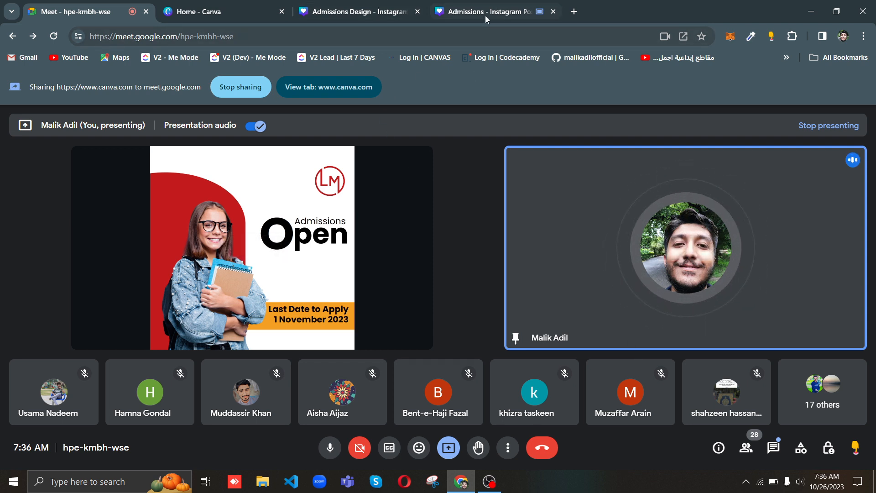
{"action": "mouse_move", "coordinate": [490, 15]}
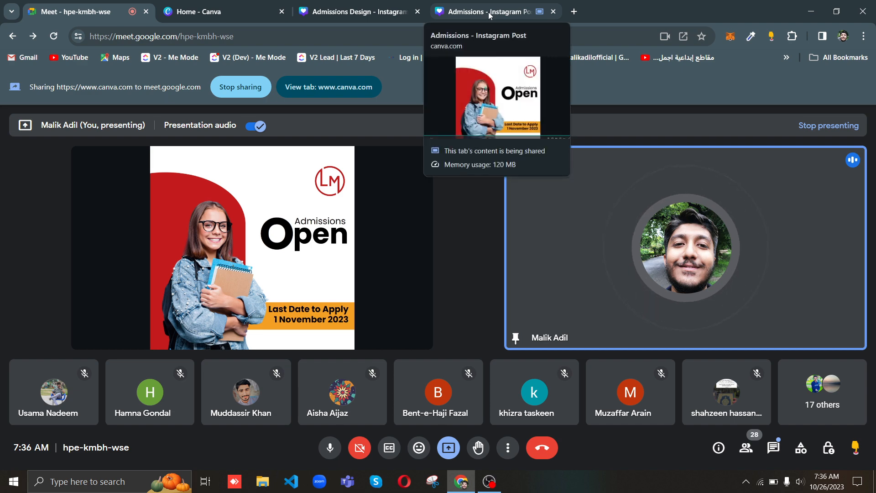
{"action": "left_click", "coordinate": [490, 14]}
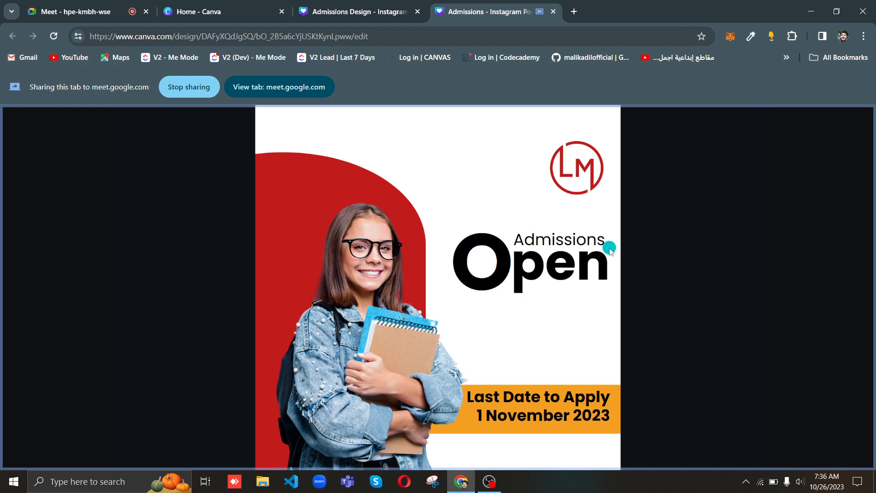
{"action": "key", "text": "Escape"}
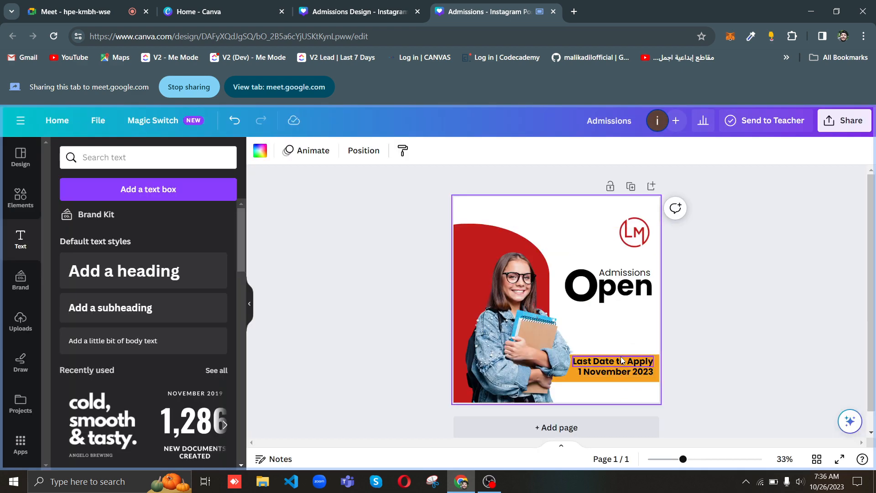
Step: Remove the bold formatting from the "Last Date to Apply" text
{"action": "left_click", "coordinate": [614, 365]}
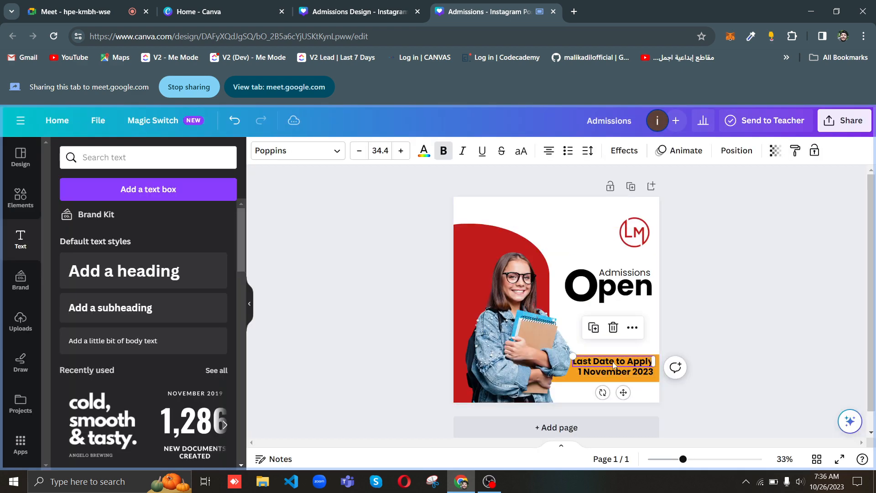
{"action": "left_click", "coordinate": [614, 364]}
{"action": "key", "text": "ctrl+a"}
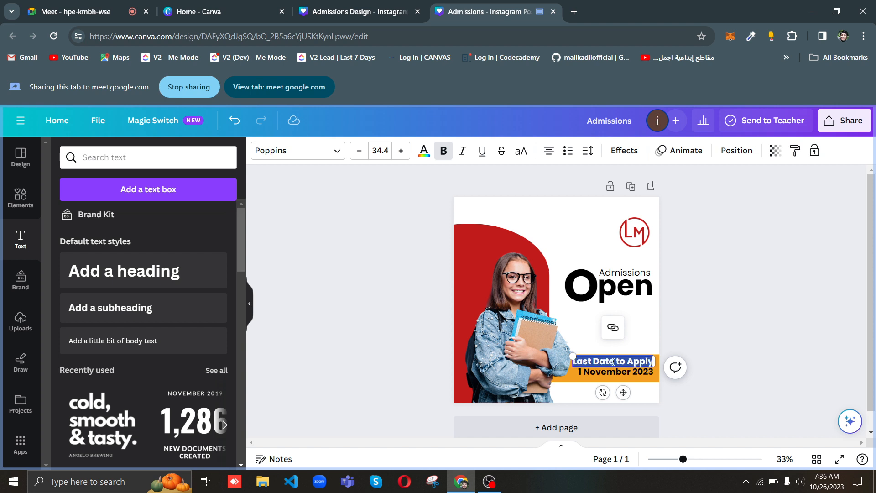
{"action": "left_click", "coordinate": [442, 155]}
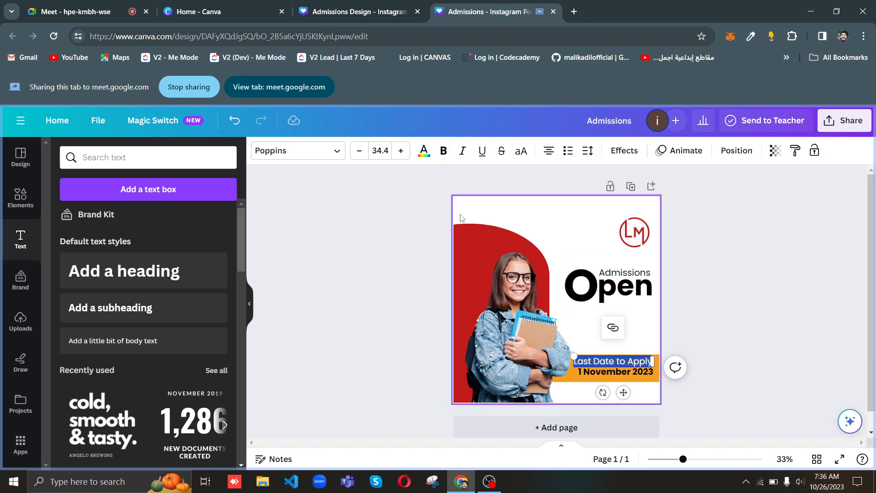
{"action": "left_click", "coordinate": [583, 256]}
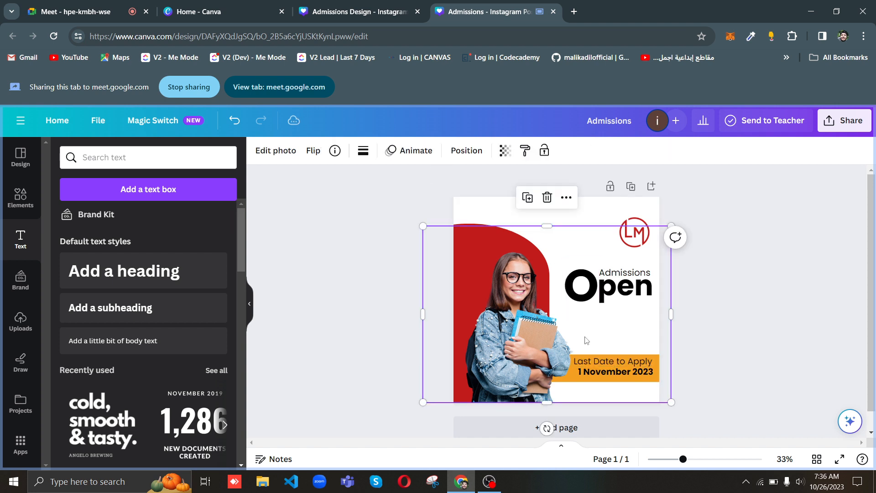
Step: Scale the "Last Date to Apply" text down from its upper-left corner to about size 23.4
{"action": "left_click", "coordinate": [602, 362]}
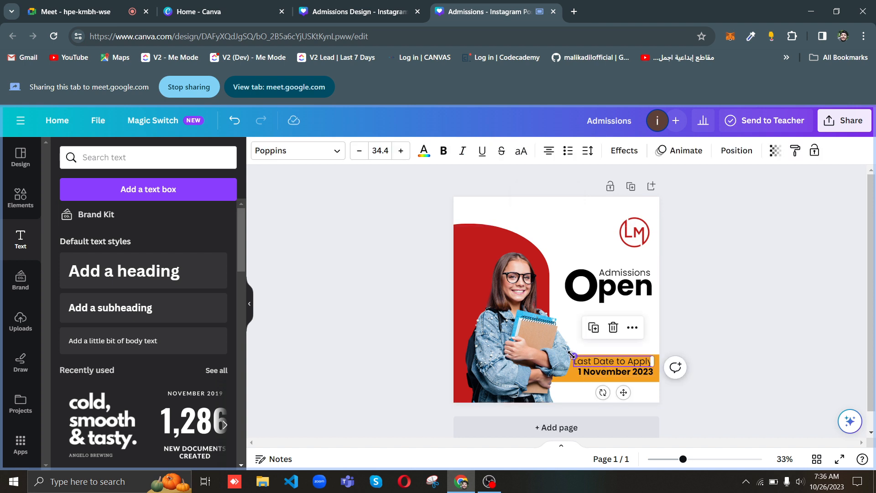
{"action": "left_click_drag", "start_coordinate": [571, 355], "coordinate": [596, 358]}
{"action": "left_click", "coordinate": [583, 349]}
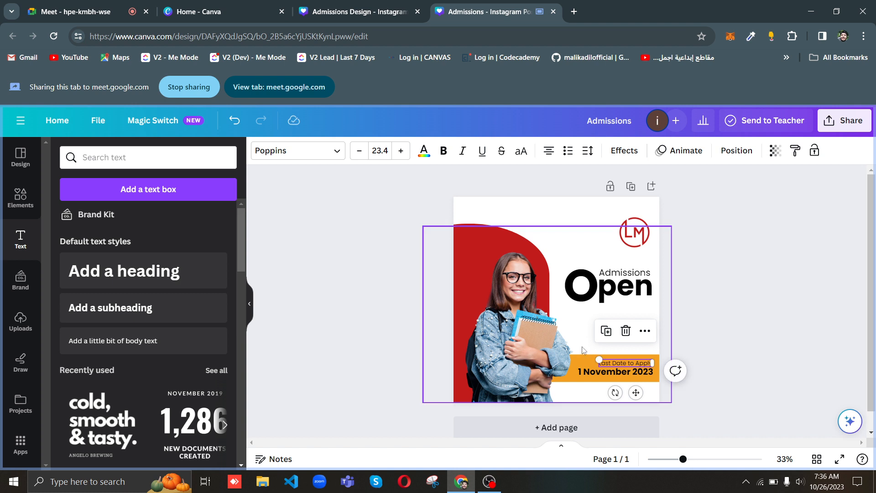
Step: Nudge the "Last Date to Apply" text slightly right and up to line up above the date, then deselect it
{"action": "left_click", "coordinate": [640, 364]}
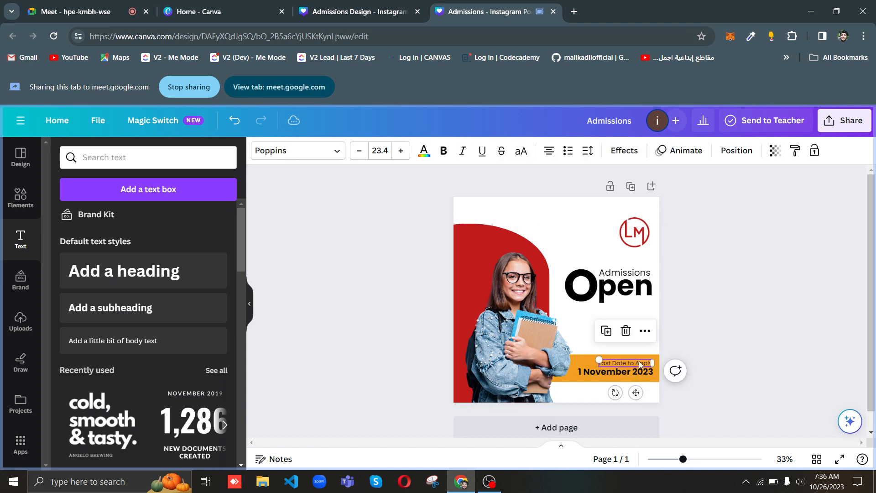
{"action": "key", "text": "Right"}
{"action": "key", "text": "Right"}
{"action": "key", "text": "Right"}
{"action": "key", "text": "Right"}
{"action": "key", "text": "Right"}
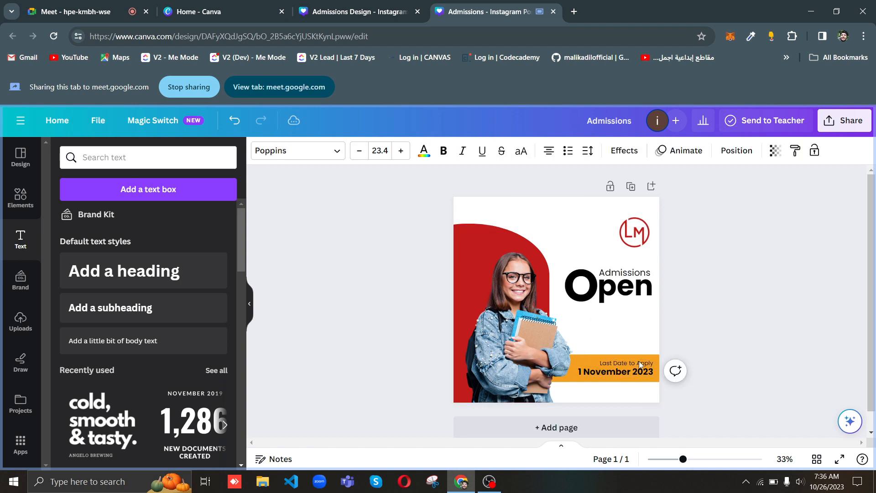
{"action": "key", "text": "Right"}
{"action": "key", "text": "Up"}
{"action": "key", "text": "Up"}
{"action": "key", "text": "Up"}
{"action": "left_click", "coordinate": [767, 324]}
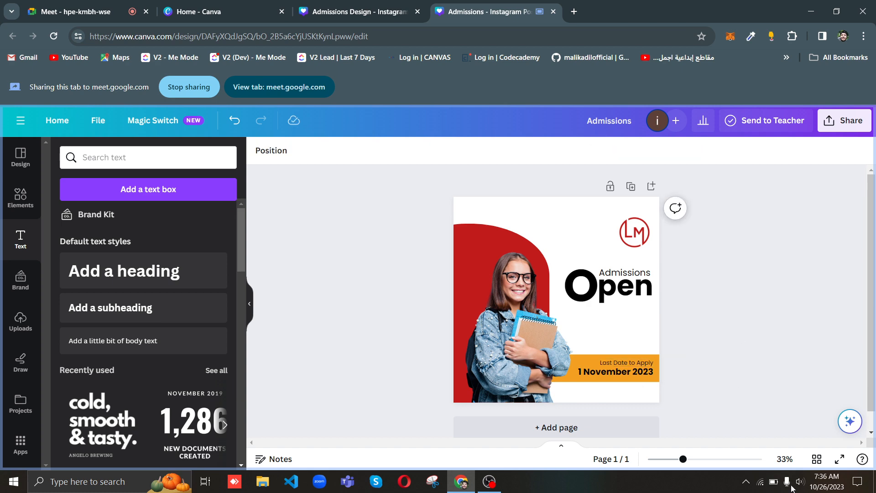
Step: Check the full-screen post as presented in the Google Meet call and return to its Canva editor
{"action": "left_click", "coordinate": [840, 458]}
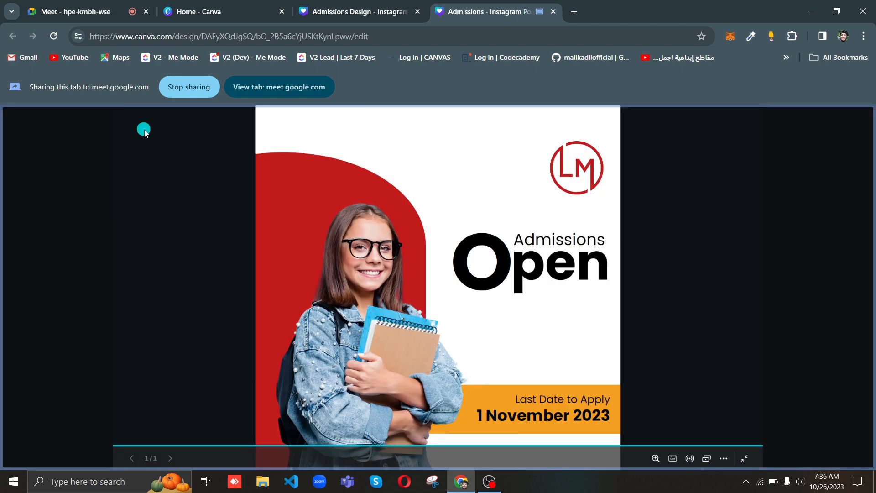
{"action": "left_click", "coordinate": [73, 13]}
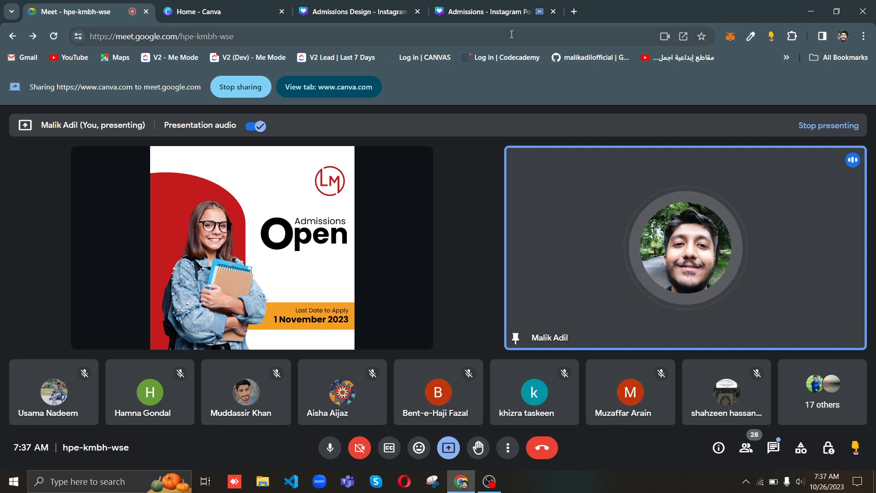
{"action": "mouse_move", "coordinate": [497, 18]}
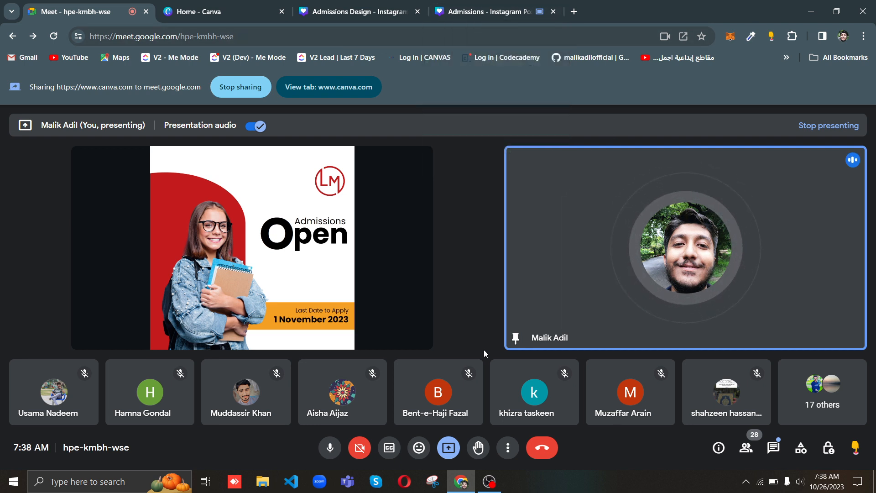
{"action": "left_click", "coordinate": [452, 11]}
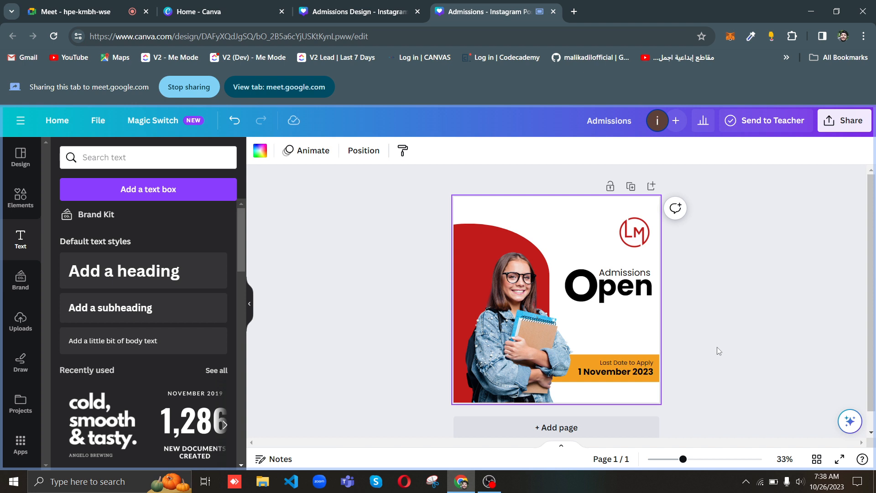
Step: Enlarge the student cut-out slightly from its upper-left corner and deselect it
{"action": "left_click", "coordinate": [511, 323]}
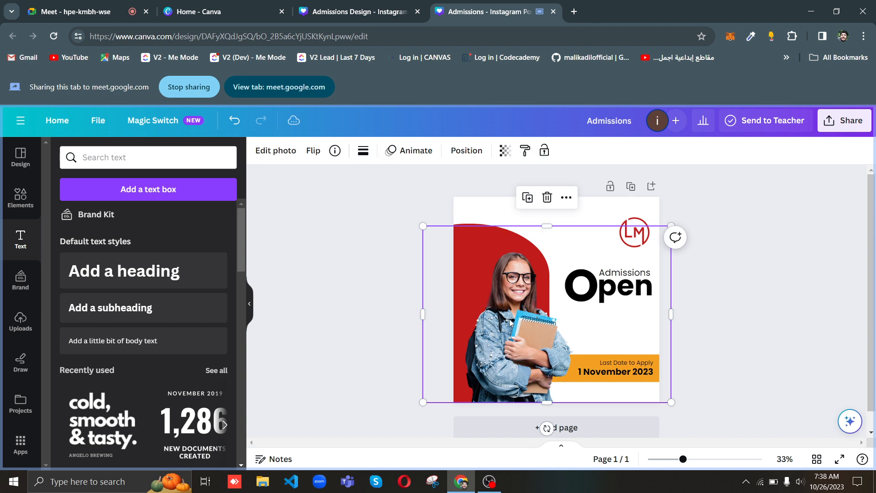
{"action": "left_click_drag", "start_coordinate": [422, 225], "coordinate": [420, 224]}
{"action": "left_click", "coordinate": [401, 266]}
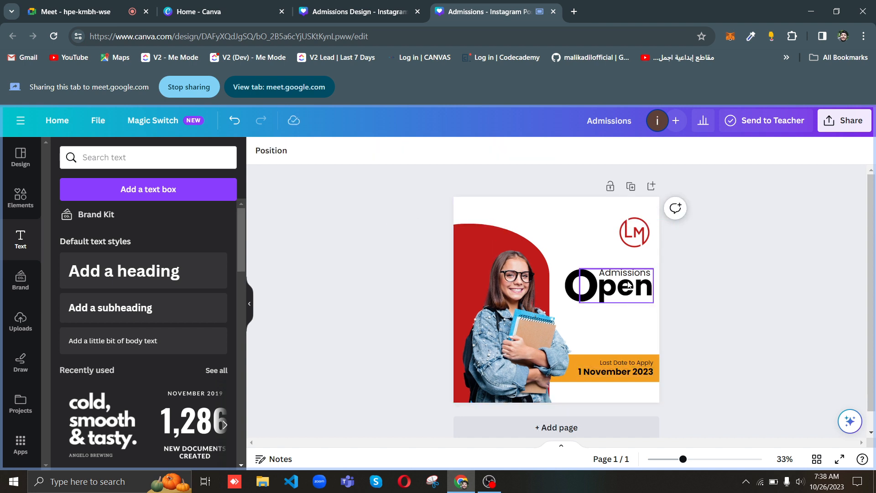
Step: Duplicate the "pen" heading text and place the copy between the "Open" heading and the orange bar
{"action": "left_click", "coordinate": [614, 295]}
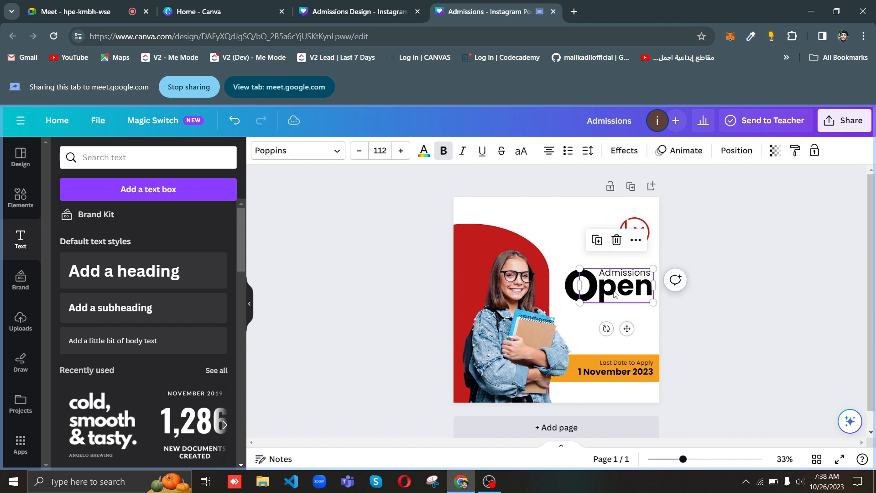
{"action": "left_click", "coordinate": [597, 239]}
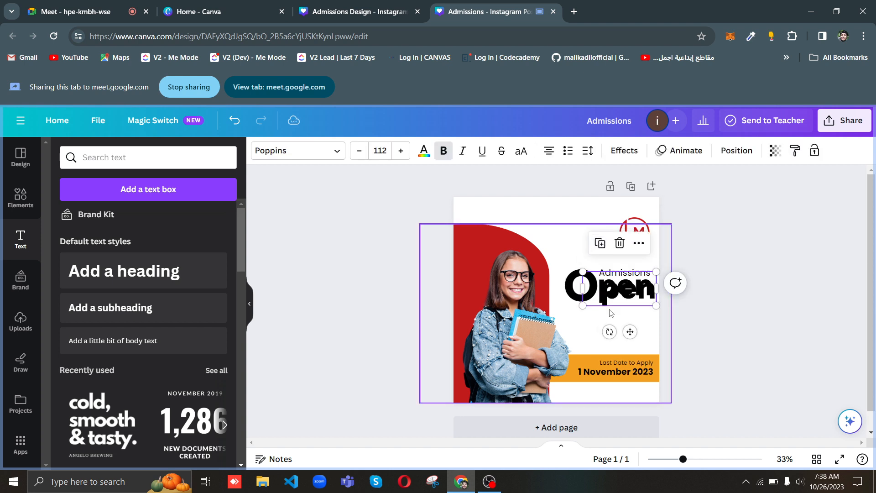
{"action": "left_click_drag", "start_coordinate": [614, 296], "coordinate": [609, 332]}
Step: Replace the duplicated text with "BS & MS"
{"action": "double_click", "coordinate": [609, 329]}
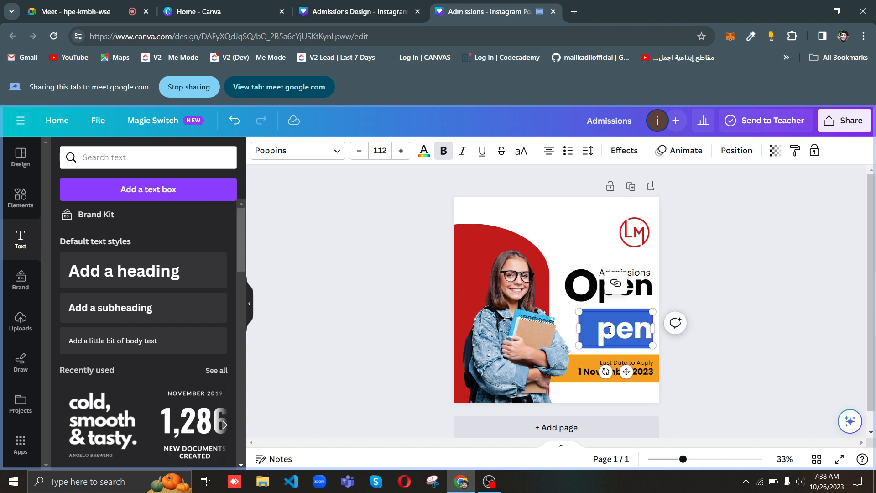
{"action": "type", "text": "BB"}
{"action": "key", "text": "BackSpace"}
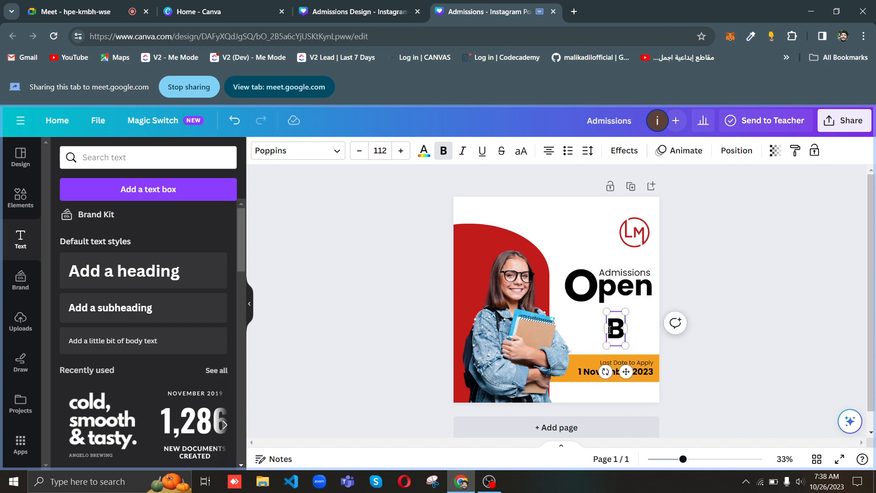
{"action": "type", "text": "S"}
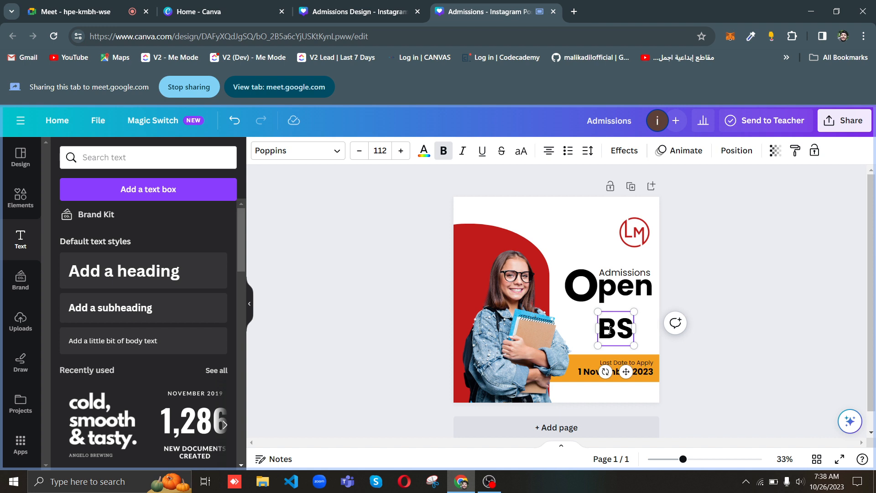
{"action": "type", "text": " -"}
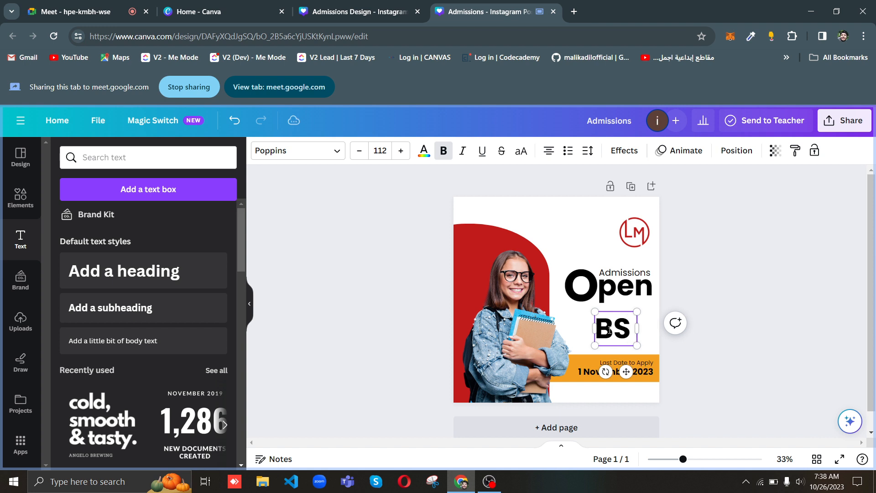
{"action": "key", "text": "BackSpace"}
{"action": "key", "text": "BackSpace"}
{"action": "type", "text": "& MS"}
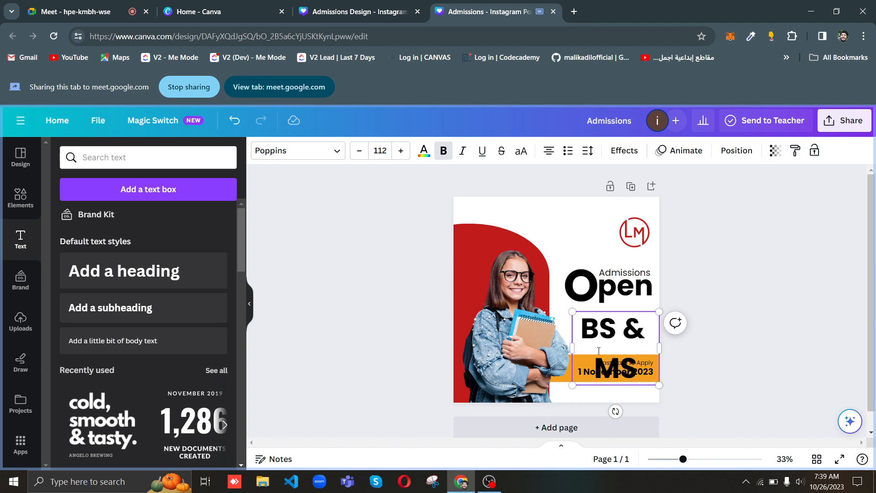
Step: Set the font size of the "BS & MS" text to 60 and deselect it
{"action": "left_click", "coordinate": [380, 149]}
{"action": "type", "text": "60"}
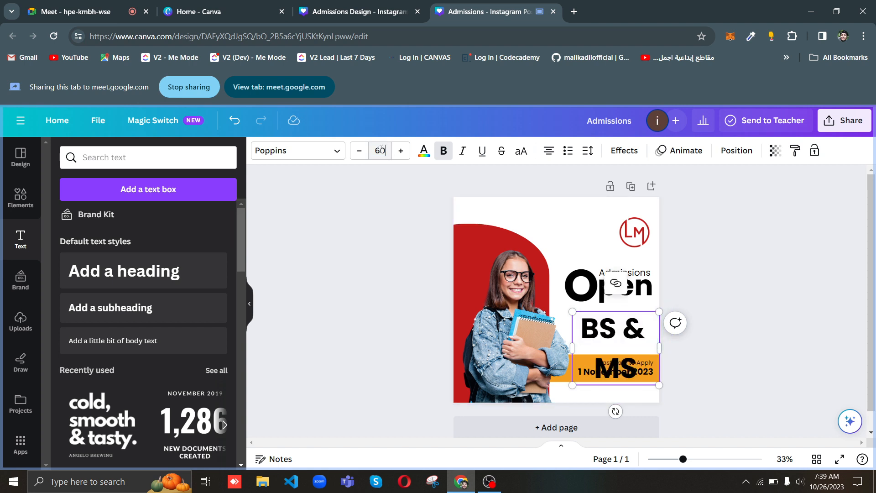
{"action": "key", "text": "Return"}
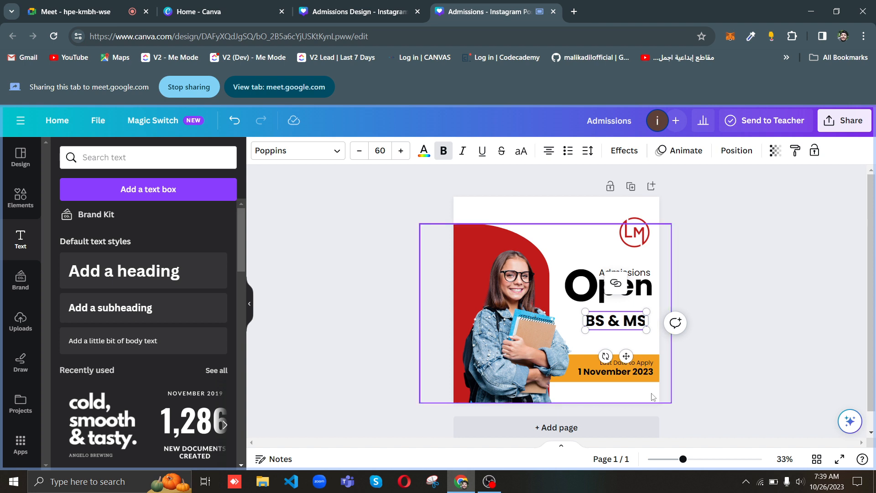
{"action": "left_click", "coordinate": [741, 215]}
Step: Move the "BS & MS" text slightly down and right, aligning its right edge with the "Admissions" text
{"action": "left_click_drag", "start_coordinate": [616, 320], "coordinate": [623, 329]}
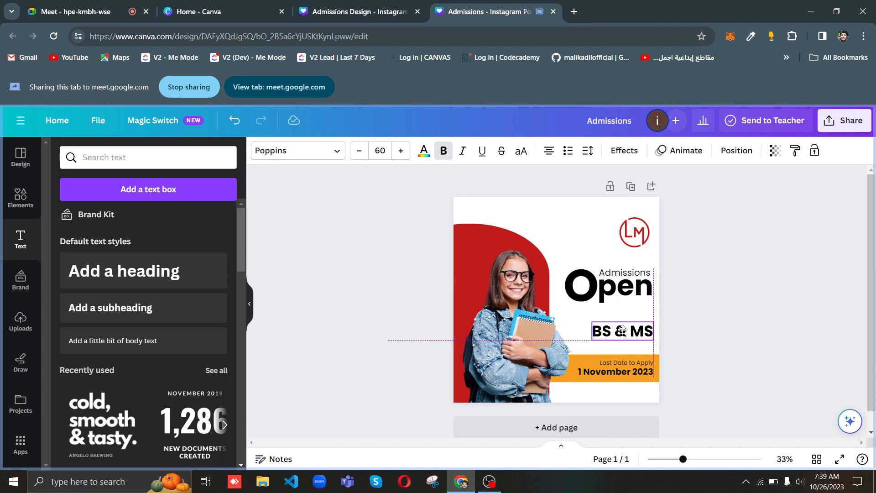
{"action": "left_click_drag", "start_coordinate": [622, 329], "coordinate": [621, 329]}
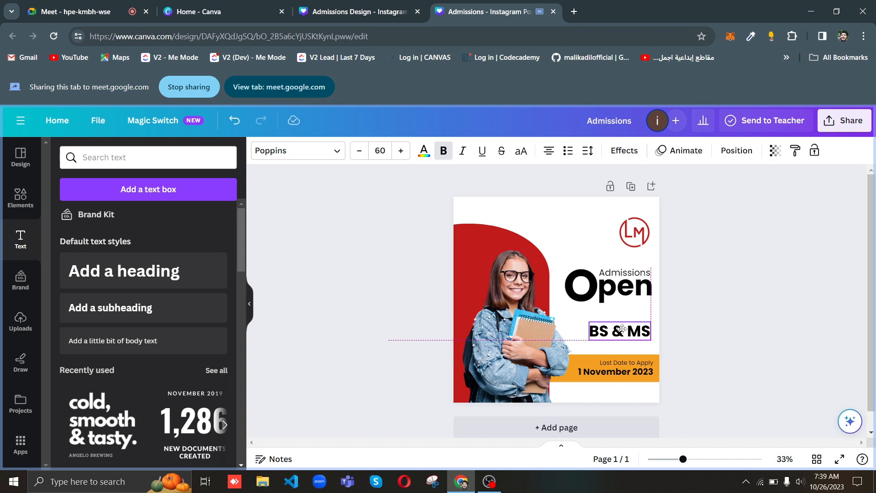
{"action": "left_click_drag", "start_coordinate": [622, 328], "coordinate": [622, 328]}
{"action": "left_click", "coordinate": [710, 256]}
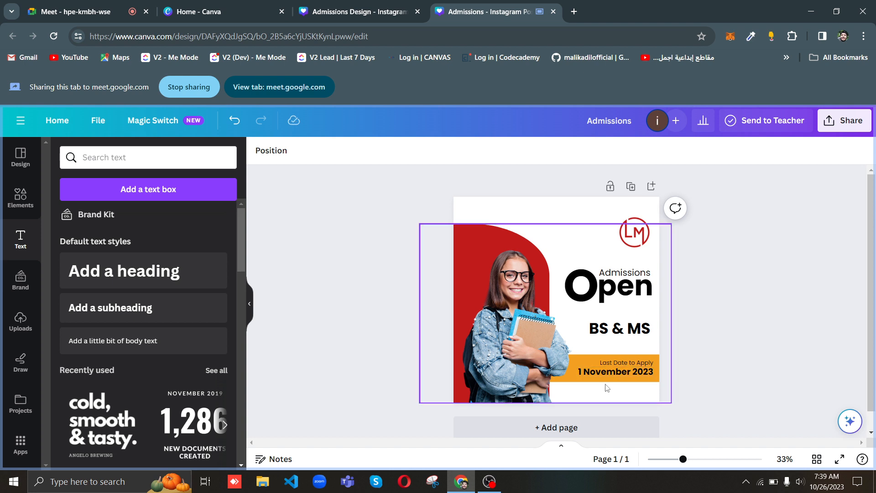
Step: Select the date and "Last Date to Apply" texts together and shift them slightly left to align with the right edge of "BS & MS"
{"action": "left_click", "coordinate": [618, 371]}
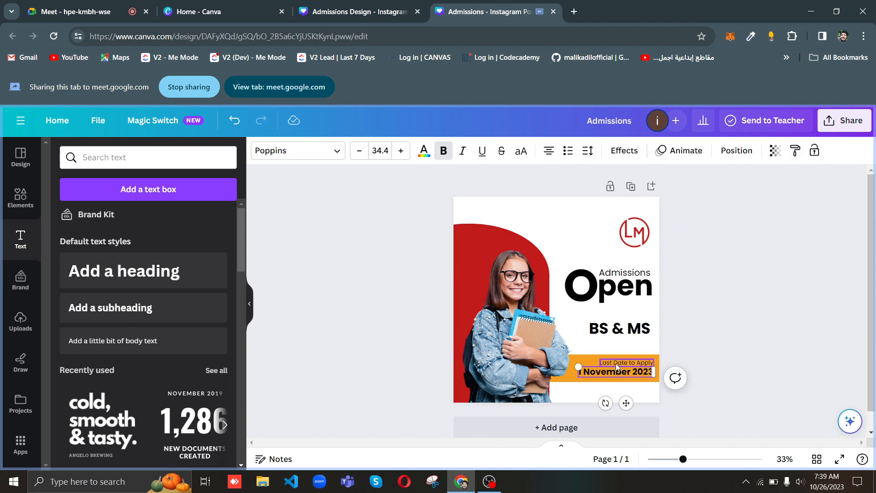
{"action": "left_click", "coordinate": [617, 365], "text": "shift"}
{"action": "left_click_drag", "start_coordinate": [615, 366], "coordinate": [613, 364]}
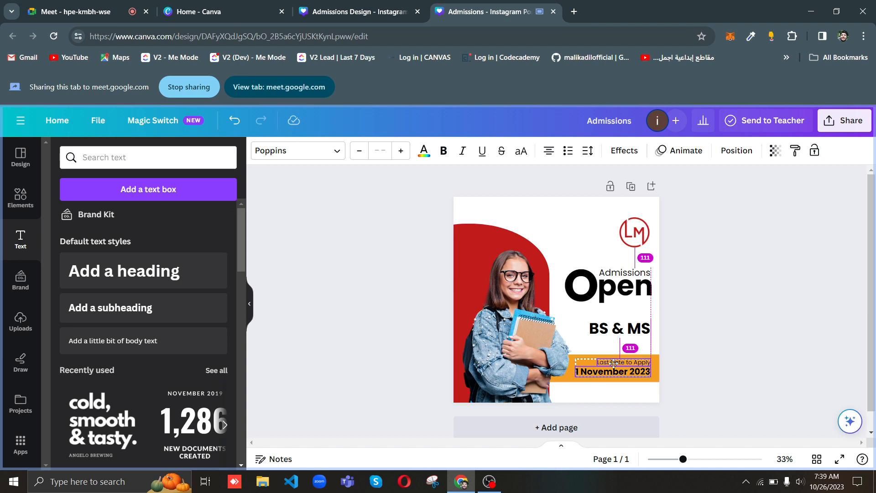
{"action": "left_click_drag", "start_coordinate": [613, 364], "coordinate": [613, 363]}
{"action": "left_click_drag", "start_coordinate": [615, 363], "coordinate": [616, 367]}
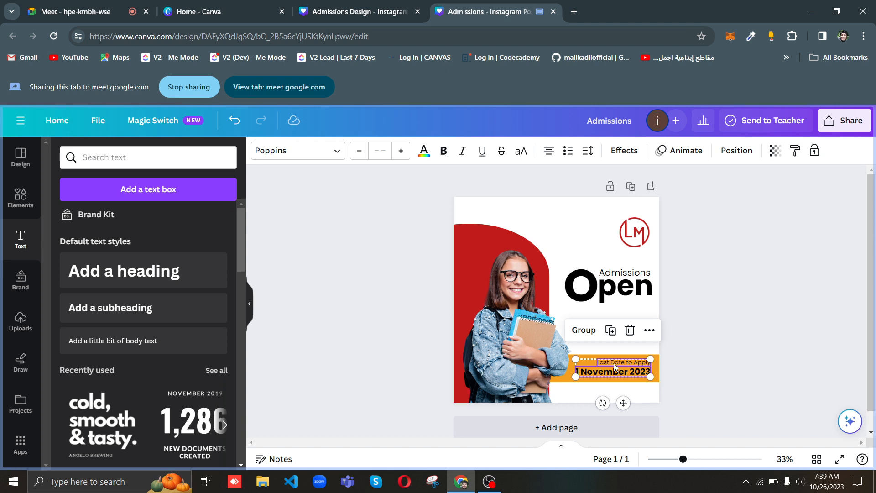
{"action": "left_click", "coordinate": [391, 213]}
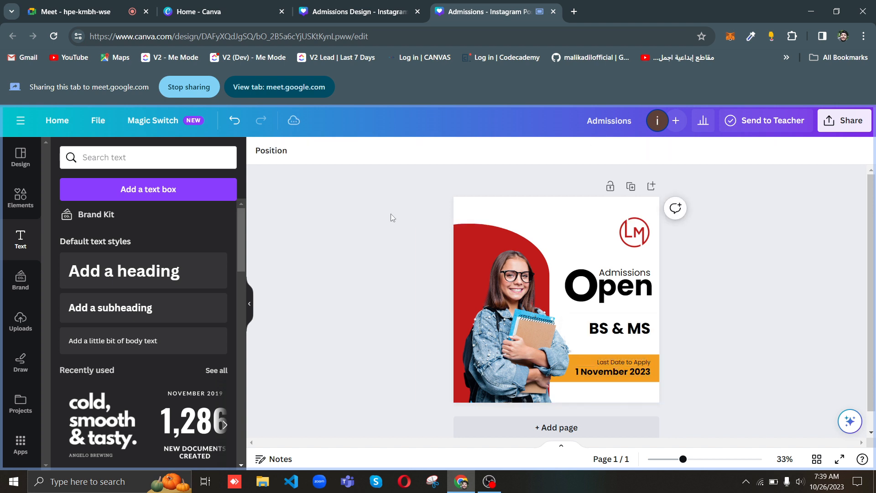
Step: Scale the "BS & MS" text up to about size 63.3 and lower it slightly toward the orange bar
{"action": "left_click", "coordinate": [633, 331]}
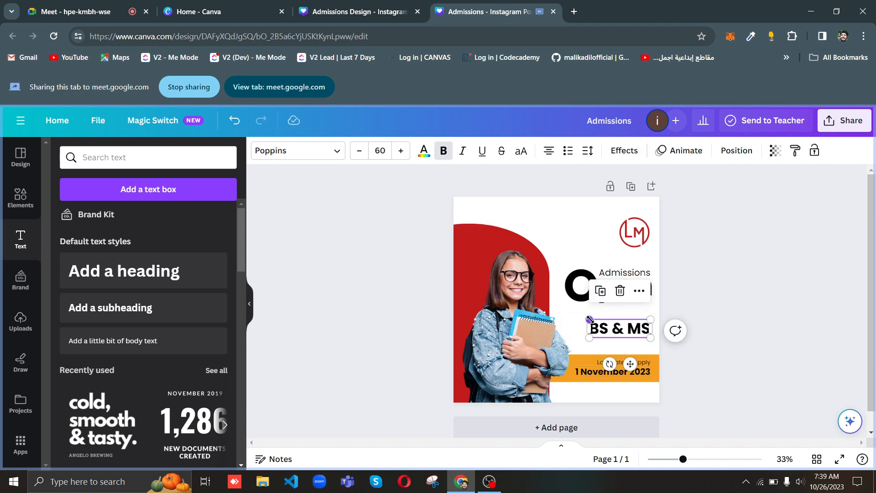
{"action": "left_click_drag", "start_coordinate": [590, 319], "coordinate": [626, 332]}
{"action": "left_click", "coordinate": [705, 292]}
{"action": "left_click", "coordinate": [364, 299]}
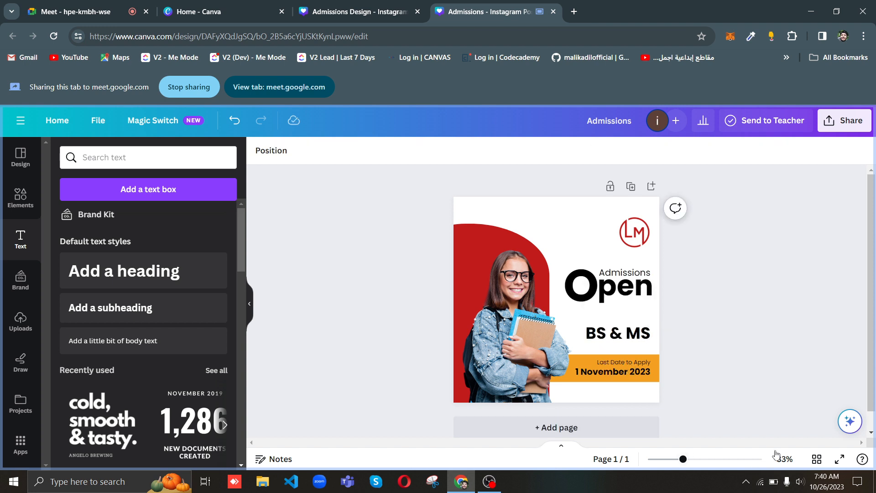
Step: Recolour the "BS & MS" text with the document's red and deselect it
{"action": "left_click", "coordinate": [607, 331]}
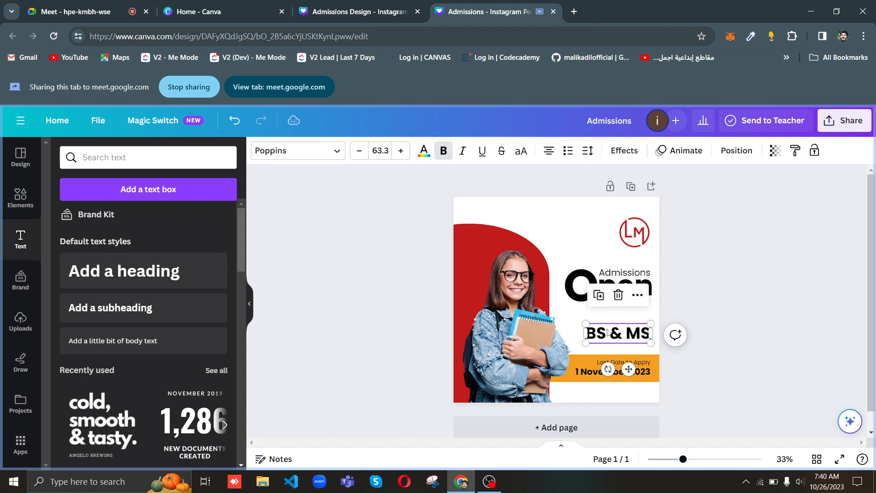
{"action": "left_click", "coordinate": [608, 331]}
{"action": "key", "text": "ctrl+a"}
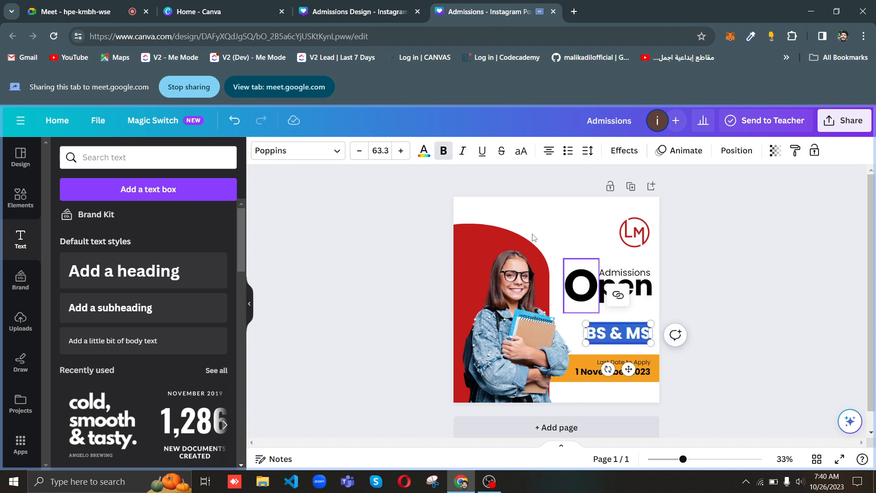
{"action": "left_click", "coordinate": [424, 152]}
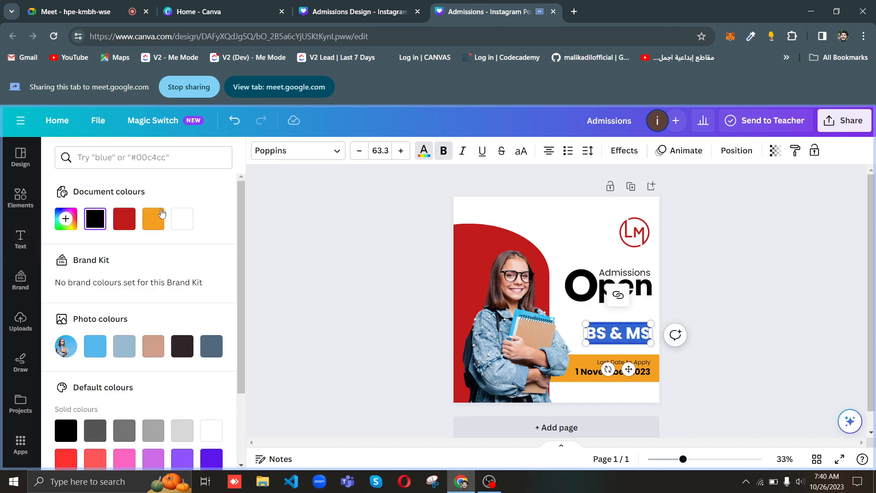
{"action": "left_click", "coordinate": [124, 219]}
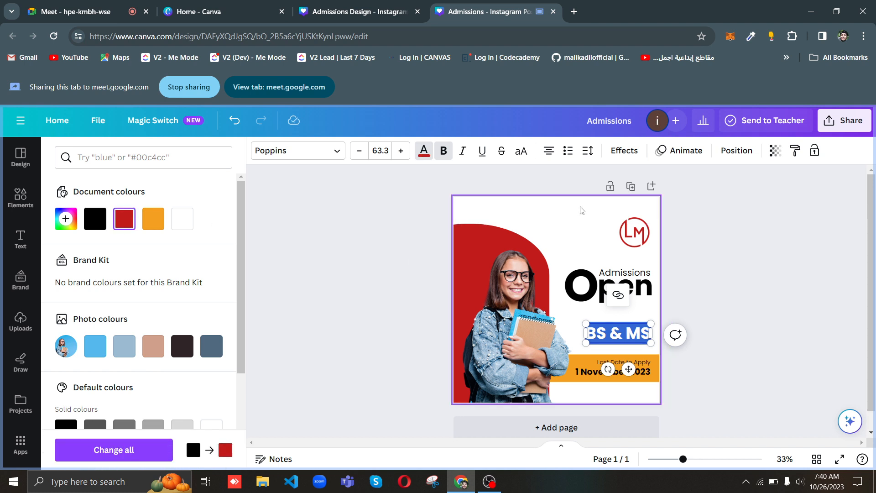
{"action": "left_click", "coordinate": [563, 222]}
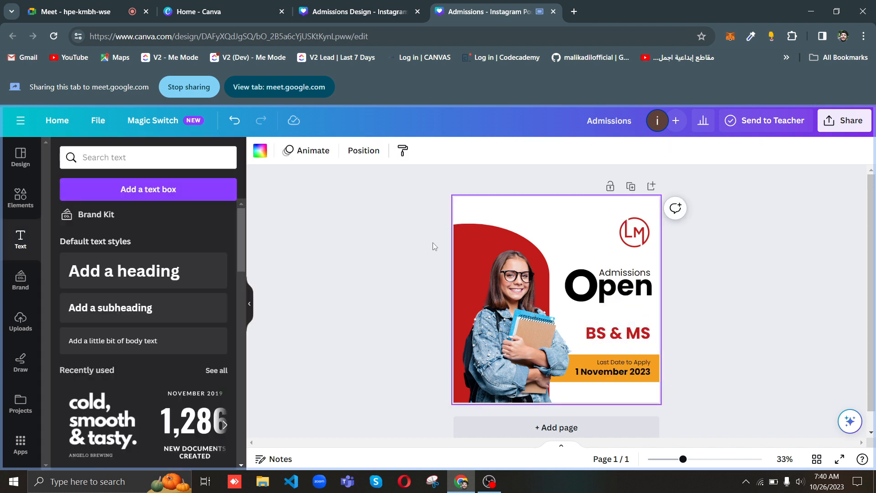
{"action": "left_click", "coordinate": [399, 251]}
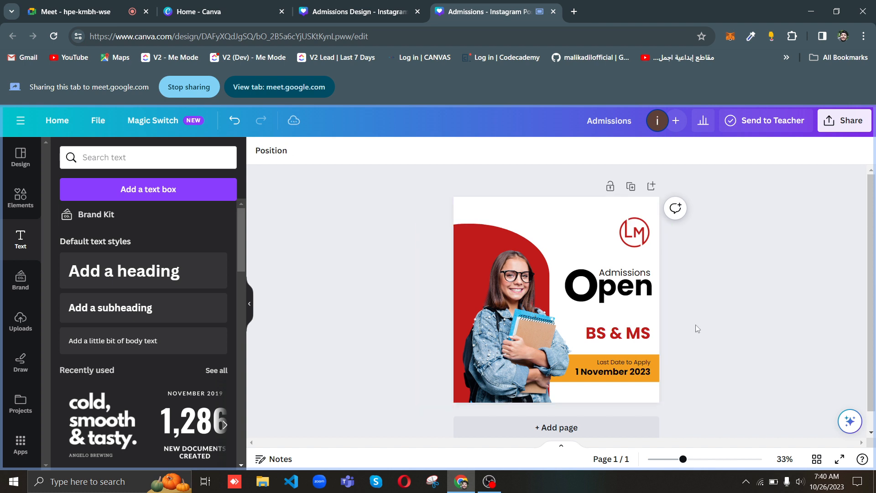
Step: Try the Poppins Black weight on the "BS & MS" text and settle on ExtraBold
{"action": "left_click", "coordinate": [621, 336]}
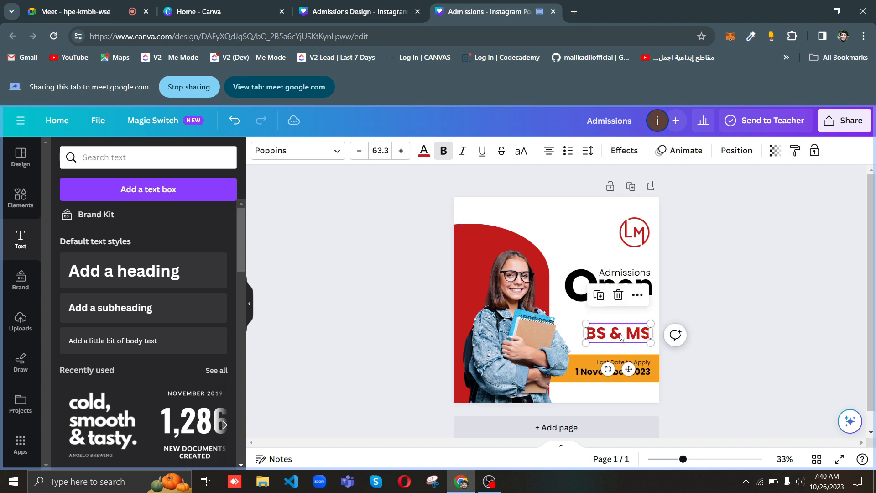
{"action": "left_click", "coordinate": [336, 152]}
{"action": "left_click", "coordinate": [63, 249]}
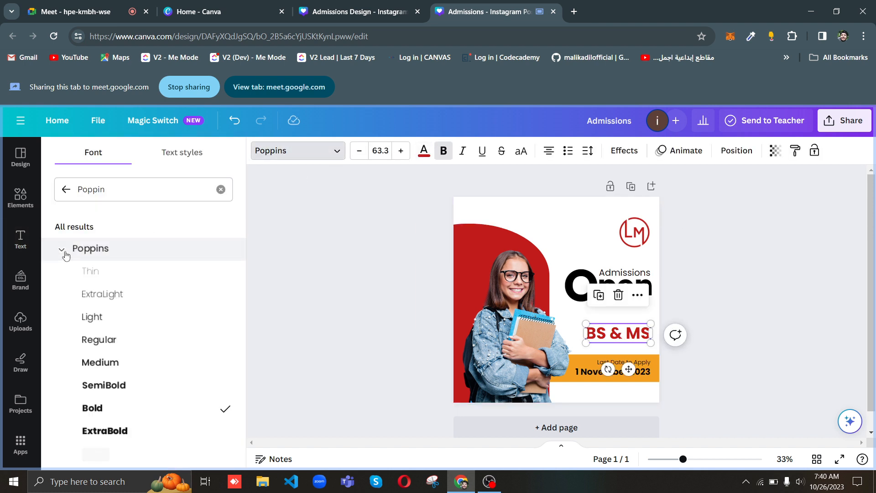
{"action": "left_click", "coordinate": [86, 430]}
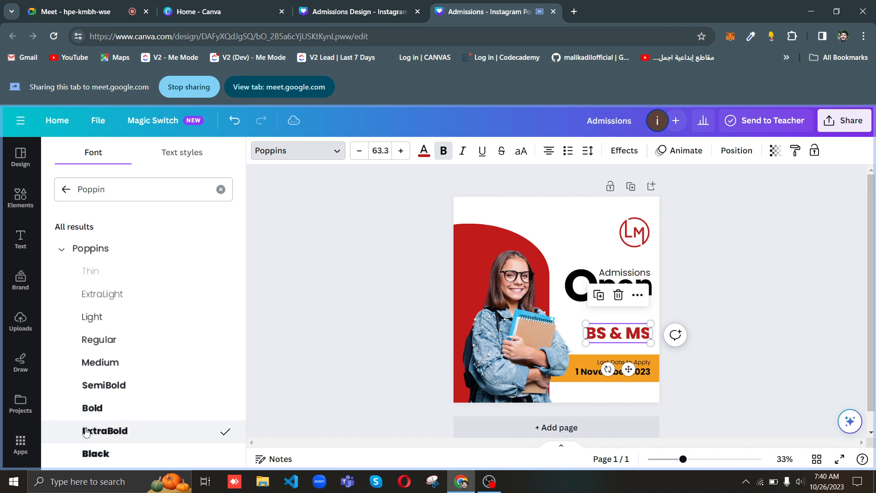
{"action": "left_click", "coordinate": [97, 455]}
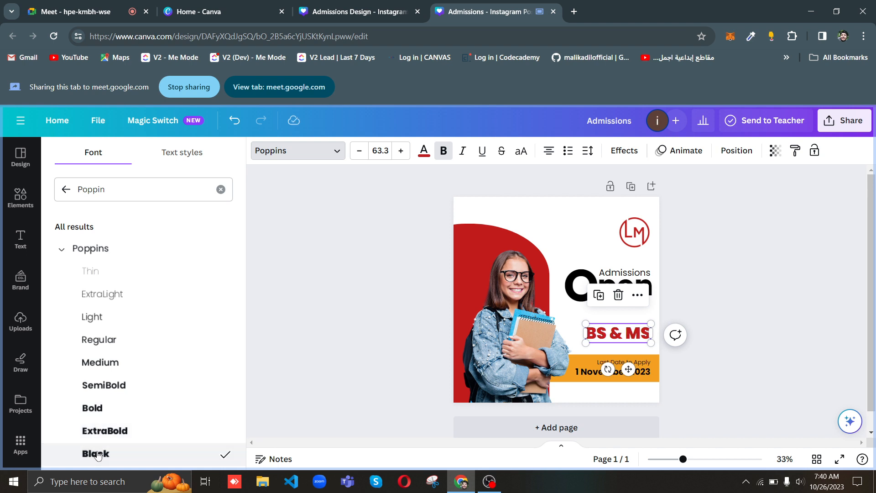
{"action": "left_click", "coordinate": [97, 430]}
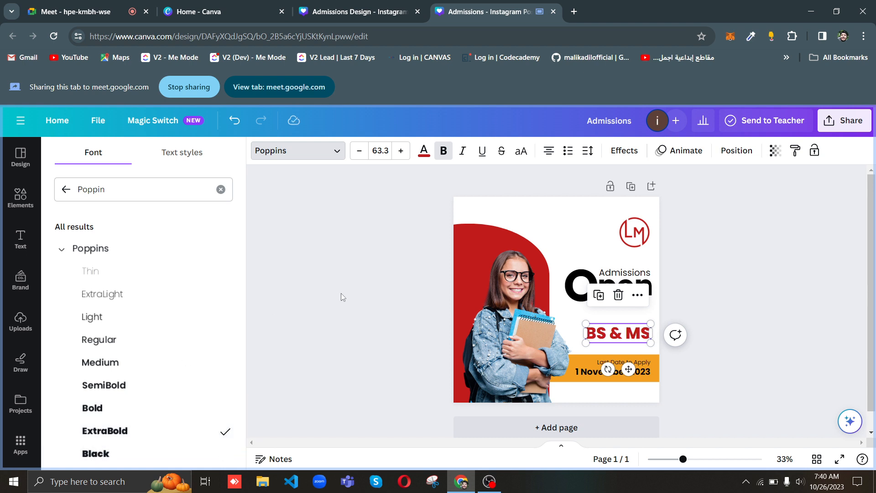
Step: Deselect the text, preview the post full screen and check how it is presented in the Google Meet call
{"action": "left_click", "coordinate": [341, 292]}
{"action": "left_click", "coordinate": [751, 280]}
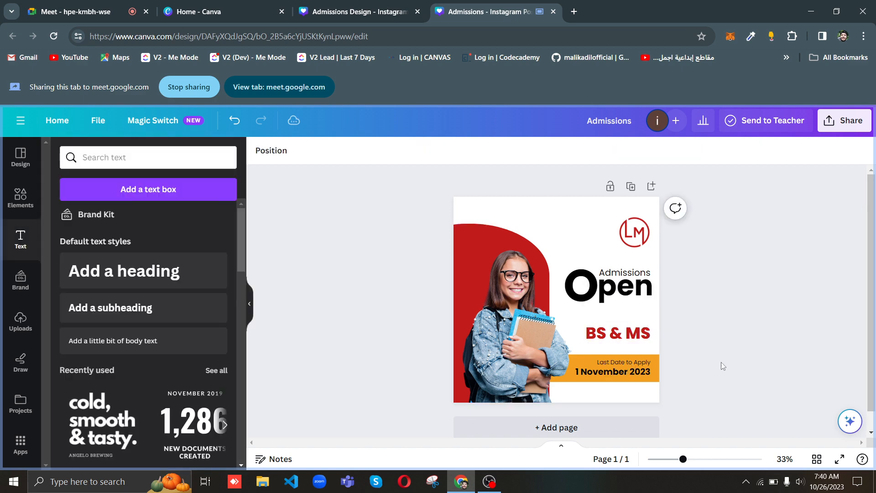
{"action": "left_click", "coordinate": [840, 460]}
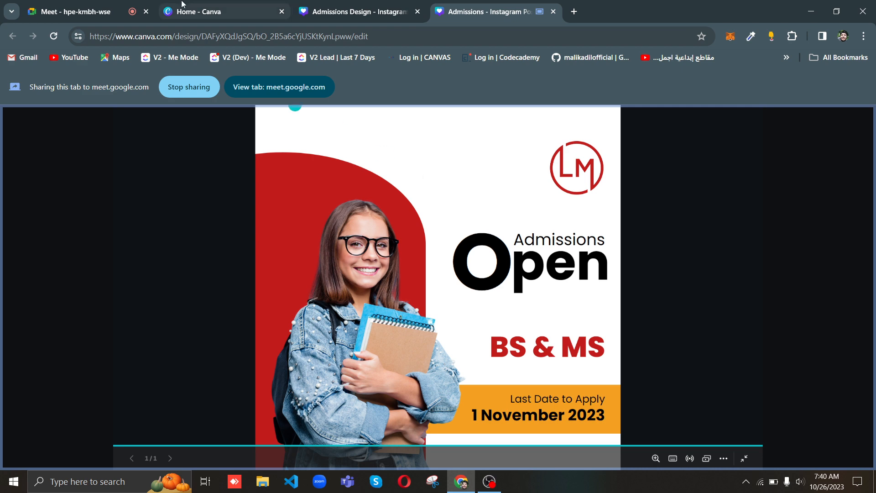
{"action": "left_click", "coordinate": [87, 13]}
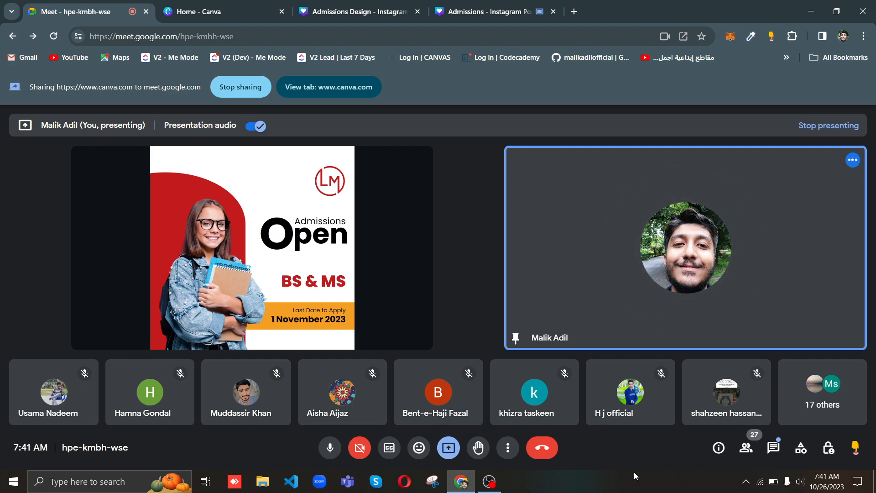
{"action": "left_click", "coordinate": [488, 10]}
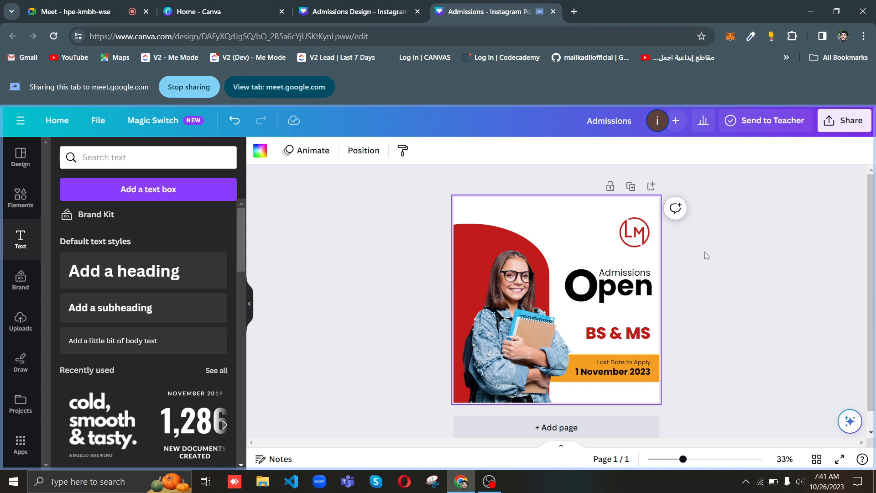
Step: Search the text styles and font combinations for "contact us"
{"action": "left_click", "coordinate": [110, 157]}
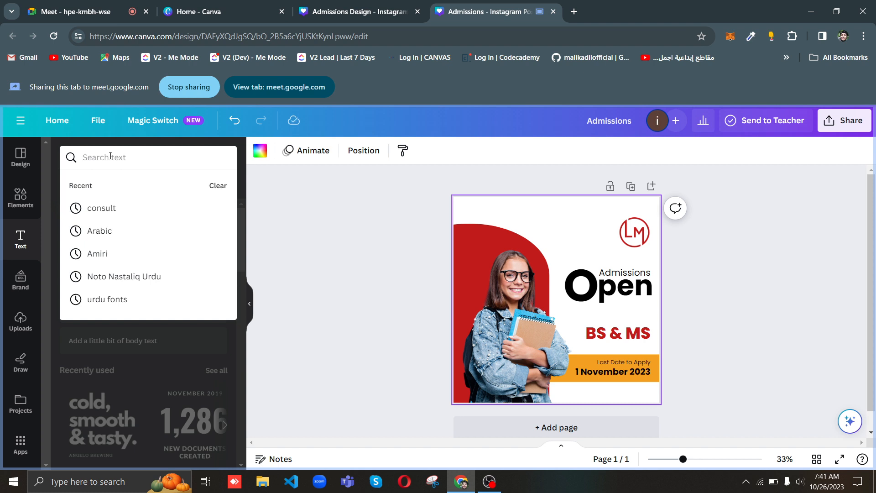
{"action": "type", "text": "cont"}
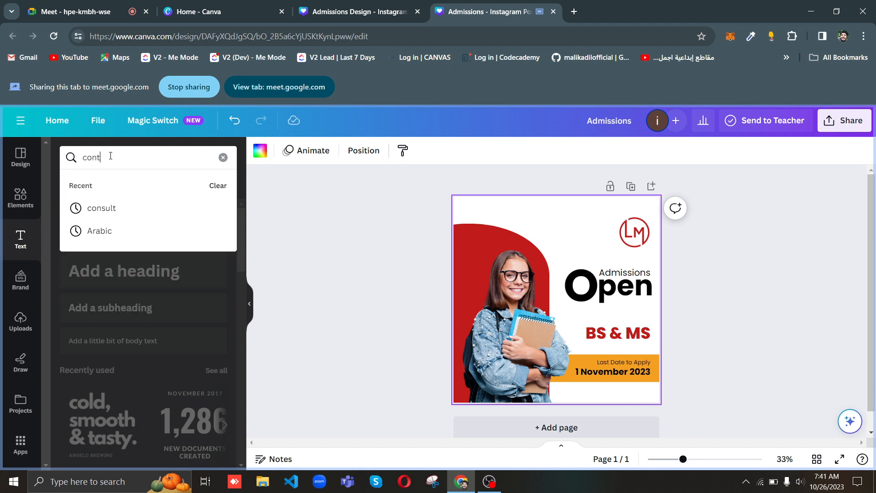
{"action": "type", "text": "act us"}
{"action": "key", "text": "Return"}
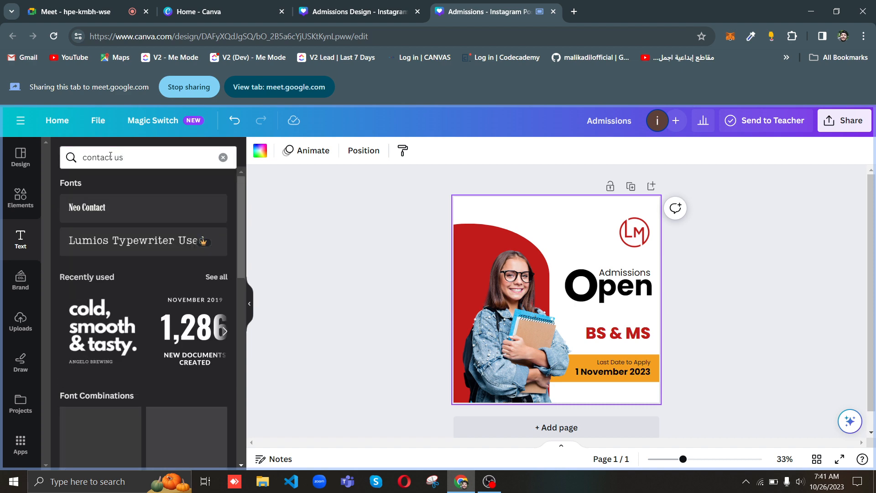
Step: Search the graphics elements for "contact us" and browse the results for a suitable contact button
{"action": "left_click", "coordinate": [21, 206]}
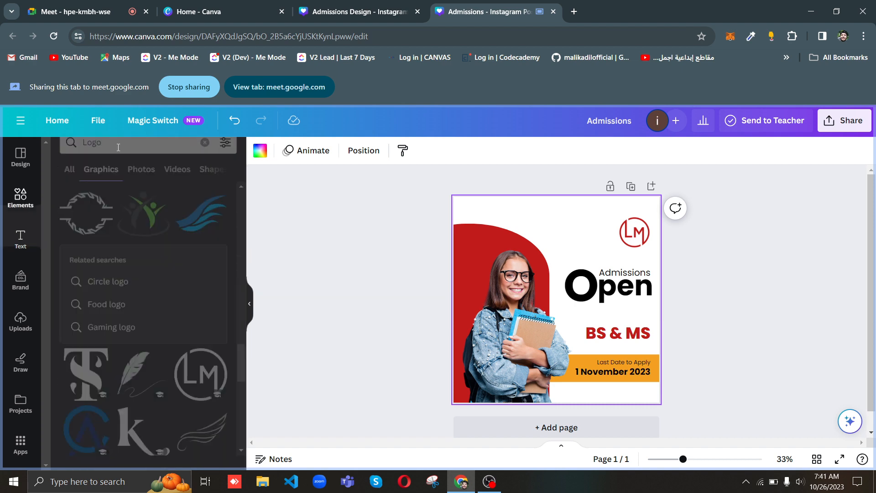
{"action": "left_click_drag", "start_coordinate": [145, 152], "coordinate": [39, 165]}
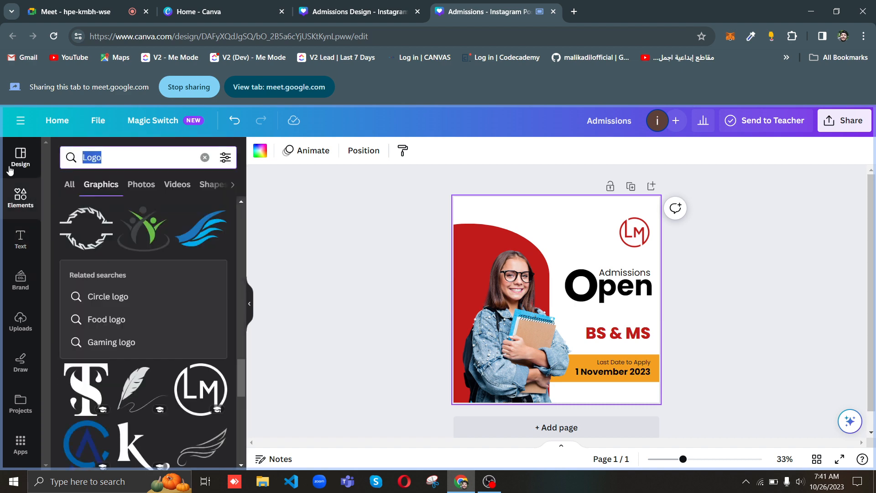
{"action": "type", "text": "contact us"}
{"action": "key", "text": "Return"}
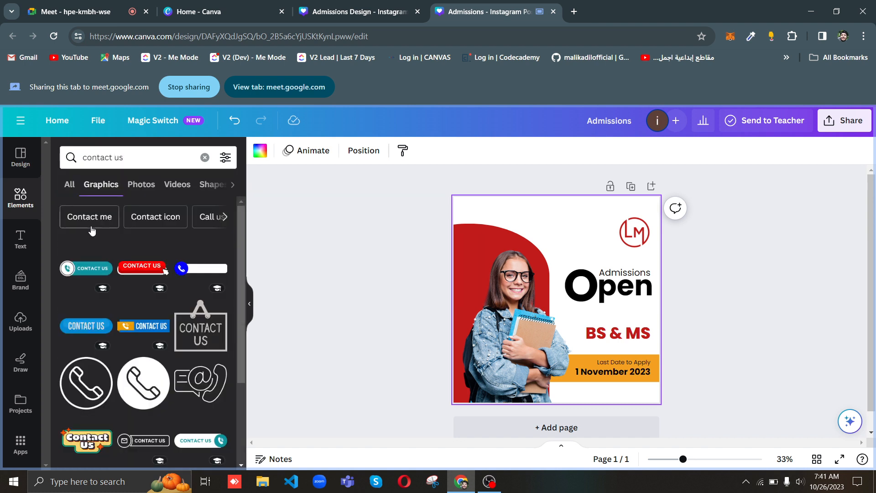
{"action": "left_click_drag", "start_coordinate": [240, 258], "coordinate": [241, 439]}
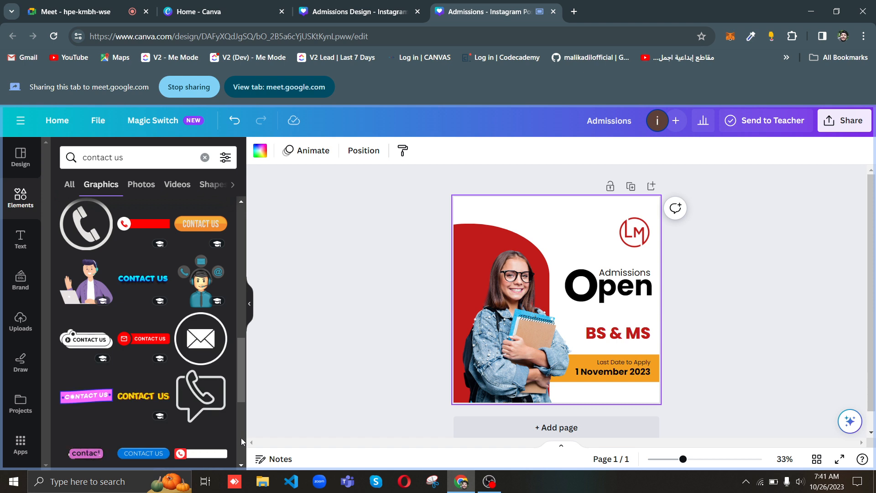
{"action": "left_click_drag", "start_coordinate": [239, 381], "coordinate": [241, 492]}
{"action": "scroll", "coordinate": [242, 428], "scroll_direction": "down", "scroll_amount": 5}
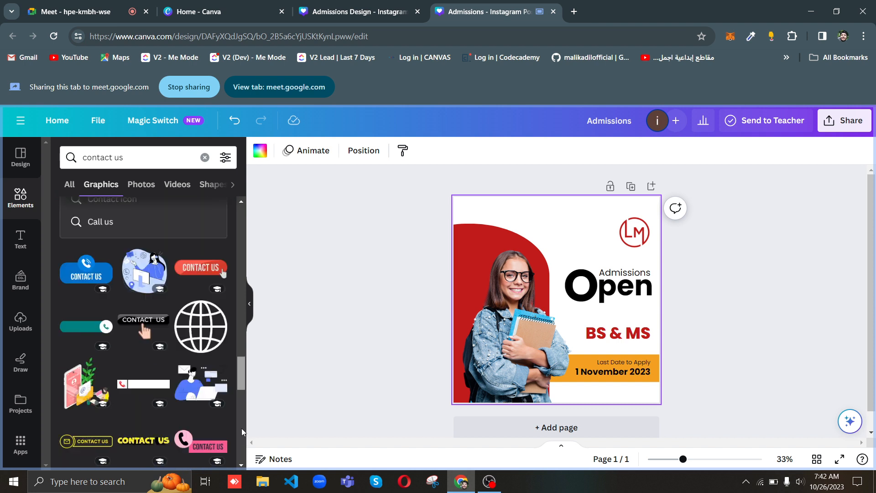
{"action": "scroll", "coordinate": [240, 435], "scroll_direction": "down", "scroll_amount": 3}
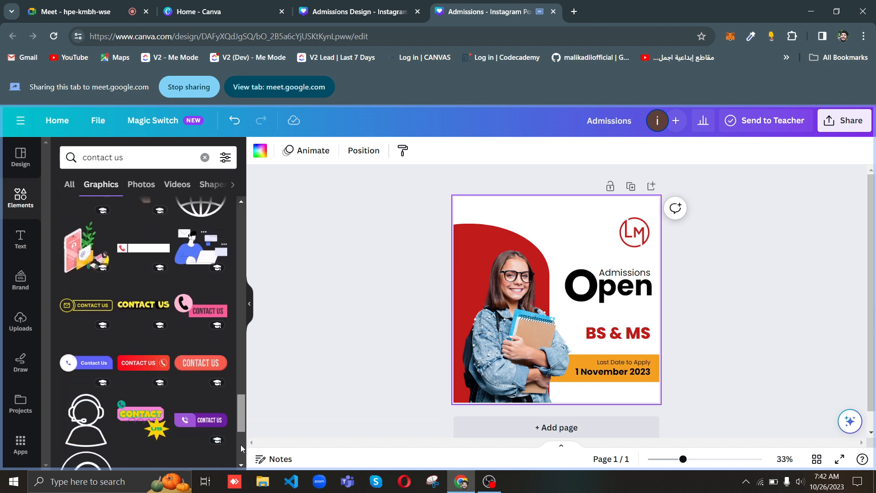
{"action": "scroll", "coordinate": [240, 444], "scroll_direction": "down", "scroll_amount": 1}
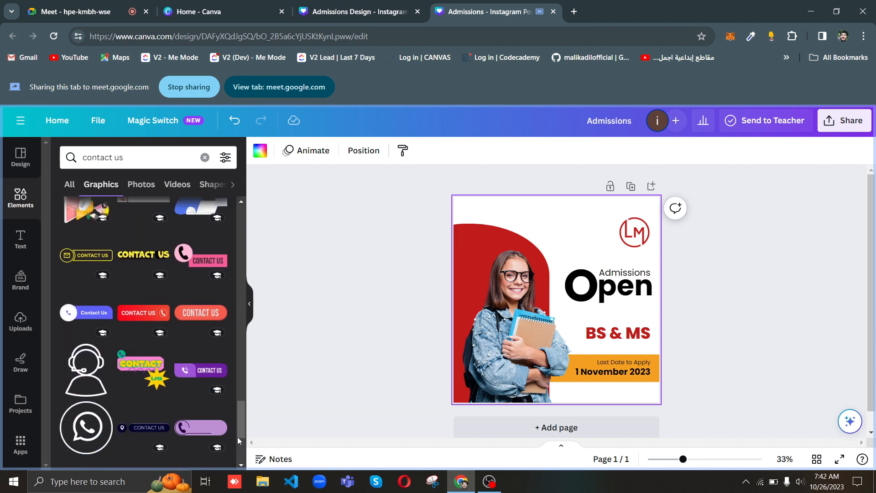
{"action": "scroll", "coordinate": [242, 417], "scroll_direction": "down", "scroll_amount": 4}
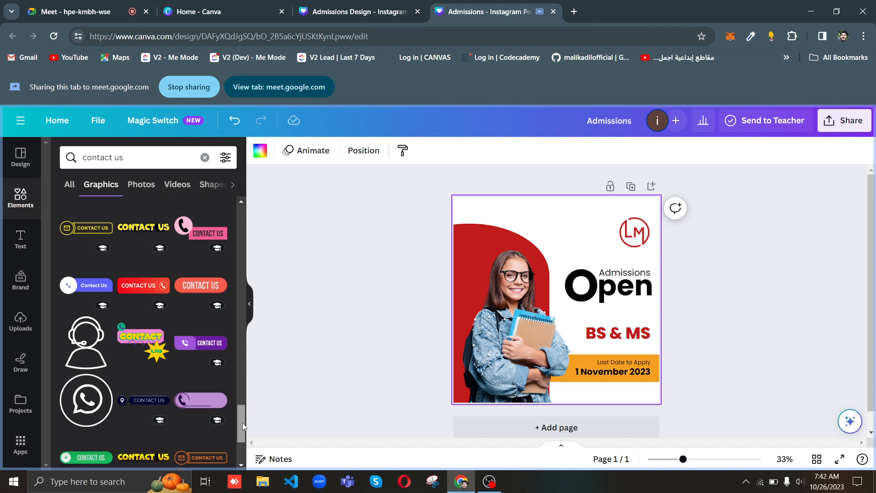
{"action": "scroll", "coordinate": [245, 444], "scroll_direction": "down", "scroll_amount": 3}
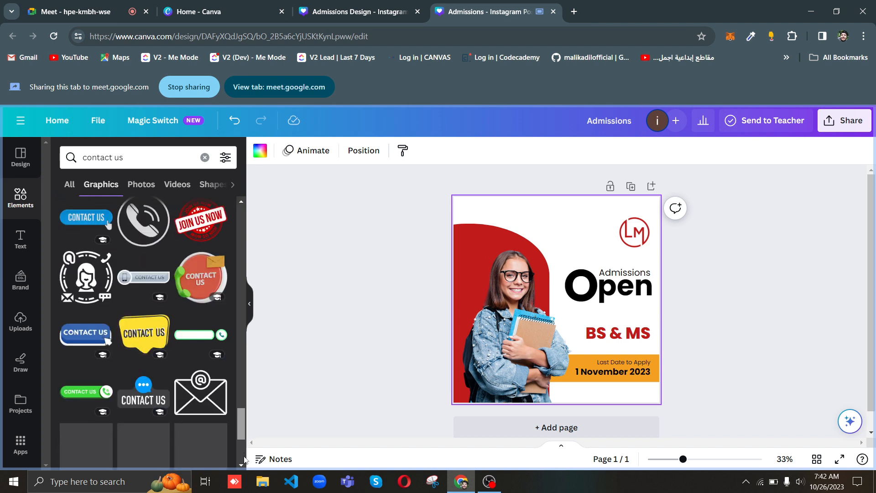
{"action": "scroll", "coordinate": [245, 460], "scroll_direction": "down", "scroll_amount": 2}
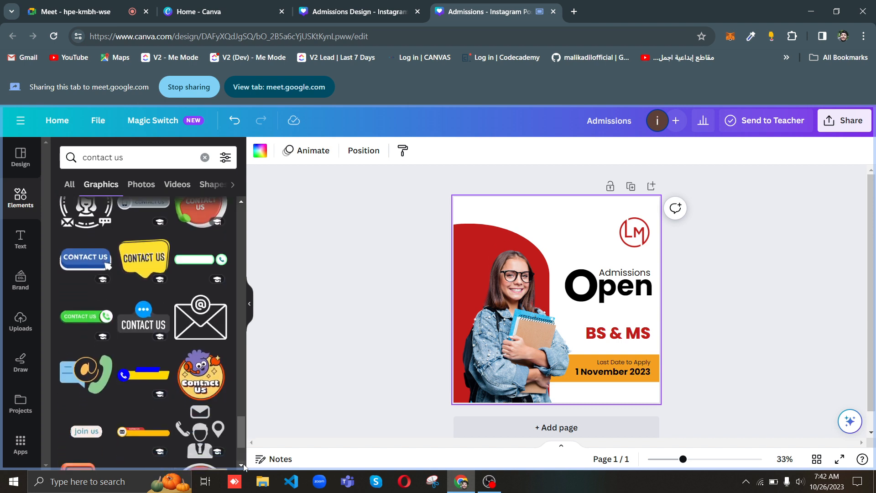
{"action": "scroll", "coordinate": [239, 435], "scroll_direction": "down", "scroll_amount": 6}
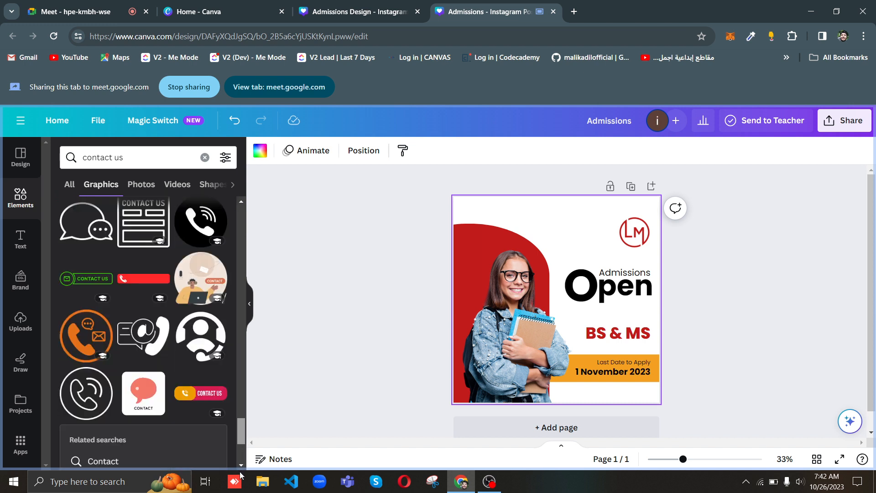
{"action": "scroll", "coordinate": [242, 454], "scroll_direction": "down", "scroll_amount": 4}
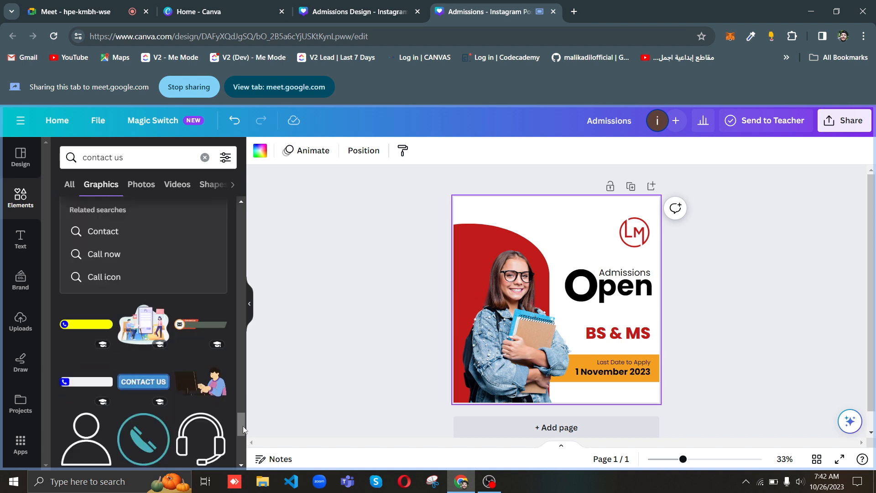
{"action": "left_click_drag", "start_coordinate": [242, 426], "coordinate": [242, 438]}
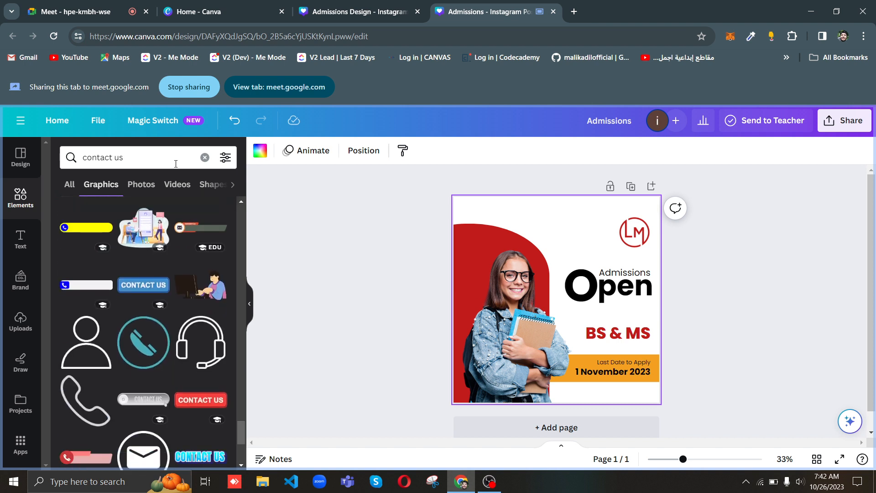
Step: Search the graphics for "more info" and place the white "Learn More" button with the red arrow circle below the orange bar
{"action": "left_click", "coordinate": [153, 158]}
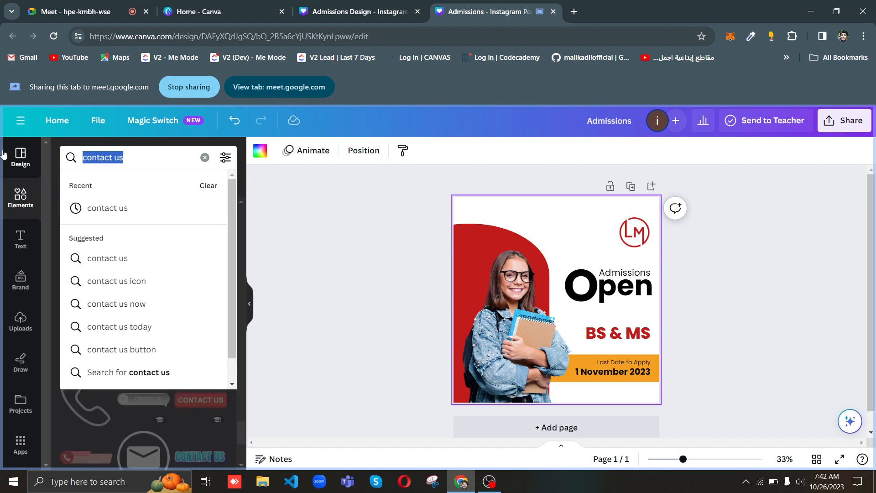
{"action": "left_click", "coordinate": [6, 157]}
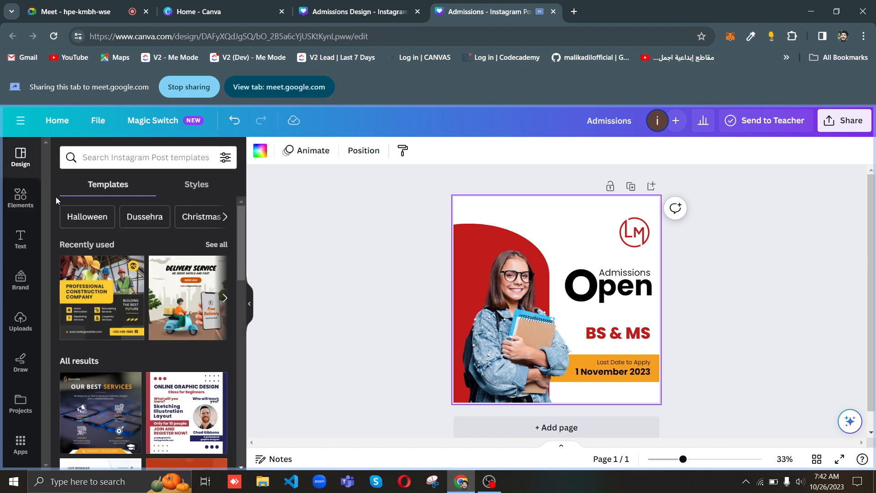
{"action": "left_click", "coordinate": [21, 197]}
{"action": "left_click", "coordinate": [123, 158]}
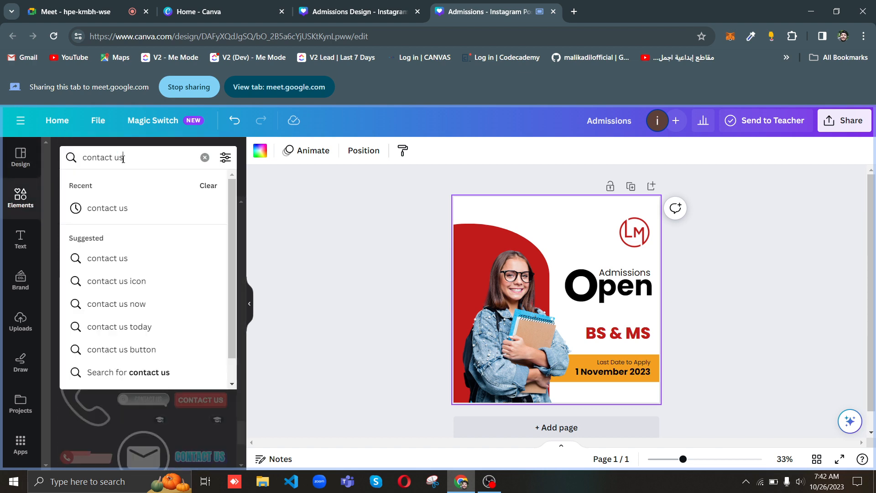
{"action": "type", "text": "more info"}
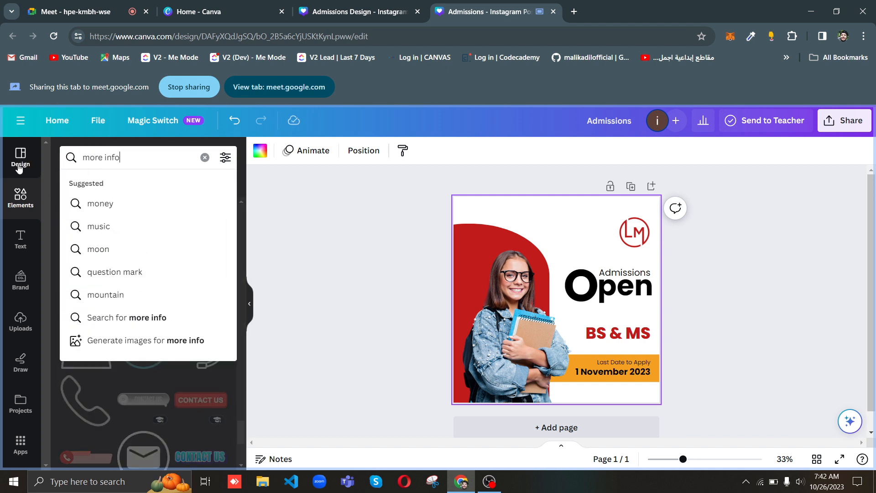
{"action": "key", "text": "Return"}
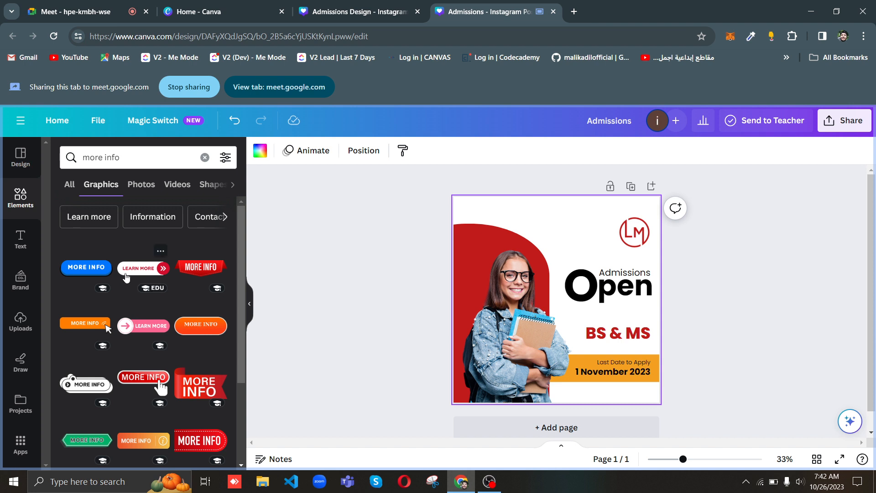
{"action": "left_click_drag", "start_coordinate": [133, 269], "coordinate": [630, 391]}
{"action": "left_click", "coordinate": [694, 355]}
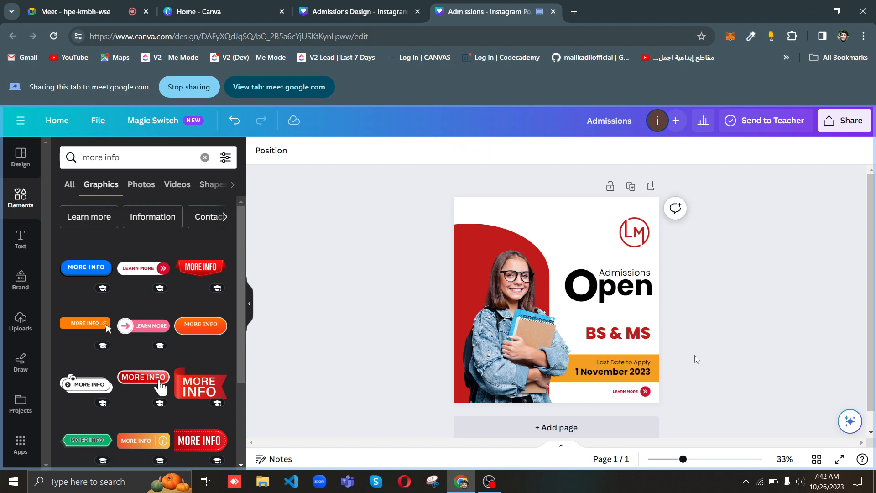
Step: Preview the post with the "Learn More" button full screen and view it in the Google Meet call
{"action": "left_click", "coordinate": [837, 459]}
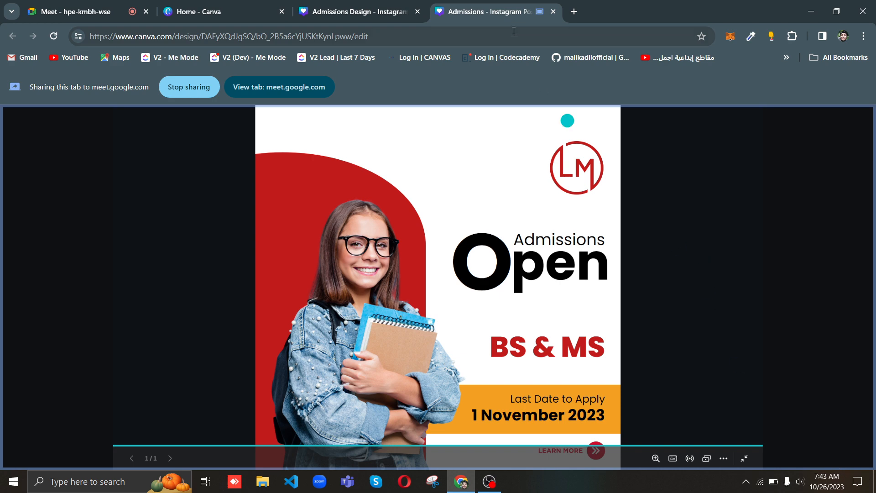
{"action": "left_click", "coordinate": [107, 11]}
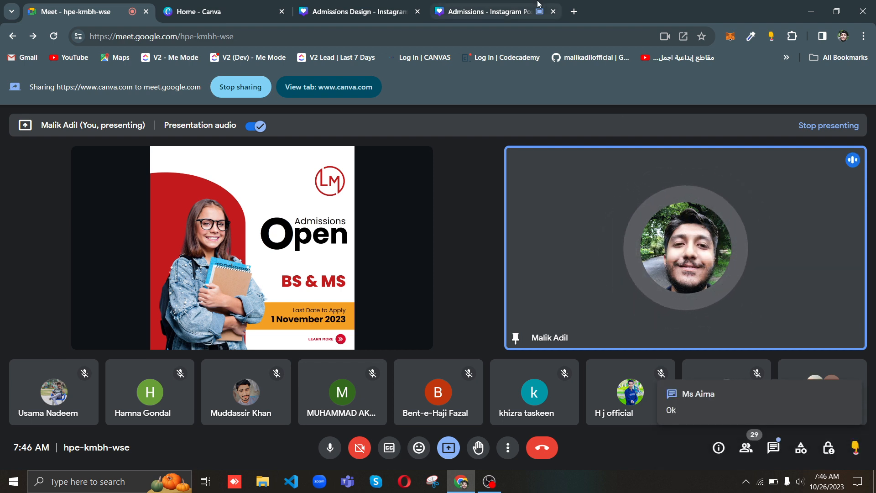
{"action": "left_click", "coordinate": [471, 15]}
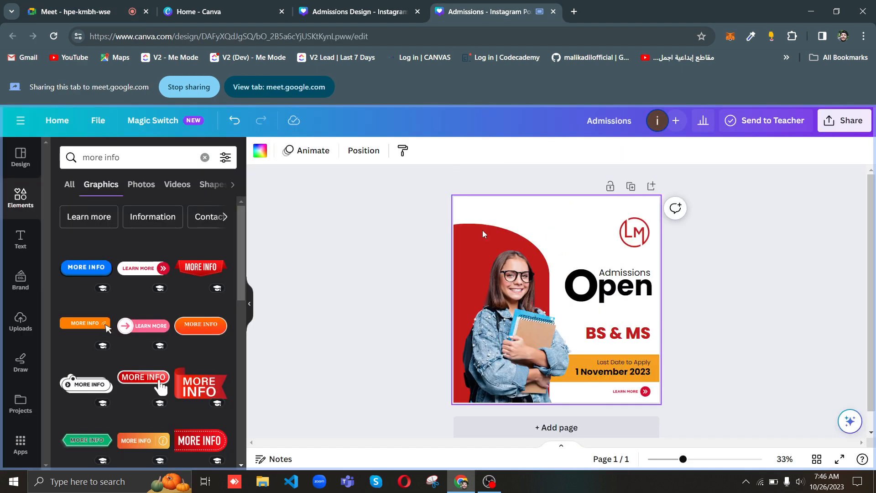
Step: Check the font settings of the large "O" in "Open", and present the post full screen again for the Google Meet call
{"action": "left_click", "coordinate": [584, 285]}
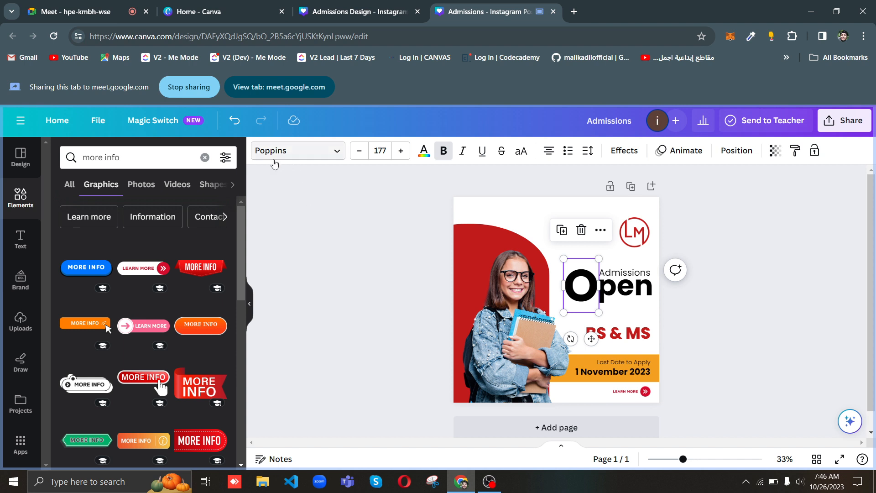
{"action": "left_click", "coordinate": [757, 261]}
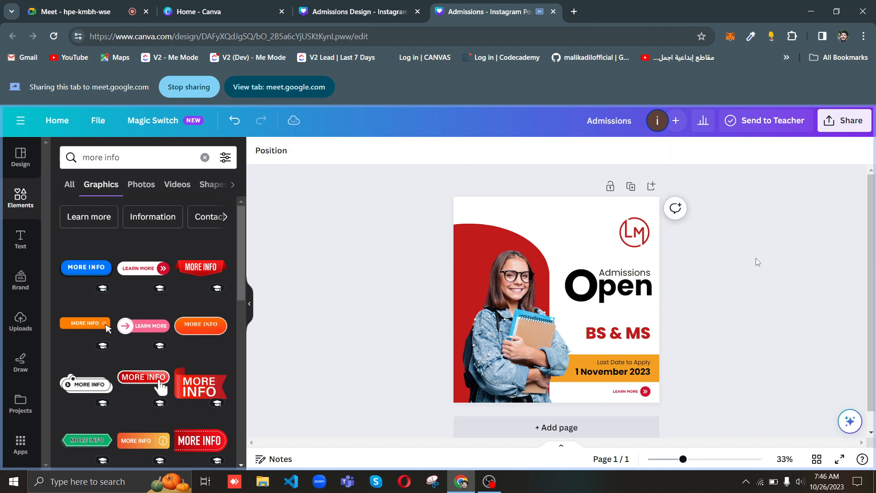
{"action": "left_click", "coordinate": [838, 459]}
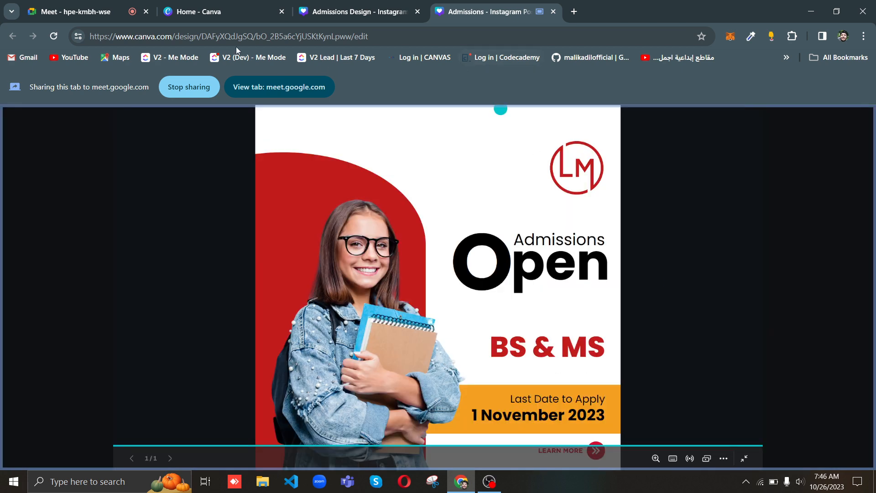
{"action": "left_click", "coordinate": [117, 10]}
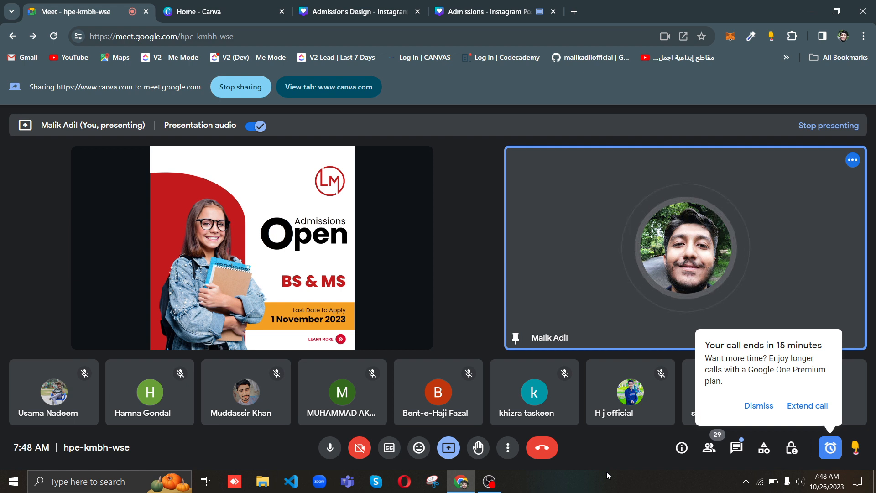
Step: Dismiss the call time-limit reminder and leave the Google Meet call
{"action": "left_click", "coordinate": [765, 409]}
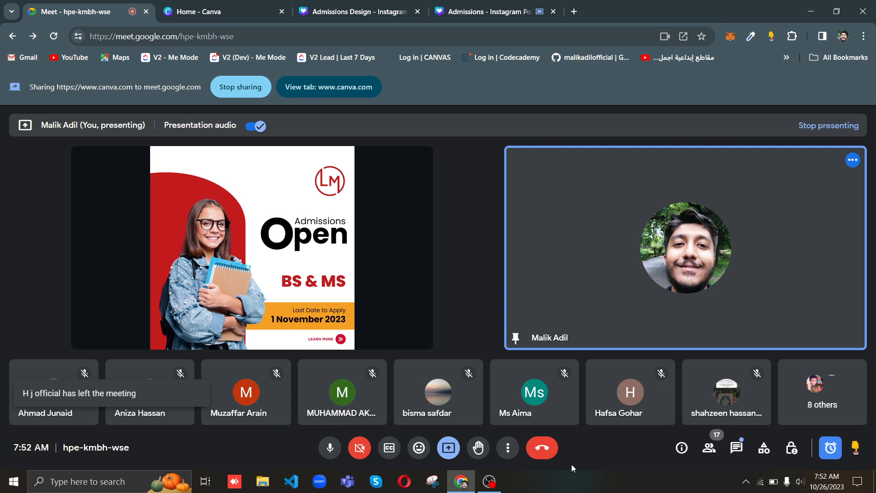
{"action": "left_click", "coordinate": [544, 449]}
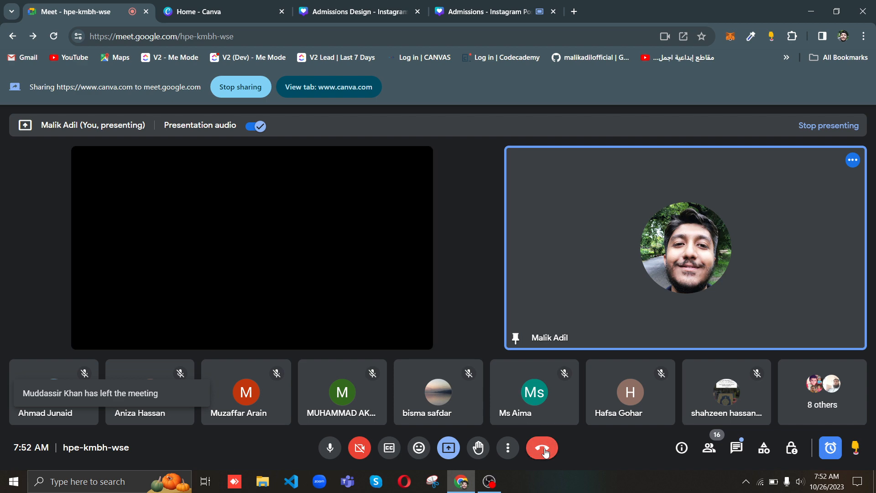